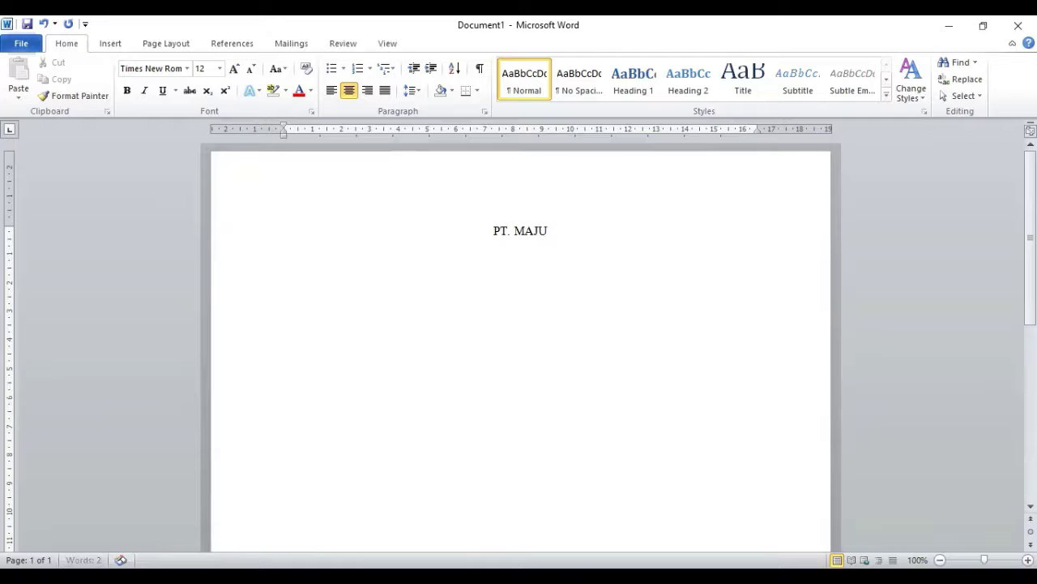
# Complete the centred first heading line as "PT. MAJU SUKA MUNDUR TIDAK SUKA" and start a new line below it.
pyautogui.write('SUKA M')
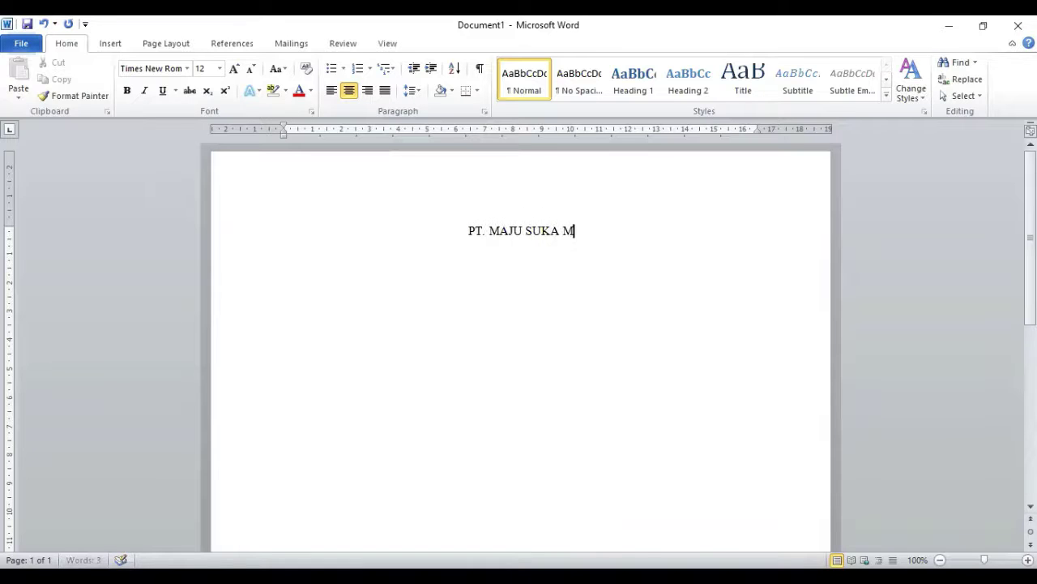
pyautogui.write('UNDUR')
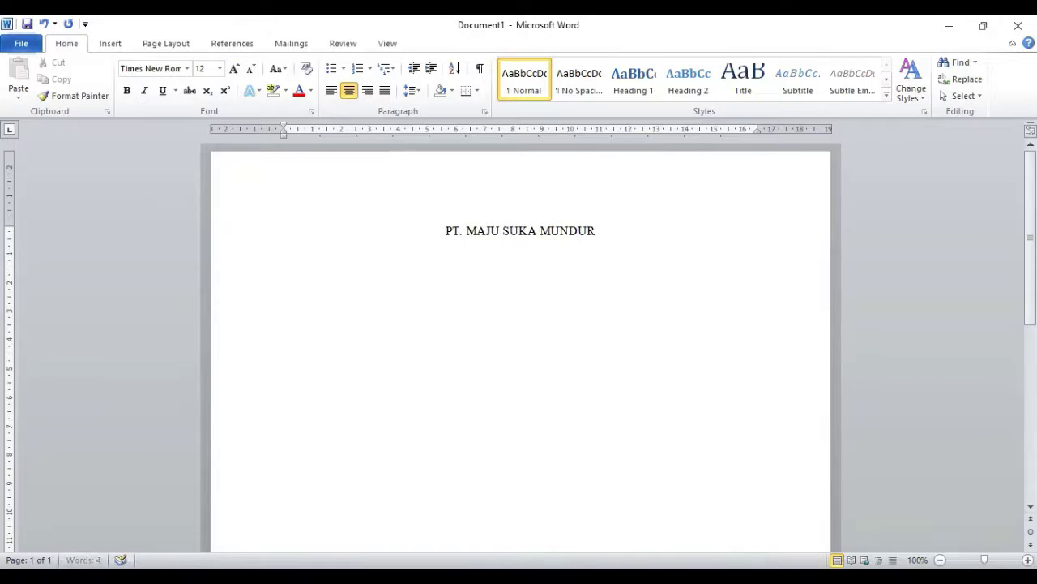
pyautogui.write(' TIDAK')
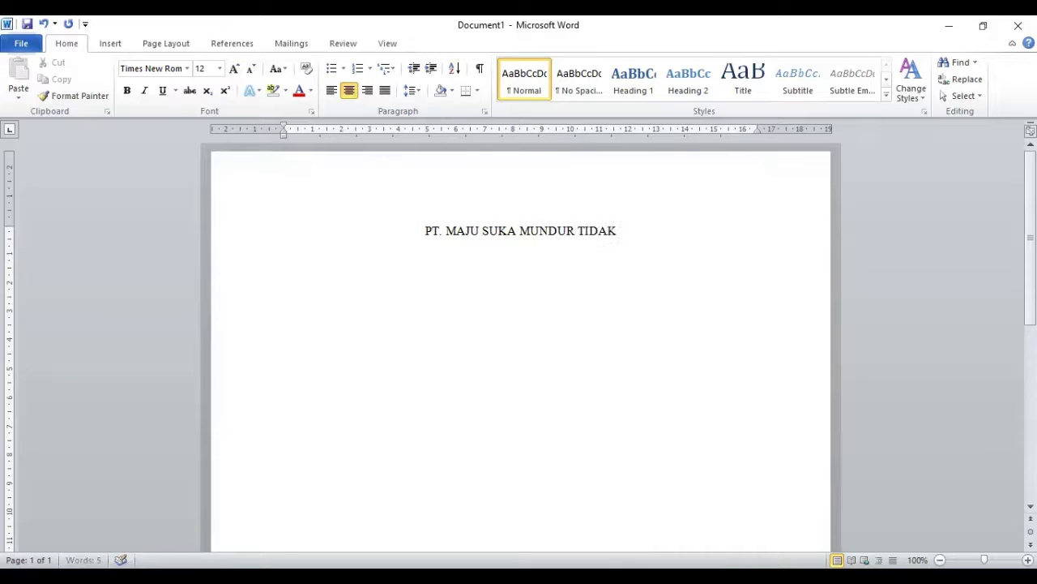
pyautogui.write(' SUKA')
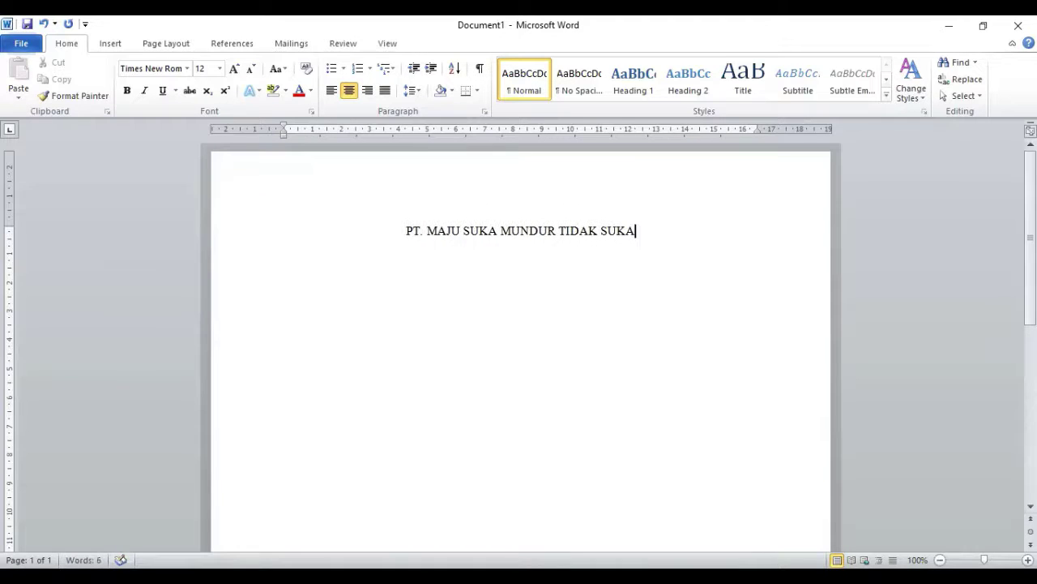
pyautogui.press('Return')
pyautogui.press('Return')
# Make the company name heading bold with font size 16.
pyautogui.moveTo(408, 232); pyautogui.dragTo(639, 230)
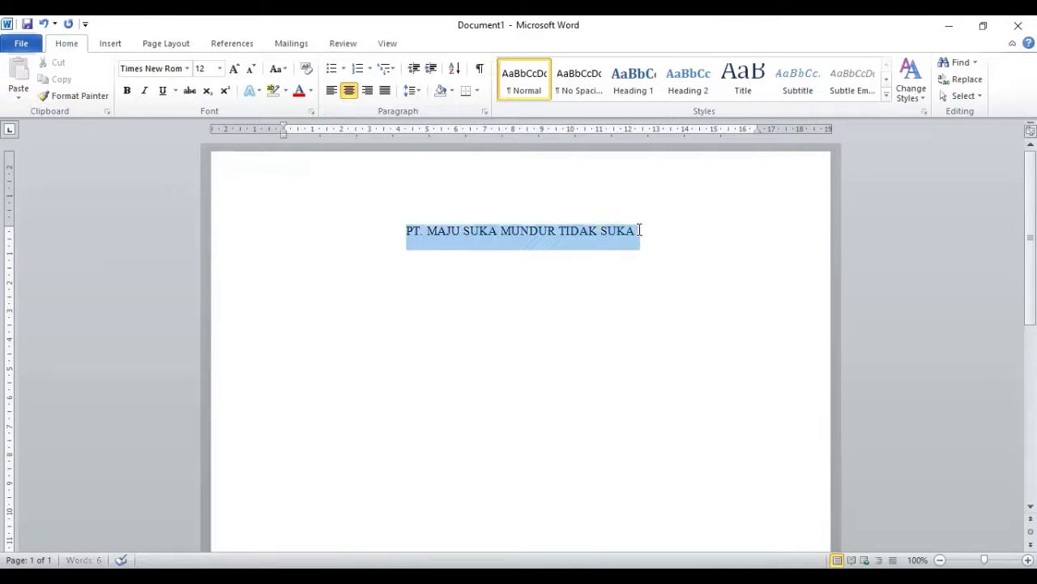
pyautogui.click(127, 90)
pyautogui.click(219, 69)
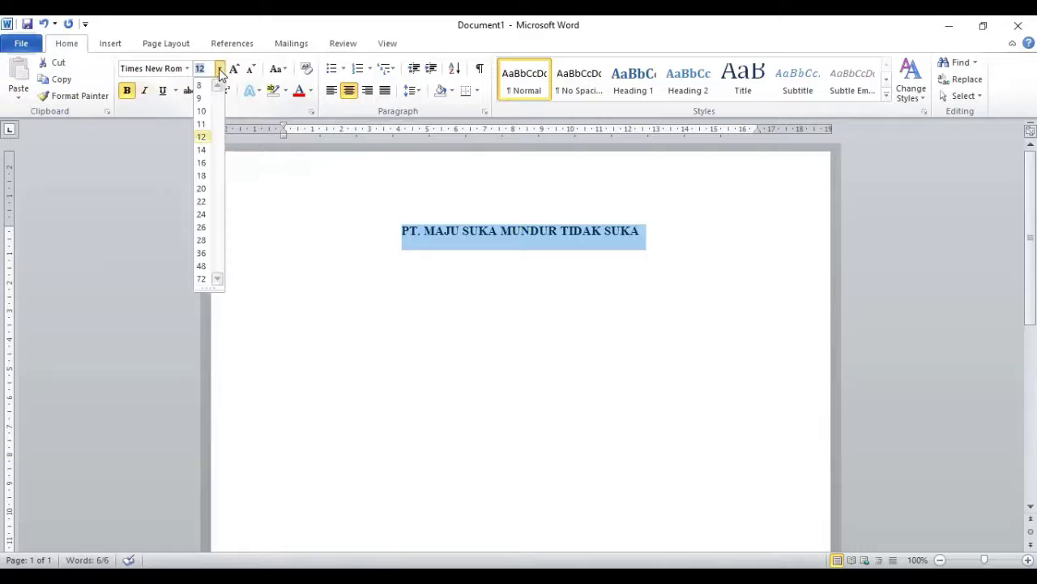
pyautogui.click(204, 160)
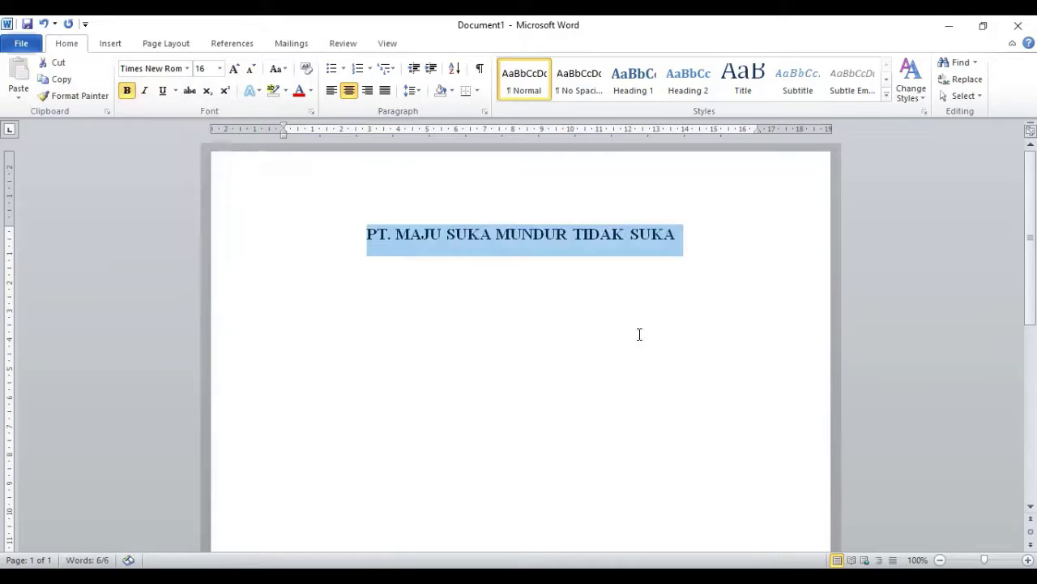
pyautogui.click(641, 334)
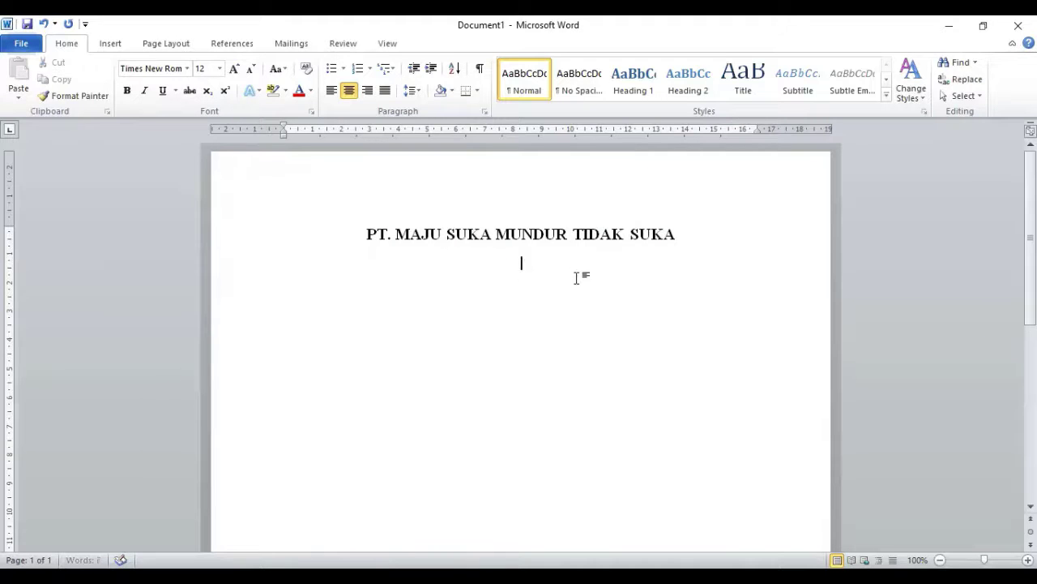
# Enter "LAPORAN GAJI KARYAWAN BULAN DESEMBER 2020" as the second heading line under the company name.
pyautogui.write('LAPORAN ')
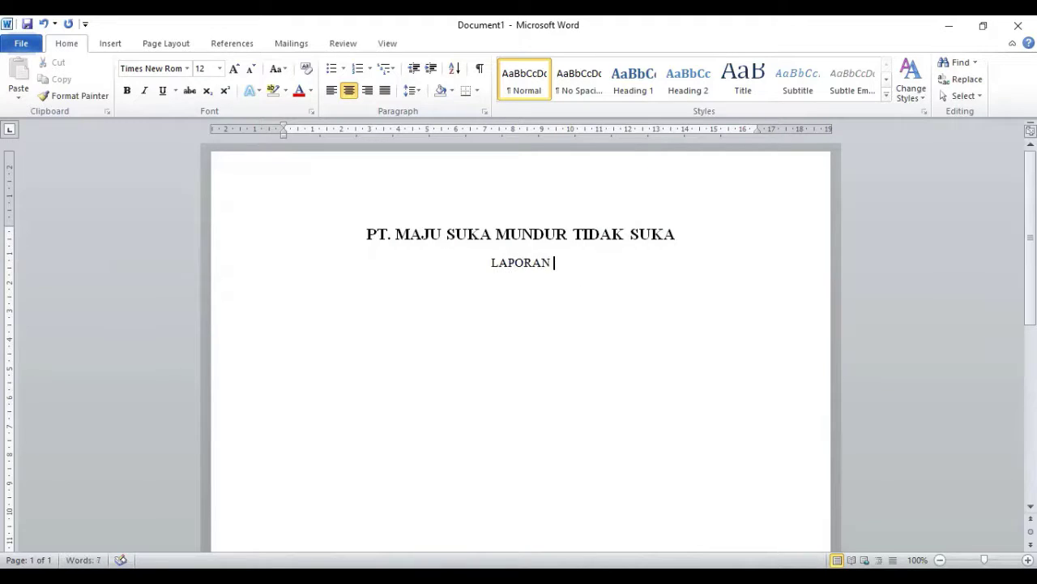
pyautogui.write('gA')
pyautogui.press('BackSpace')
pyautogui.press('BackSpace')
pyautogui.write('GAJI ')
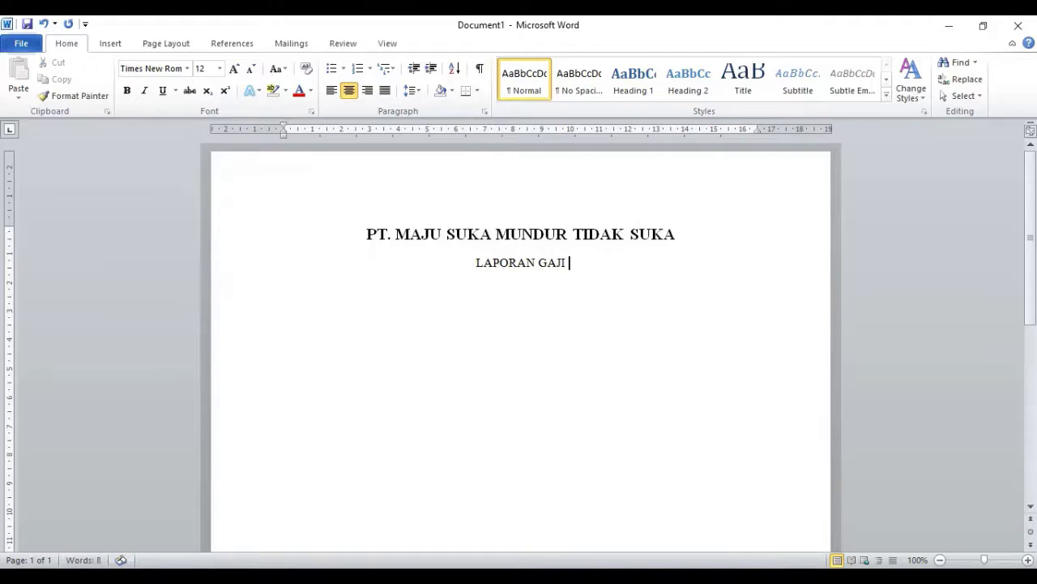
pyautogui.write('KARTAWA')
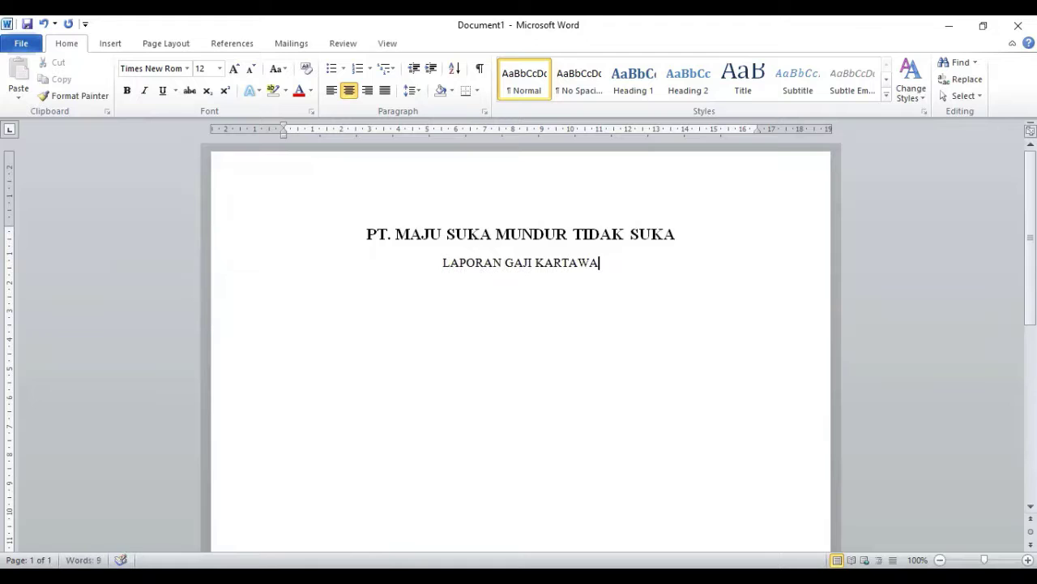
pyautogui.press('BackSpace')
pyautogui.press('BackSpace')
pyautogui.press('BackSpace')
pyautogui.press('BackSpace')
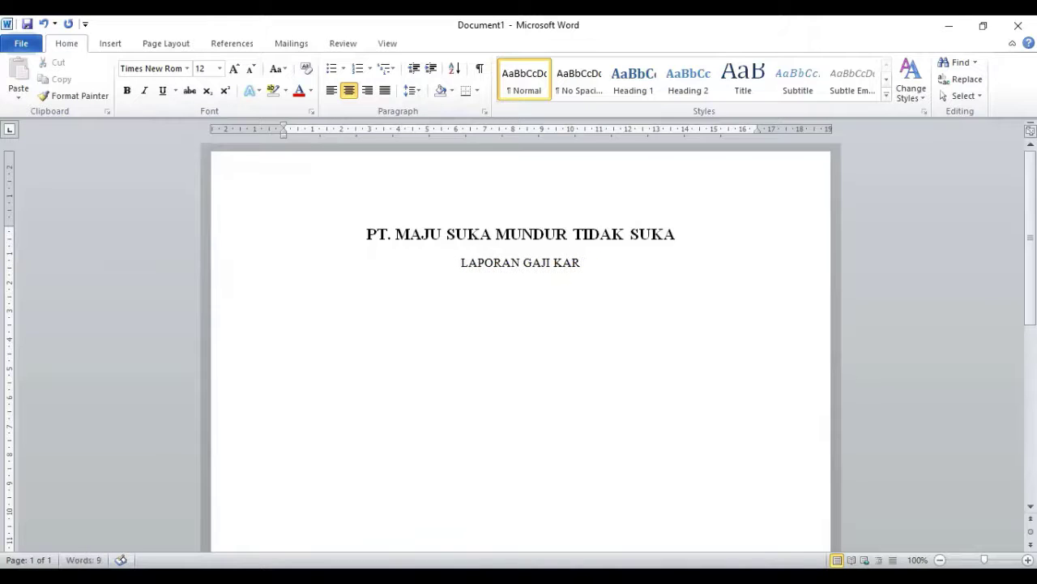
pyautogui.write('YAWAN B')
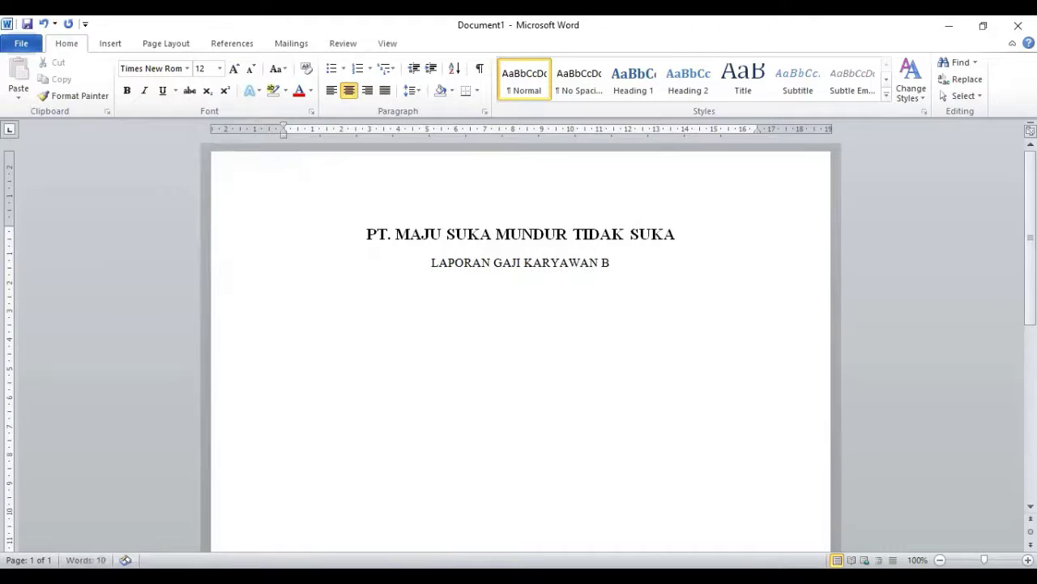
pyautogui.write('ULAN D')
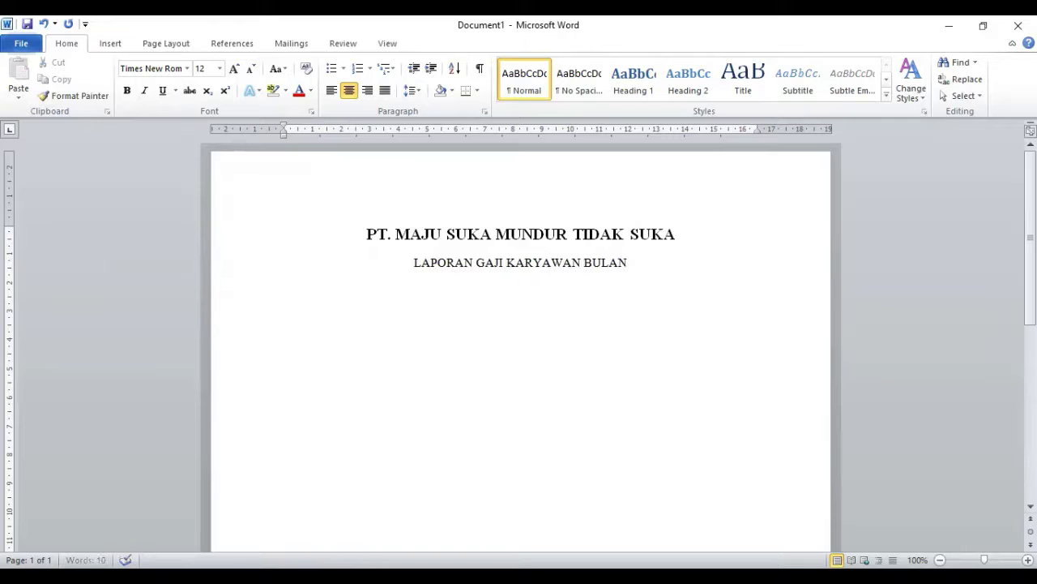
pyautogui.write('ES')
# Justify the empty paragraph below MEDAN and insert a table with 8 columns and 7 rows there.
pyautogui.click(331, 92)
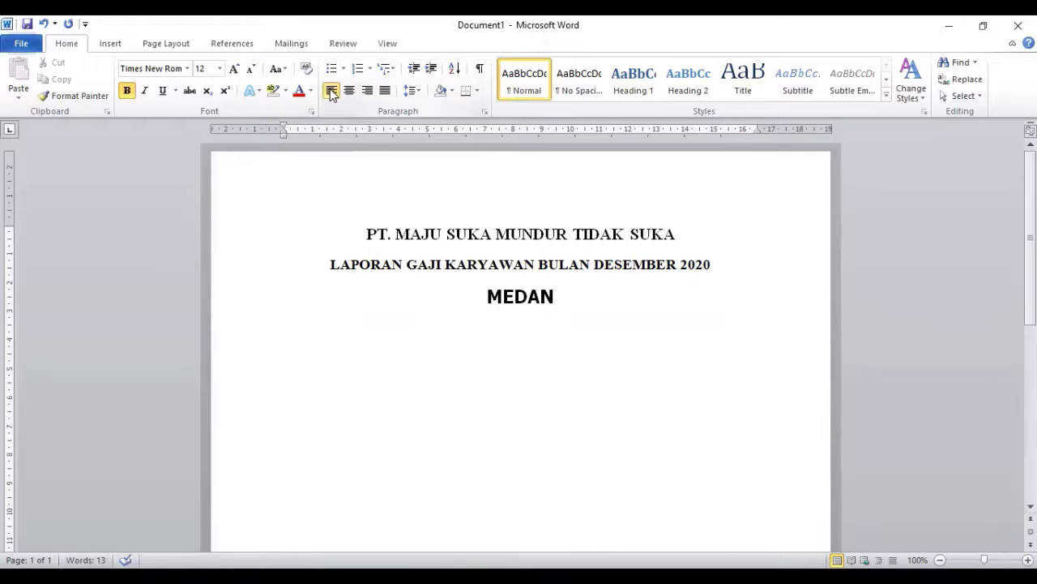
pyautogui.click(386, 92)
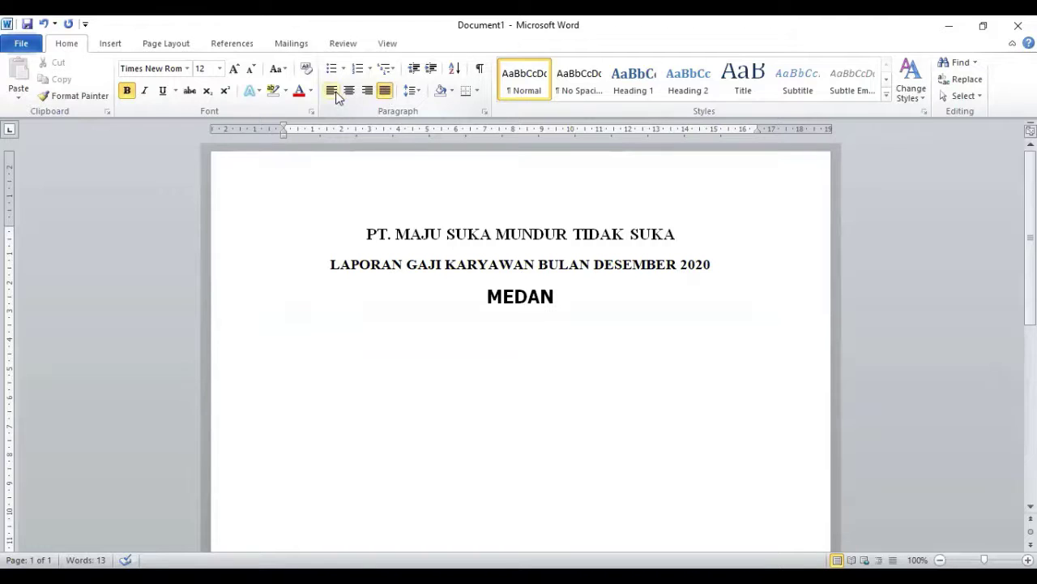
pyautogui.click(111, 45)
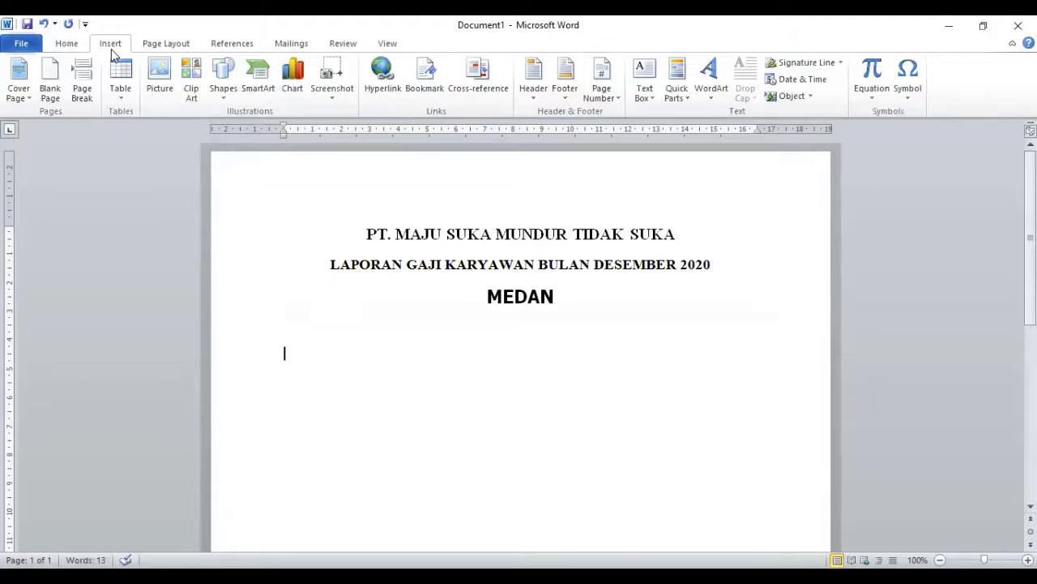
pyautogui.click(122, 95)
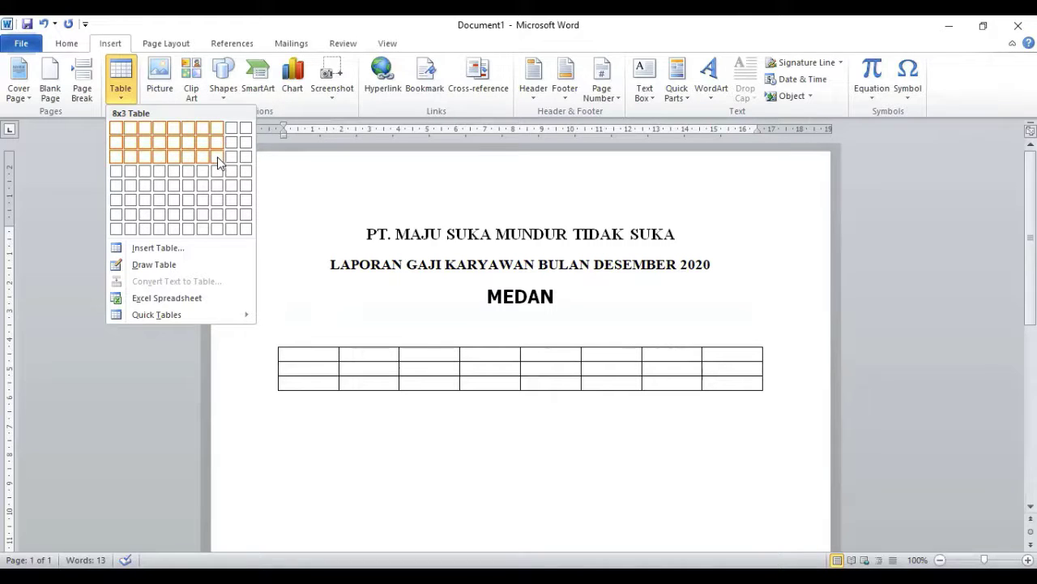
pyautogui.click(219, 214)
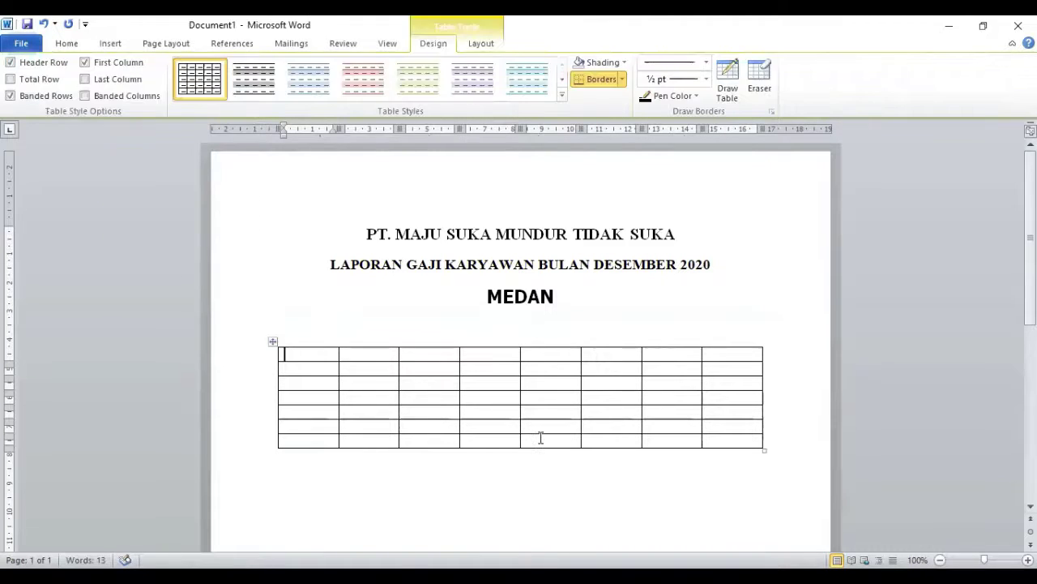
# Enter "No Urut" on two lines in the first header cell of the table.
pyautogui.write('NO')
pyautogui.press('BackSpace')
pyautogui.press('BackSpace')
pyautogui.click(66, 43)
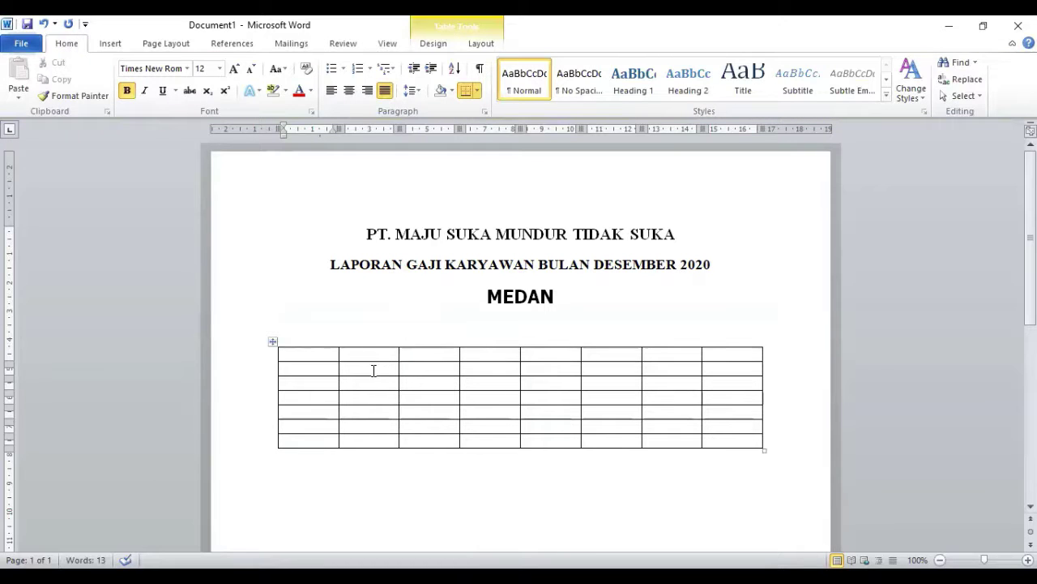
pyautogui.write('No')
pyautogui.press('Return')
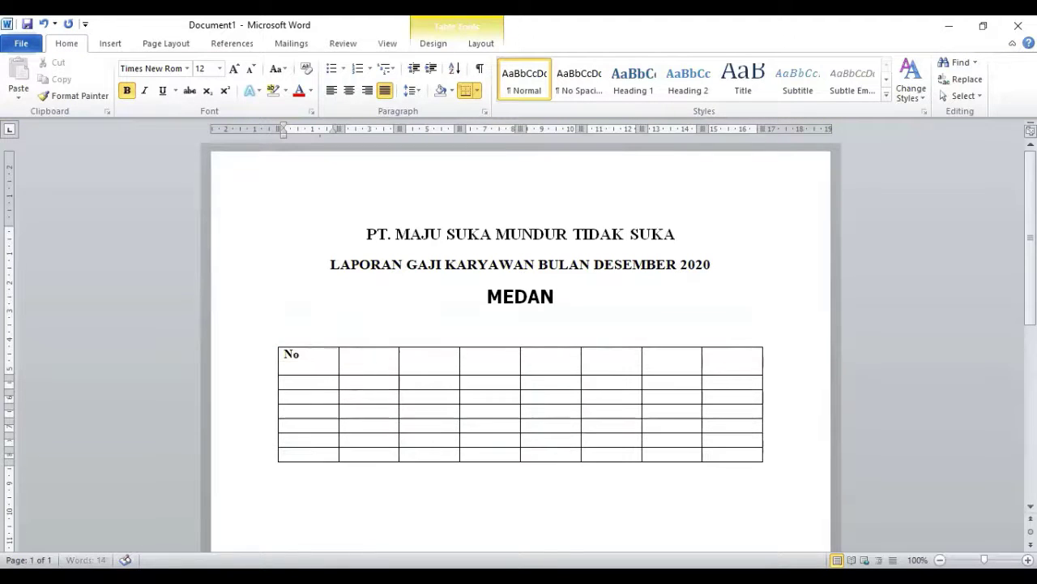
pyautogui.write('Urut')
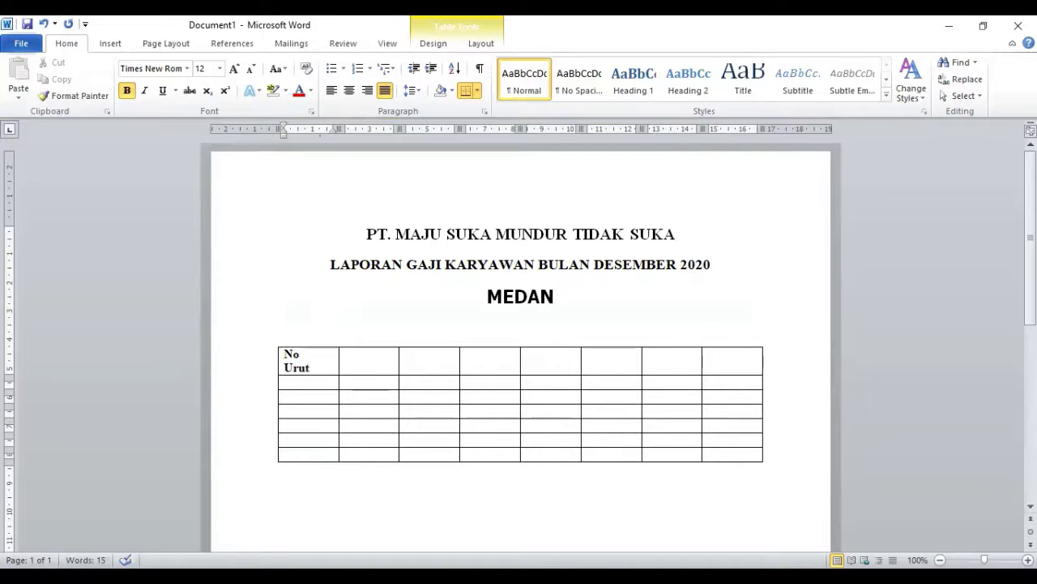
# Enter "Nama Katyawan" on two lines in the second header cell and "Jenis Kelamin" in the third.
pyautogui.click(368, 362)
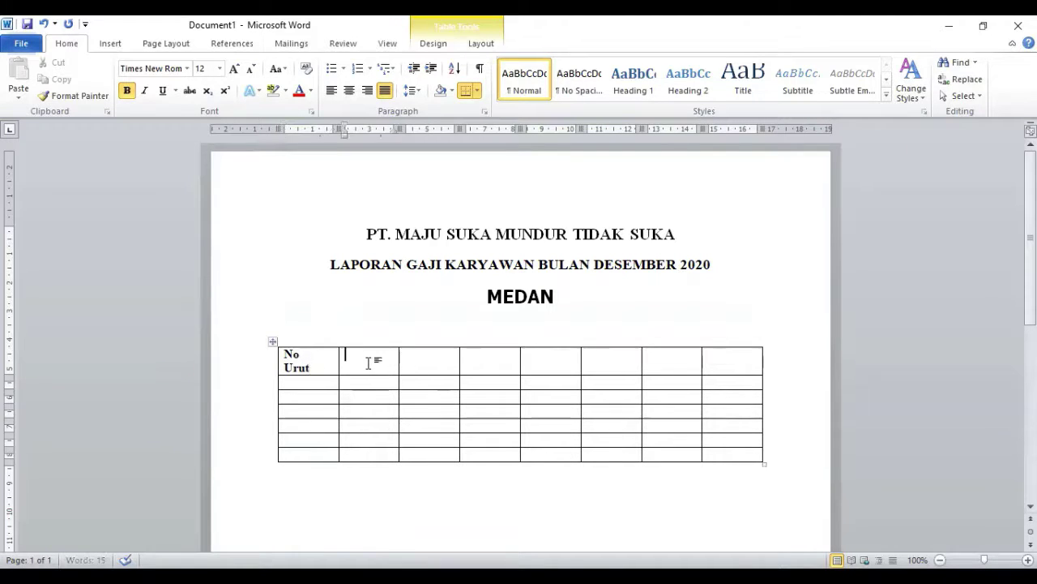
pyautogui.write('Nama')
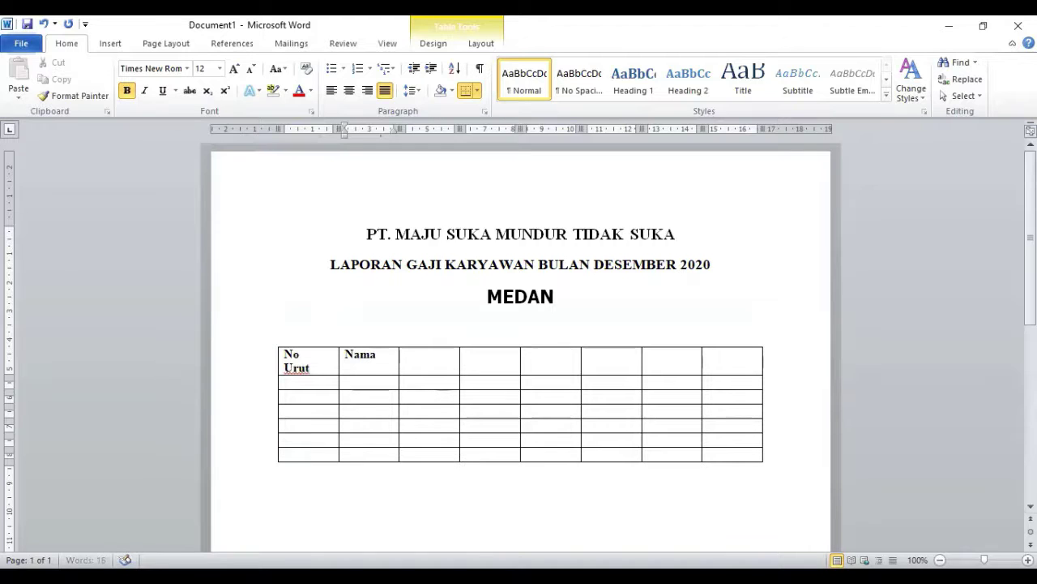
pyautogui.press('Return')
pyautogui.write('Katyawan')
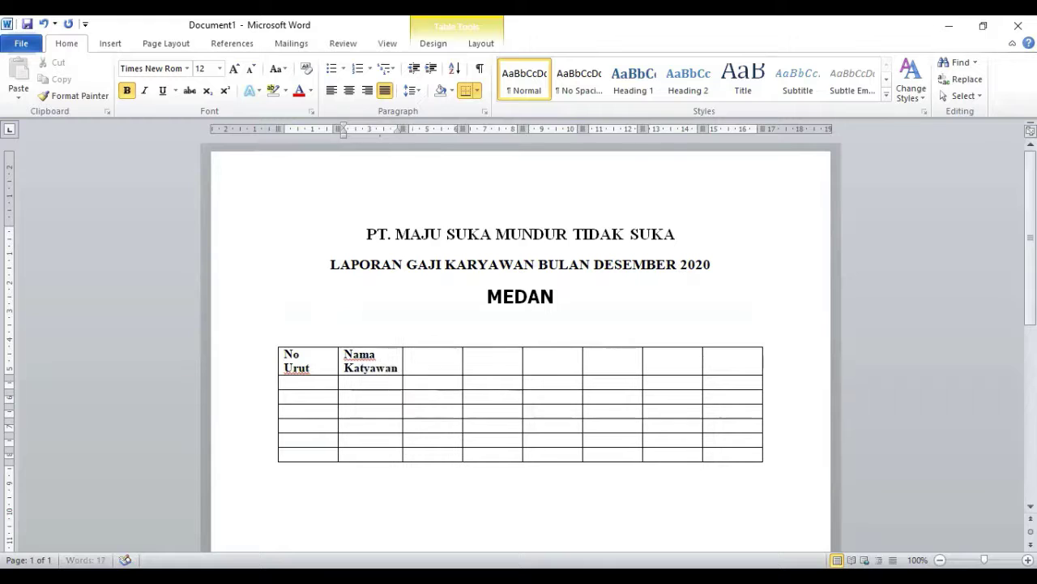
pyautogui.press('Tab')
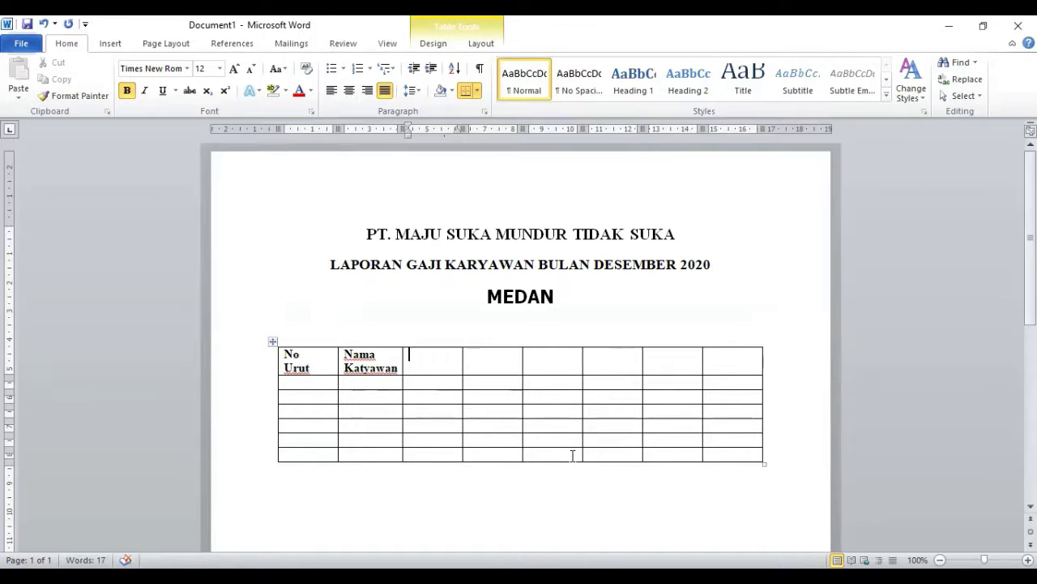
pyautogui.write('Jenis Kelamin')
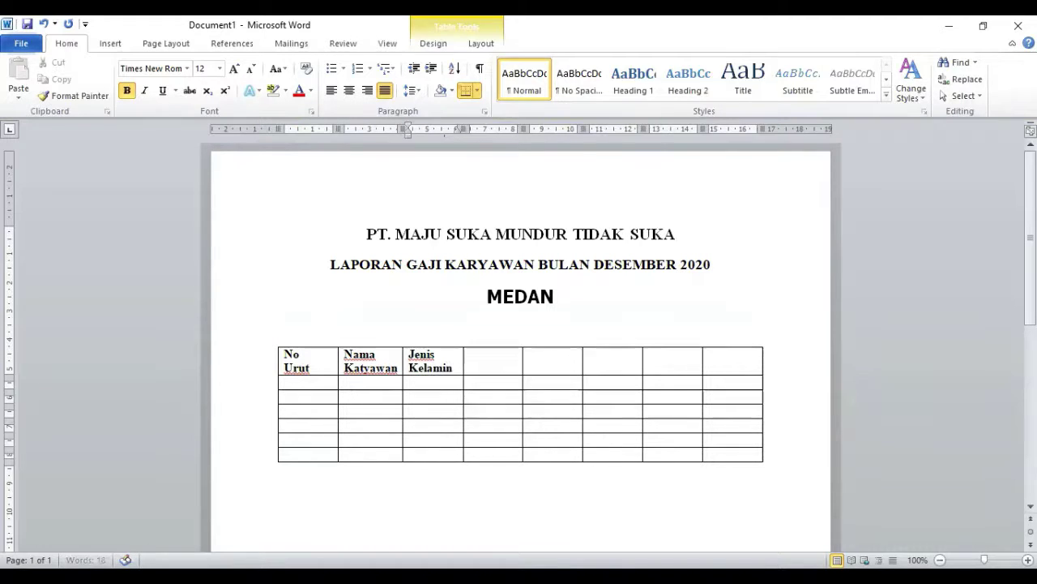
# Fill the fourth and fifth header cells with "Status" and "Golongan".
pyautogui.click(490, 367)
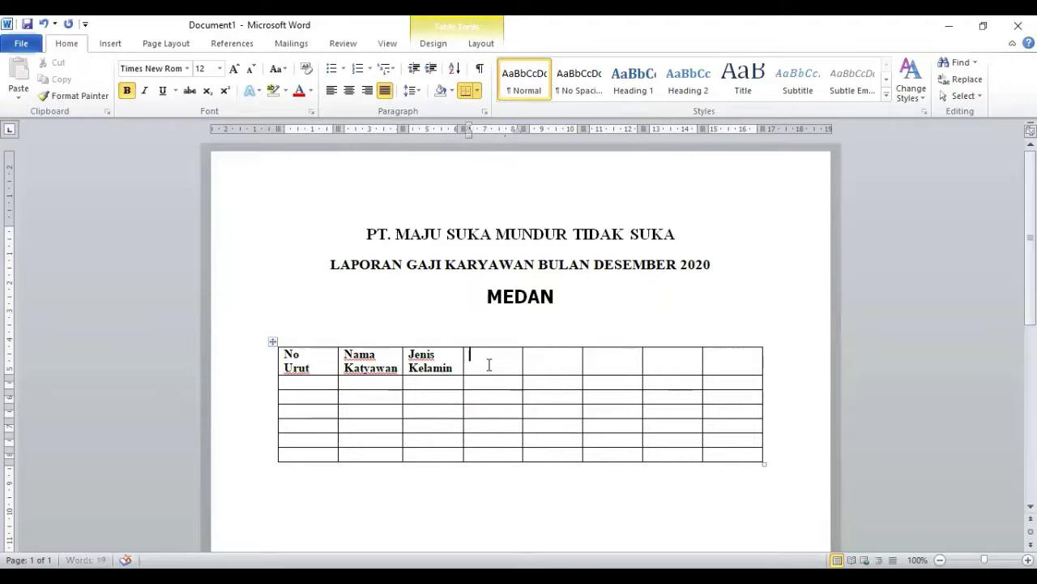
pyautogui.write('Stat')
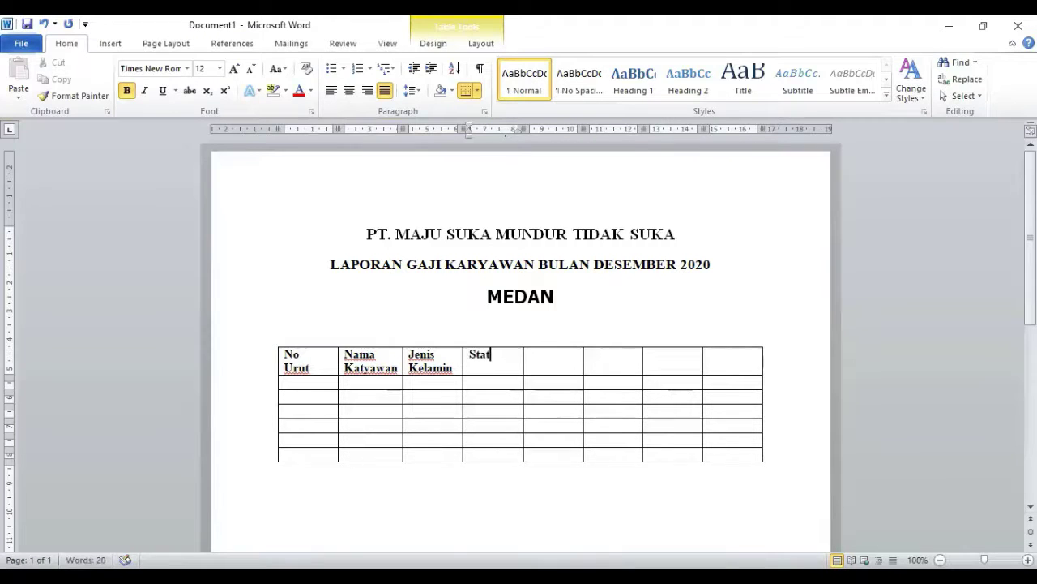
pyautogui.write('us')
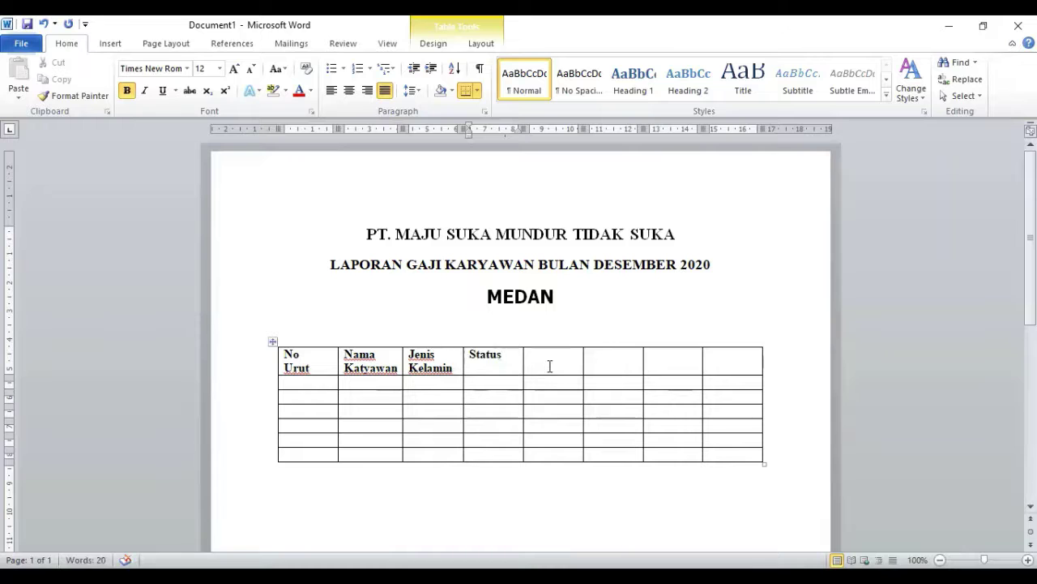
pyautogui.click(548, 364)
pyautogui.write('Golongan')
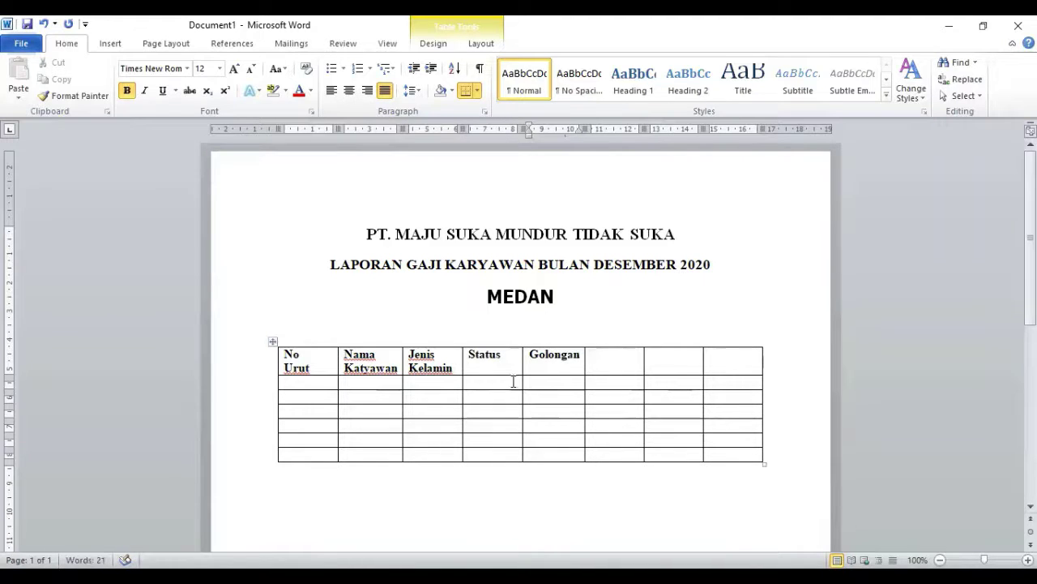
# Enter "Gaji Dasar" on two lines in the sixth header cell and "Bonus" in the seventh.
pyautogui.click(601, 364)
pyautogui.write('Haji')
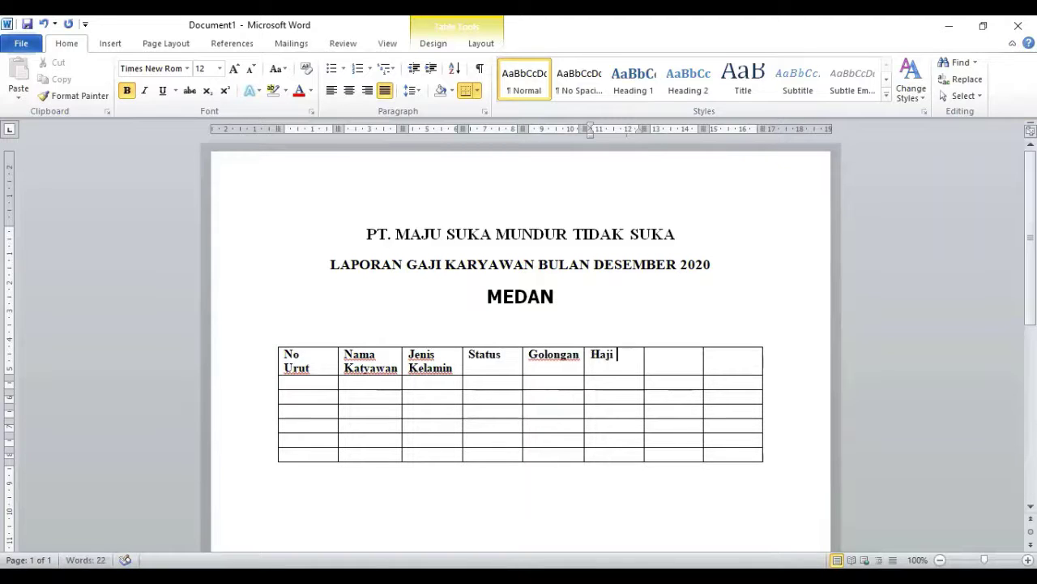
pyautogui.press('BackSpace')
pyautogui.press('BackSpace')
pyautogui.press('BackSpace')
pyautogui.press('BackSpace')
pyautogui.write('Gaji')
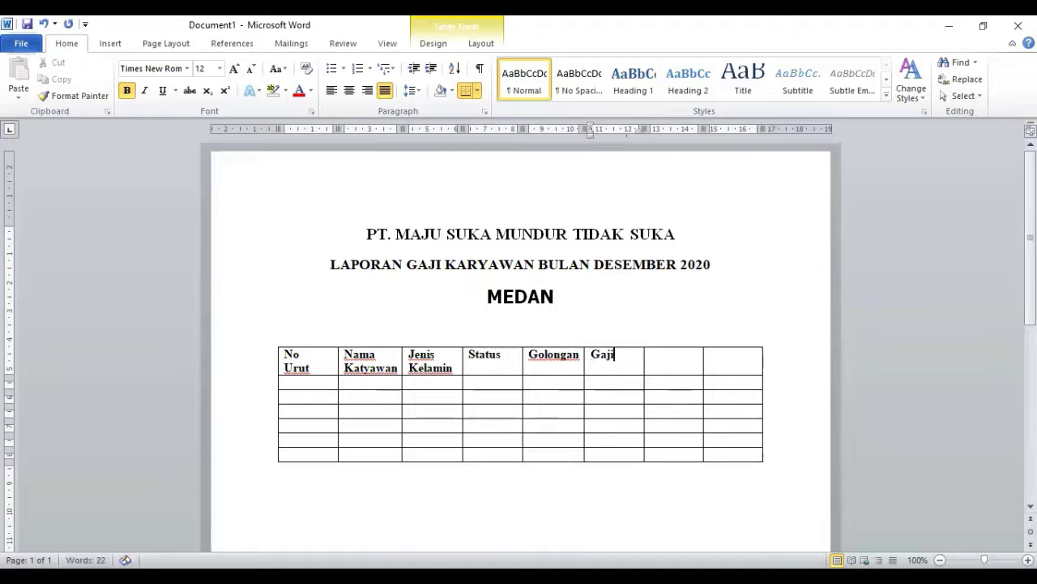
pyautogui.press('Return')
pyautogui.write('Dasar')
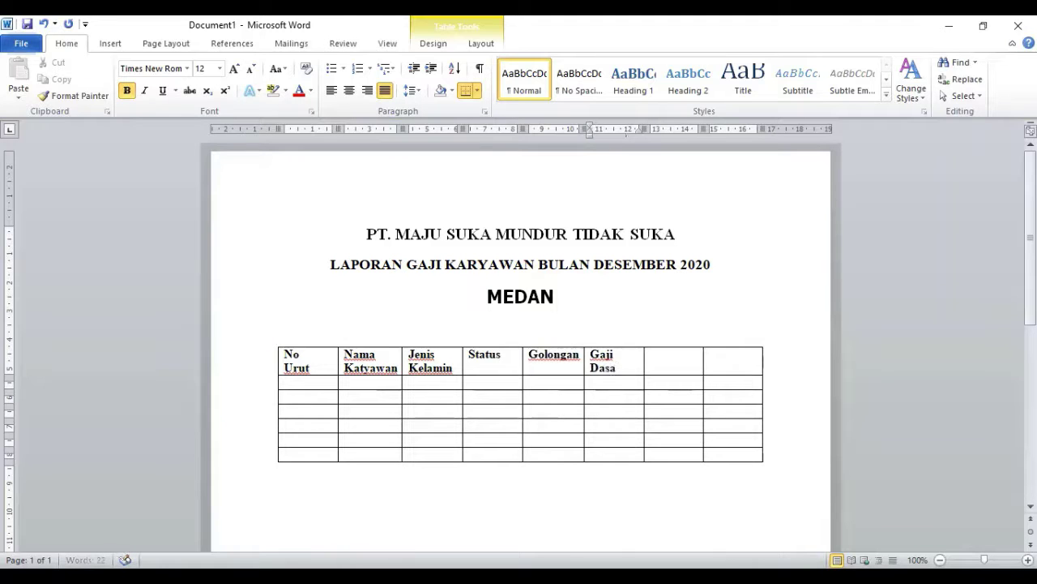
pyautogui.click(657, 354)
pyautogui.write('Bonus')
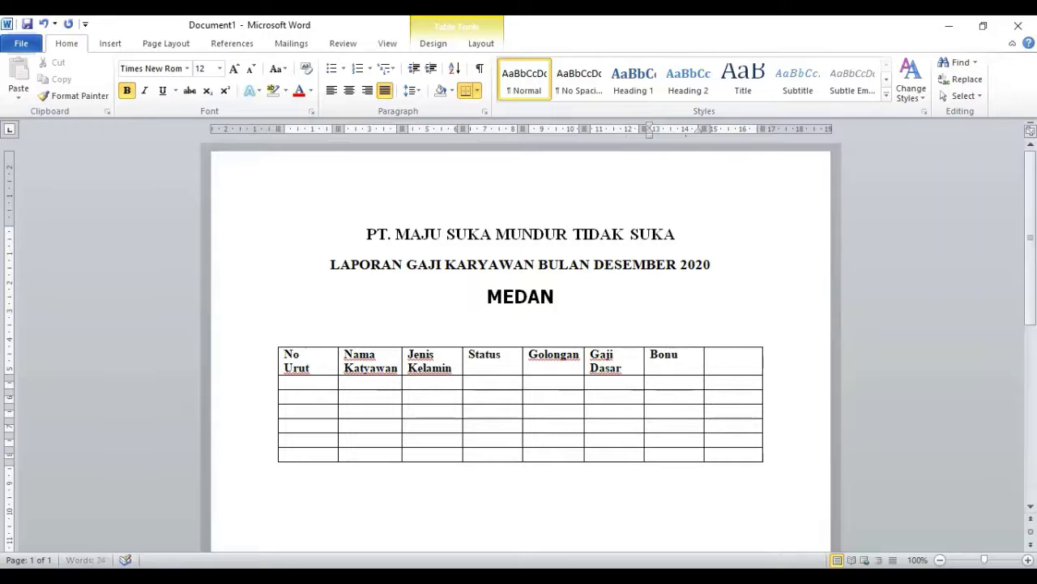
# Enter "Total Gaji" on two lines in the eighth header cell of the table.
pyautogui.click(740, 355)
pyautogui.write('Total')
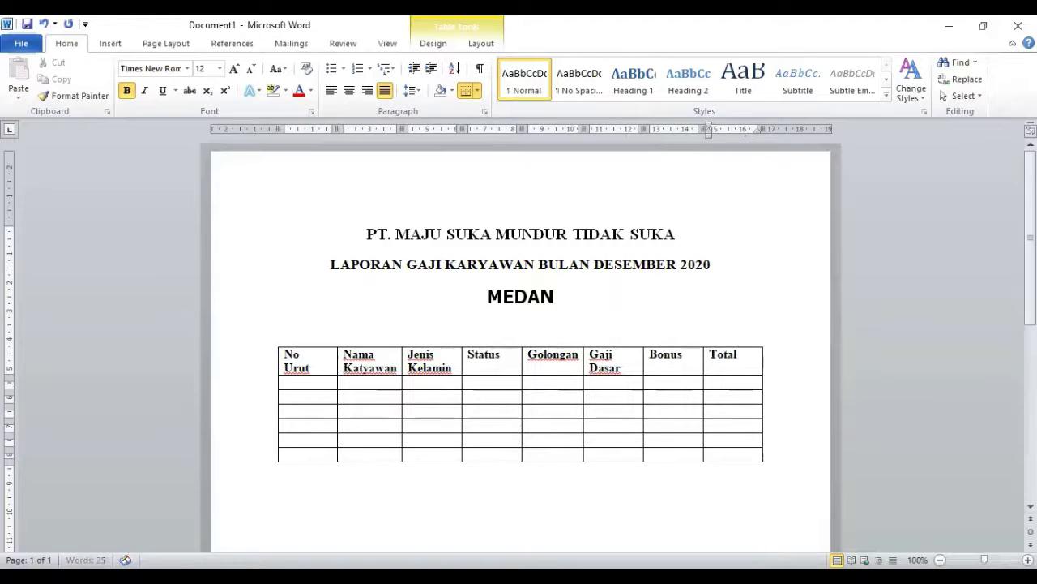
pyautogui.press('Return')
pyautogui.write('Gaji')
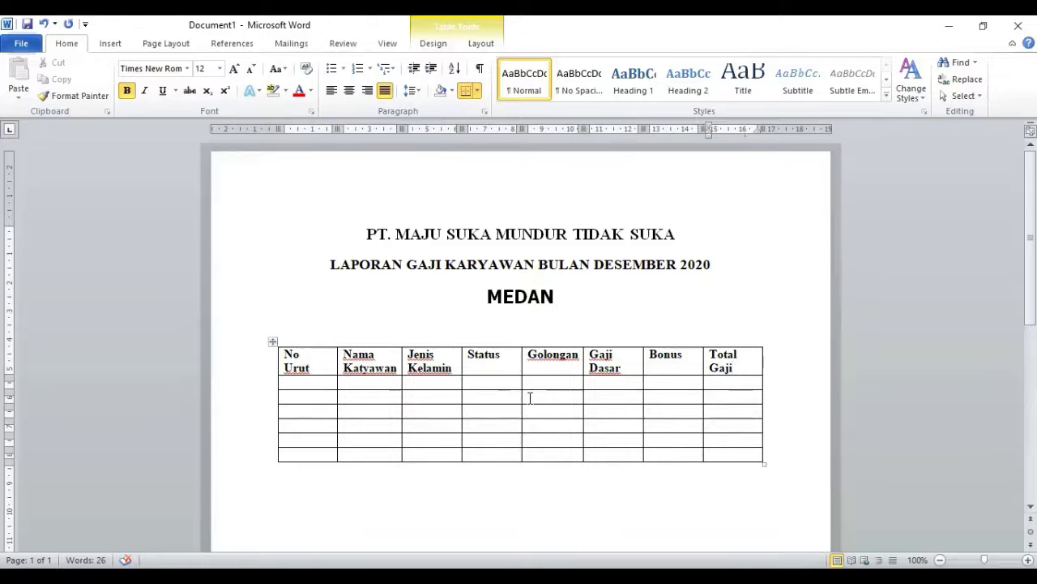
# Number the six rows in the No Urut column, entering "1." and "2." with periods and 3 to 6 without.
pyautogui.click(316, 384)
pyautogui.write('1')
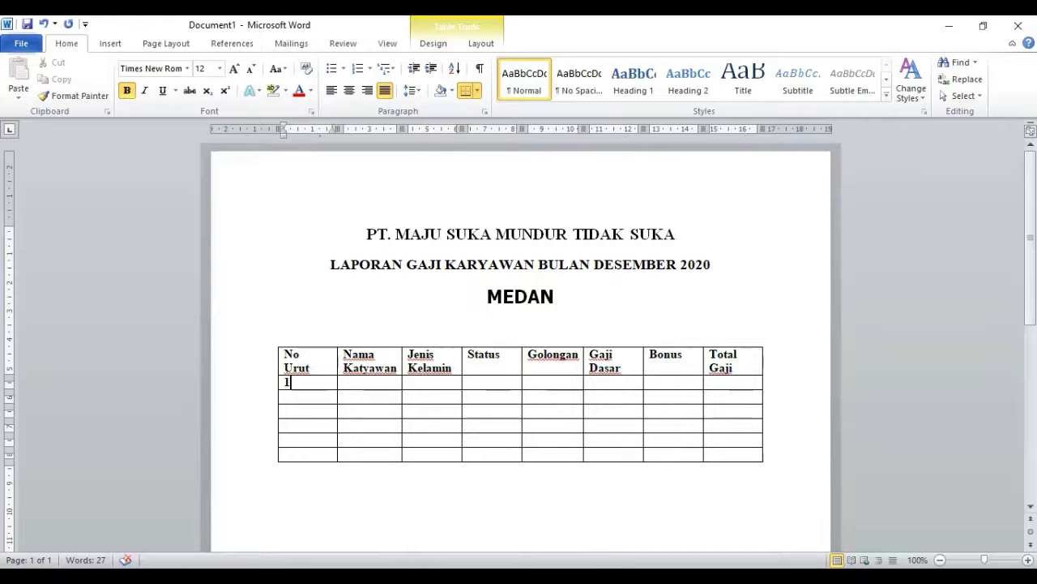
pyautogui.write('.')
pyautogui.click(290, 395)
pyautogui.write('2.')
pyautogui.press('Down')
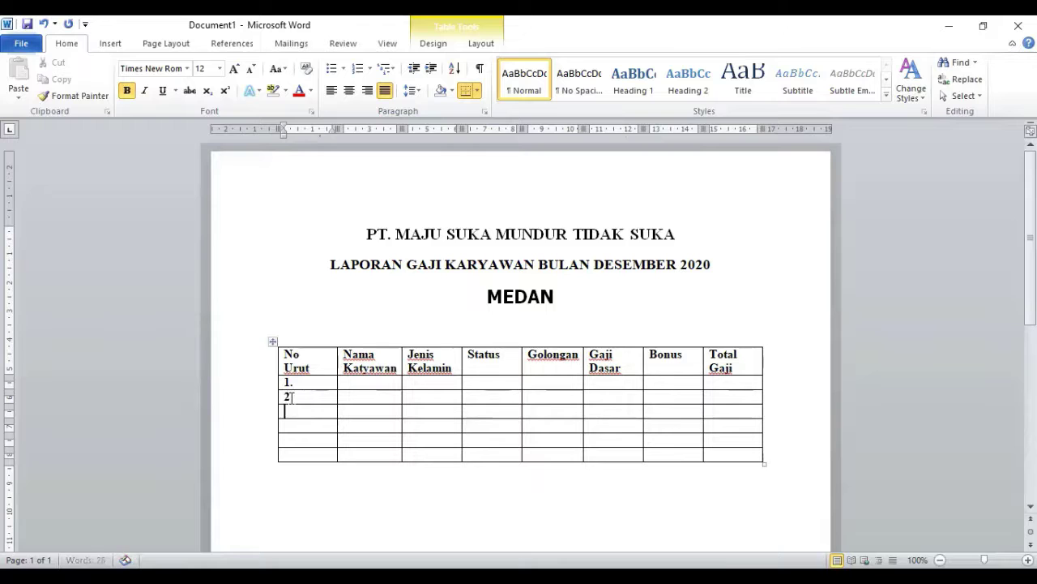
pyautogui.write('3')
pyautogui.press('Down')
pyautogui.write('4')
pyautogui.press('Down')
pyautogui.write('5')
pyautogui.press('Down')
pyautogui.write('6')
# Add a period after the row numbers 3, 4, 5 and 6 in the No Urut column.
pyautogui.press('Up')
pyautogui.press('Up')
pyautogui.press('Up')
pyautogui.write('.')
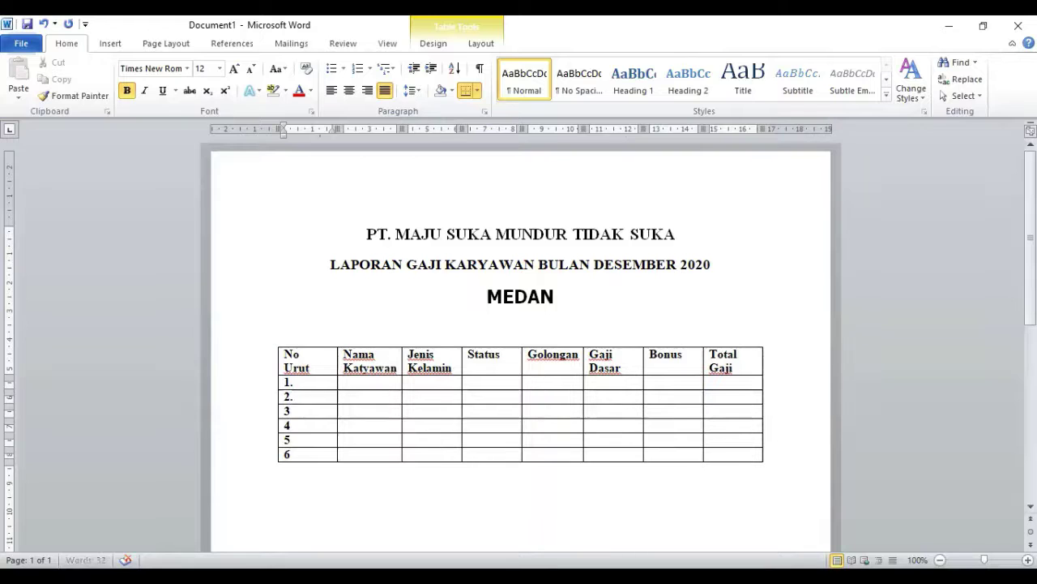
pyautogui.press('Down')
pyautogui.write('.')
pyautogui.press('Down')
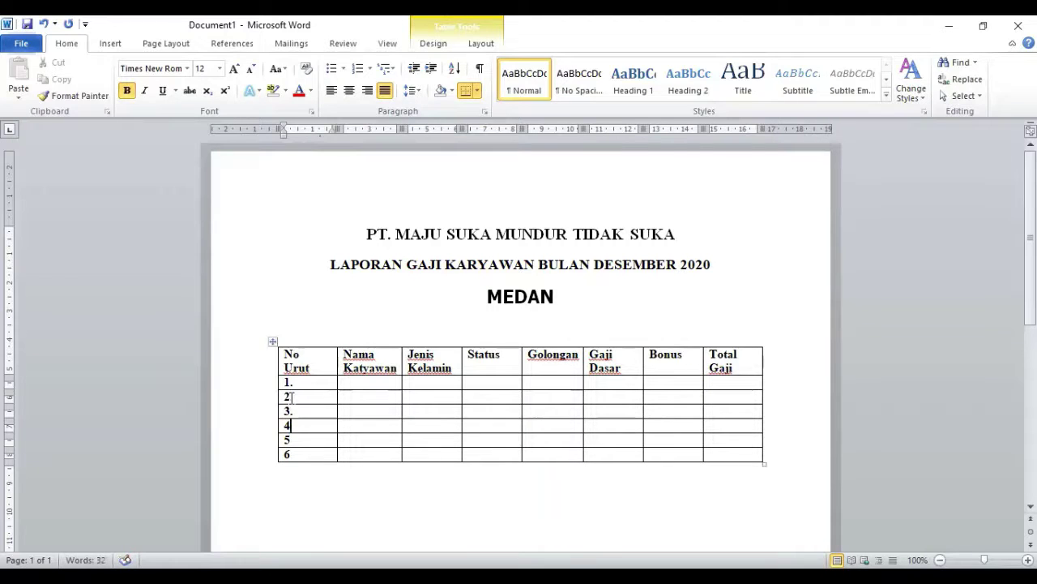
pyautogui.write('.')
pyautogui.press('Down')
pyautogui.write('.')
pyautogui.press('Down')
pyautogui.write('.')
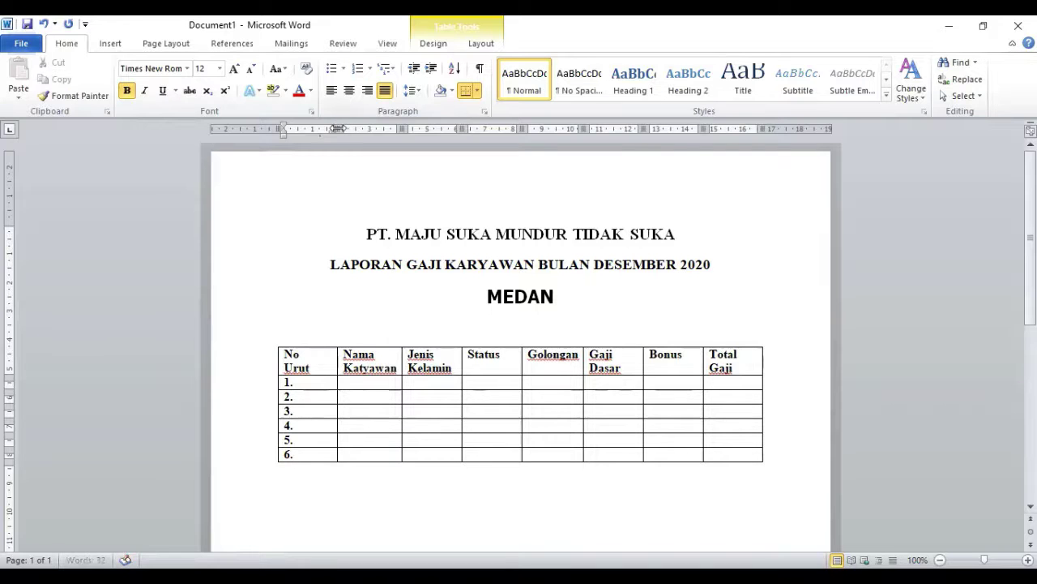
# Narrow the No Urut column to fit its heading and widen the employee name column to fit full names.
pyautogui.moveTo(338, 129); pyautogui.dragTo(314, 129)
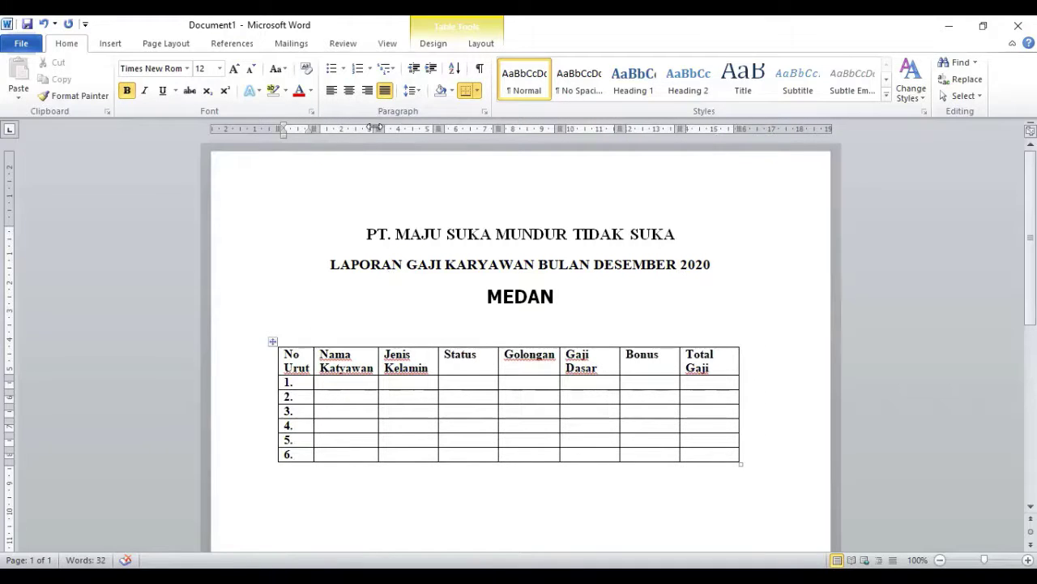
pyautogui.moveTo(379, 128); pyautogui.dragTo(419, 127)
# Enter the full names of the employees in rows 1 and 2 of the name column.
pyautogui.click(345, 384)
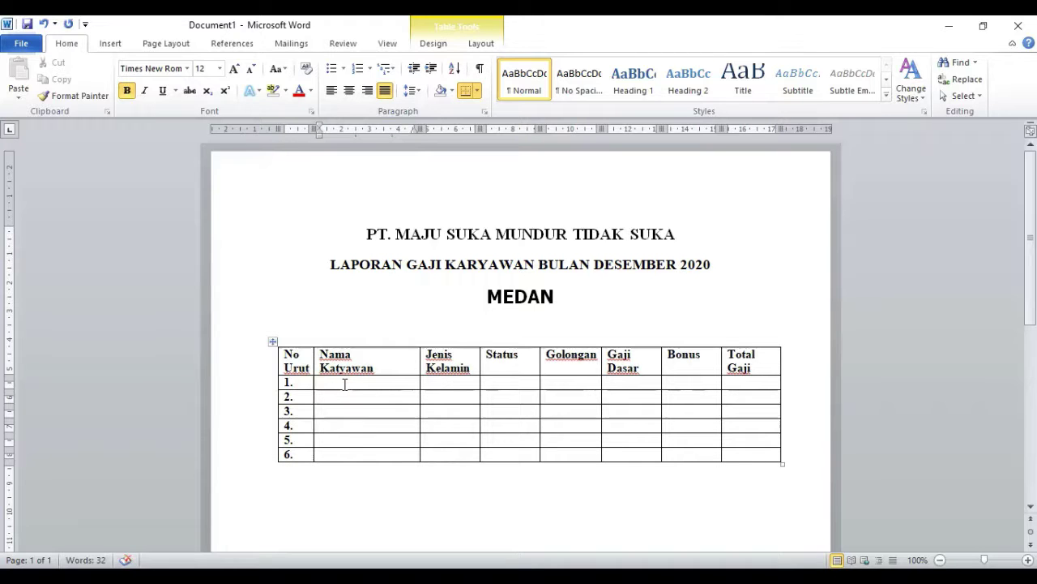
pyautogui.write('Sui')
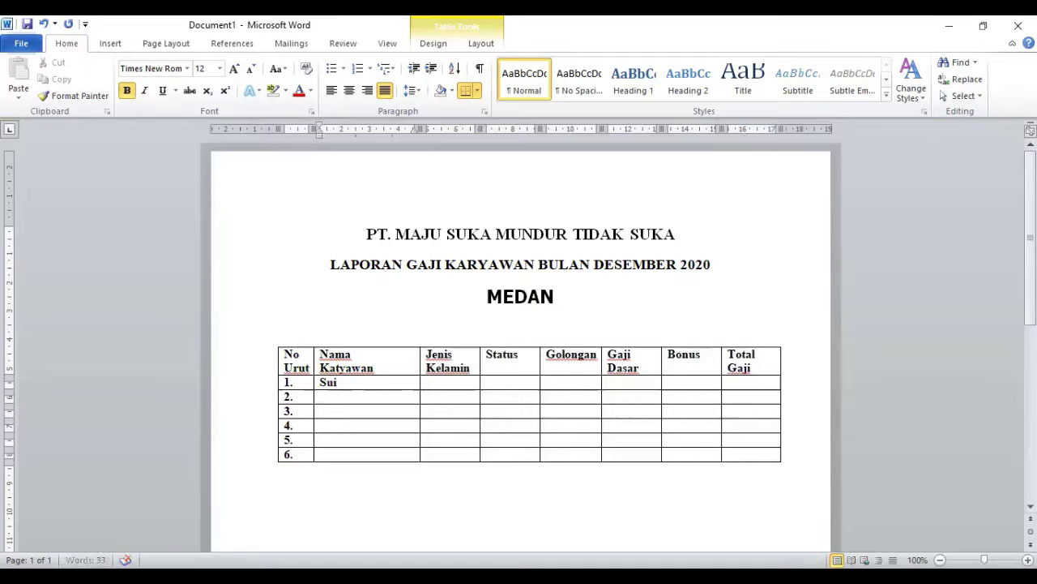
pyautogui.press('BackSpace')
pyautogui.write('si Susant')
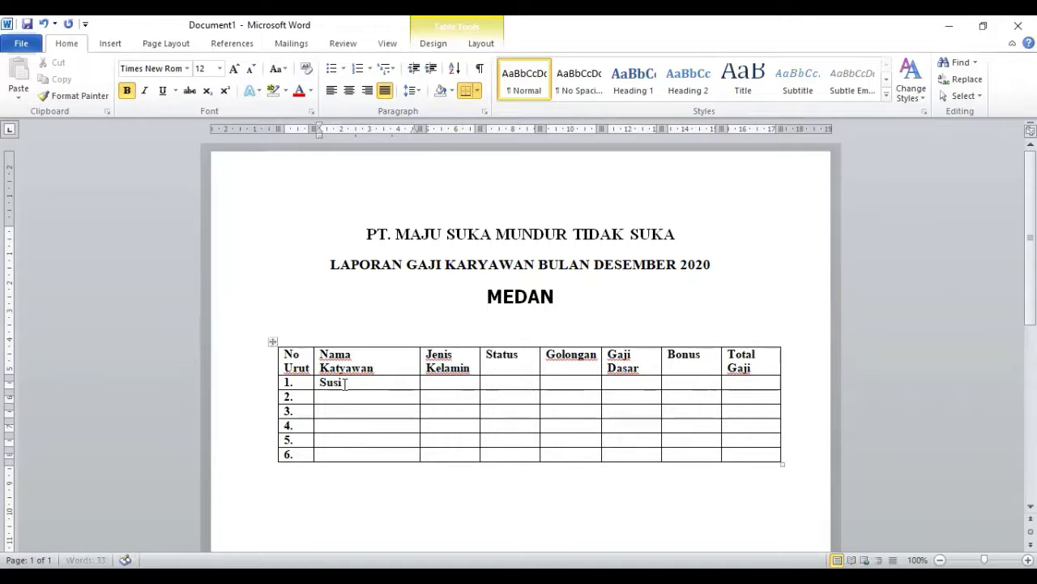
pyautogui.write('i')
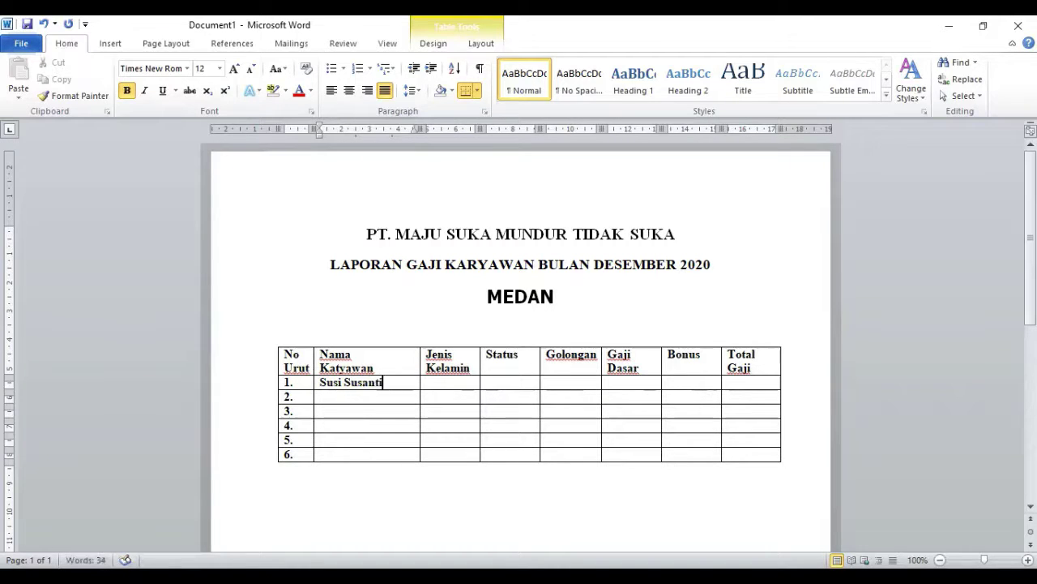
pyautogui.click(330, 396)
pyautogui.write('M')
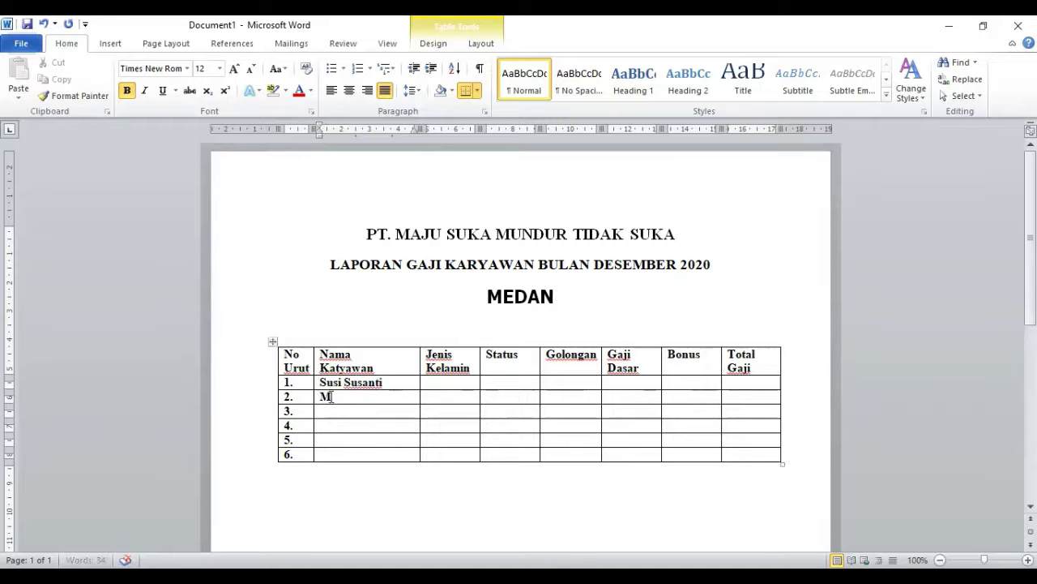
pyautogui.write('arlina ')
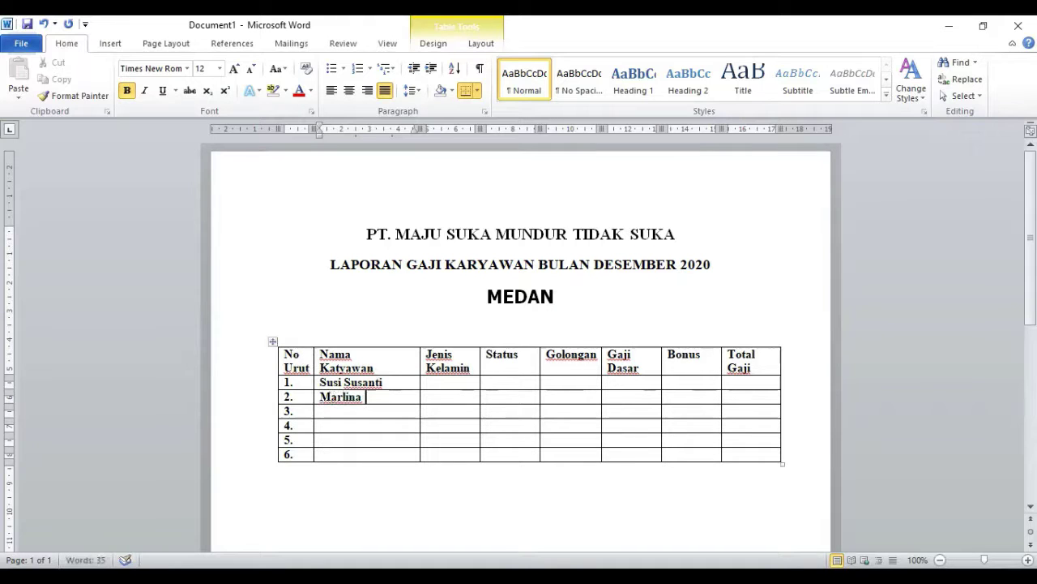
pyautogui.write('Tarigan')
# Enter the employees' full names in rows 3 and 4 of the name column.
pyautogui.click(332, 412)
pyautogui.write('Ah')
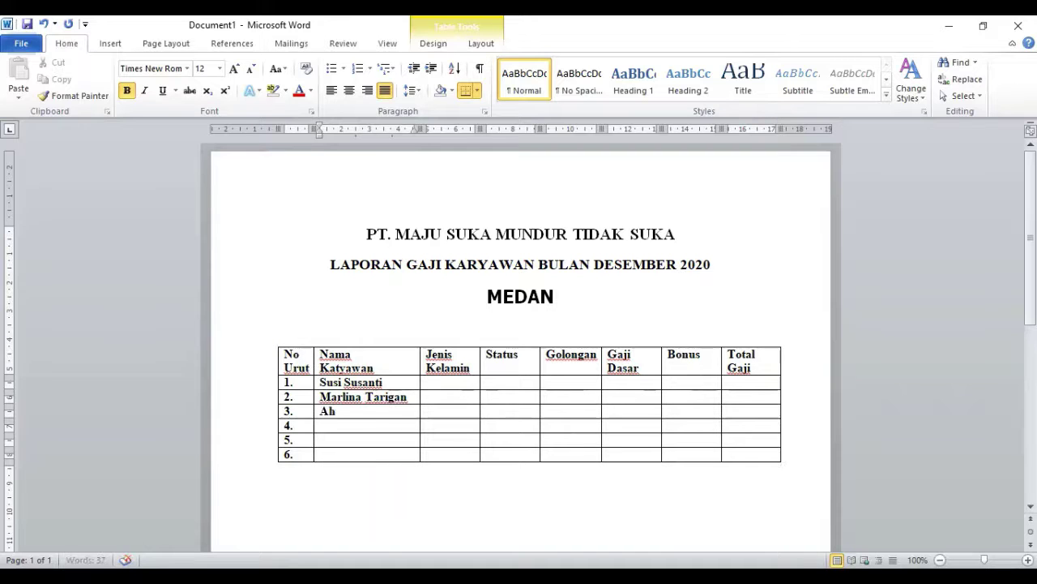
pyautogui.write('mad Damhuri')
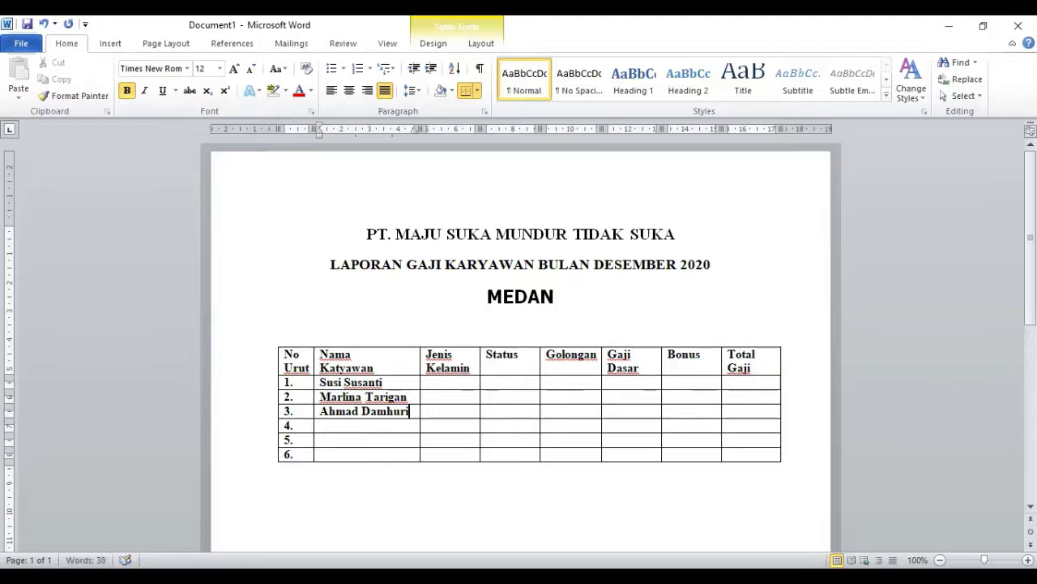
pyautogui.click(335, 427)
pyautogui.write('Erna Suryani')
# Fill in the fifth and sixth employees' names, correcting the mistyped first name in row 5.
pyautogui.click(338, 442)
pyautogui.write('Tahmad')
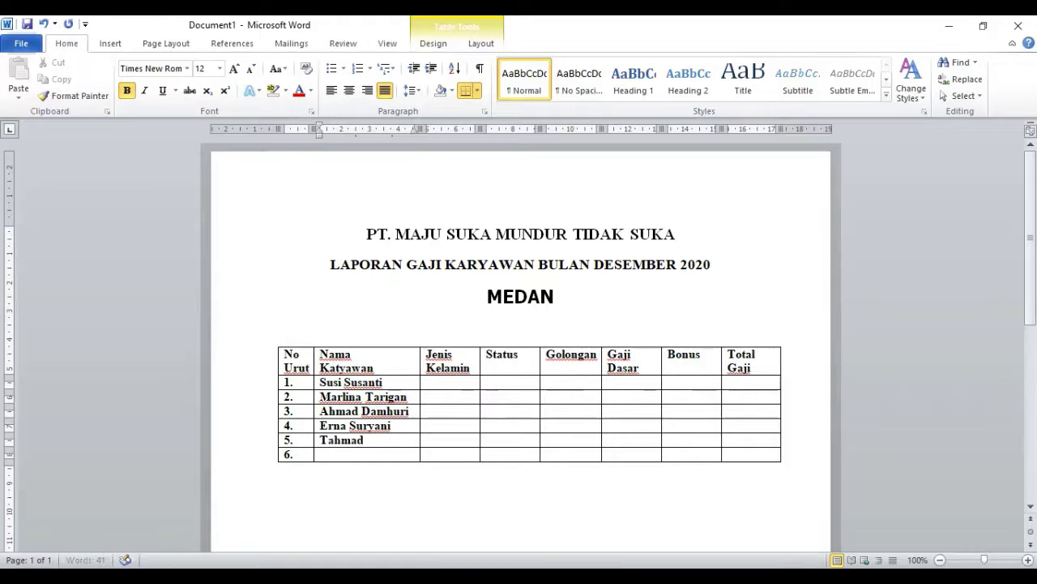
pyautogui.press('BackSpace')
pyautogui.press('BackSpace')
pyautogui.press('BackSpace')
pyautogui.press('BackSpace')
pyautogui.press('BackSpace')
pyautogui.press('BackSpace')
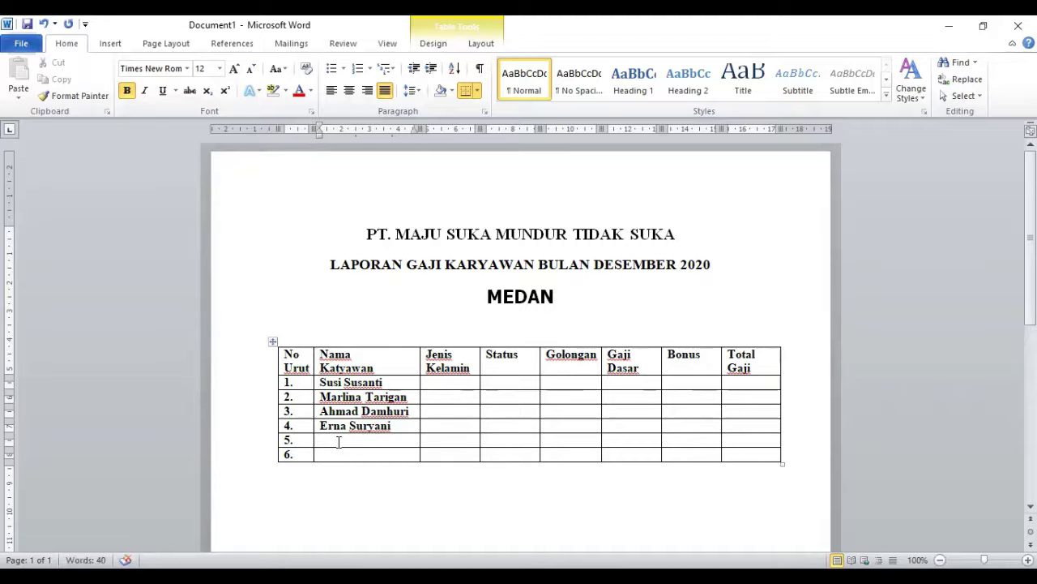
pyautogui.write('Rahmad')
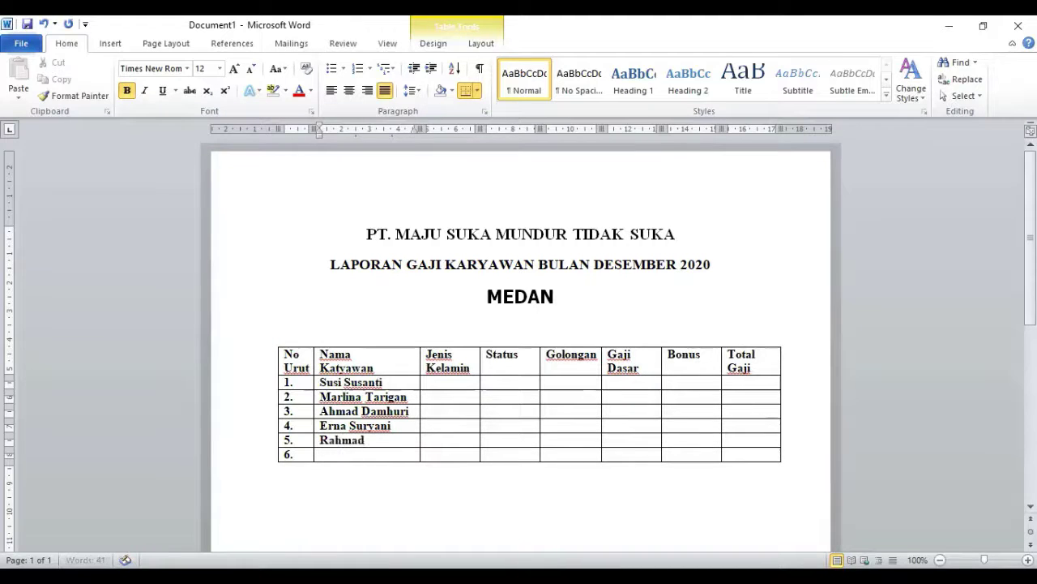
pyautogui.write(' Durani')
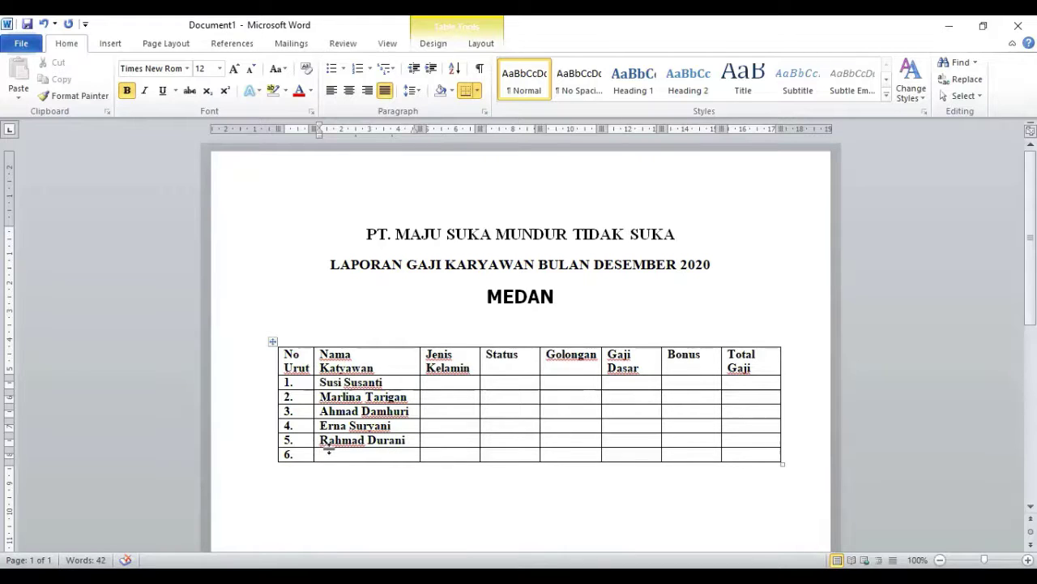
pyautogui.click(330, 453)
pyautogui.write('Nura')
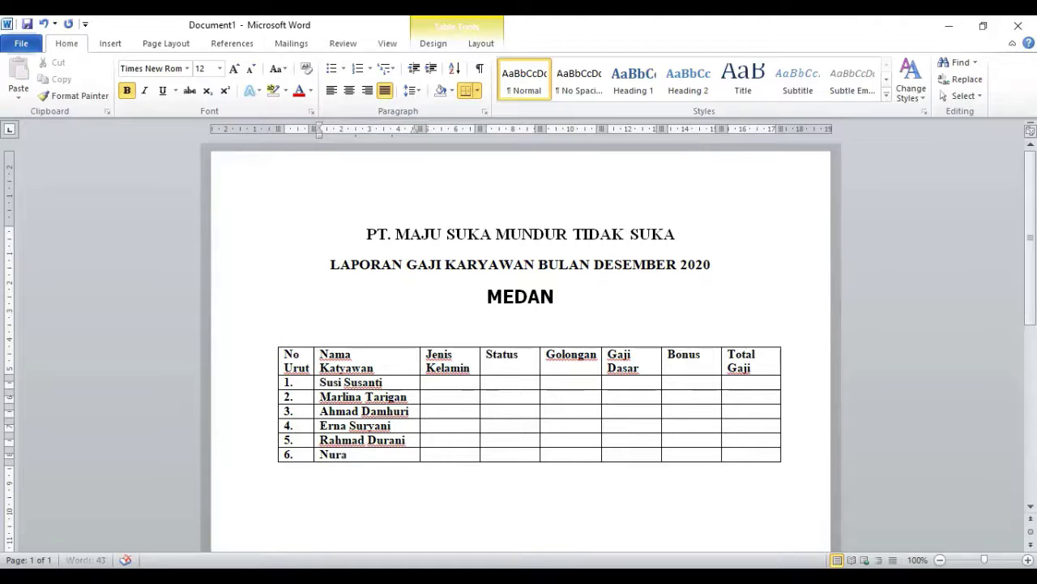
pyautogui.write('ini')
# Fill the Jenis Kelamin column for rows 1 to 6 with W, W, P, W, P and W.
pyautogui.click(439, 383)
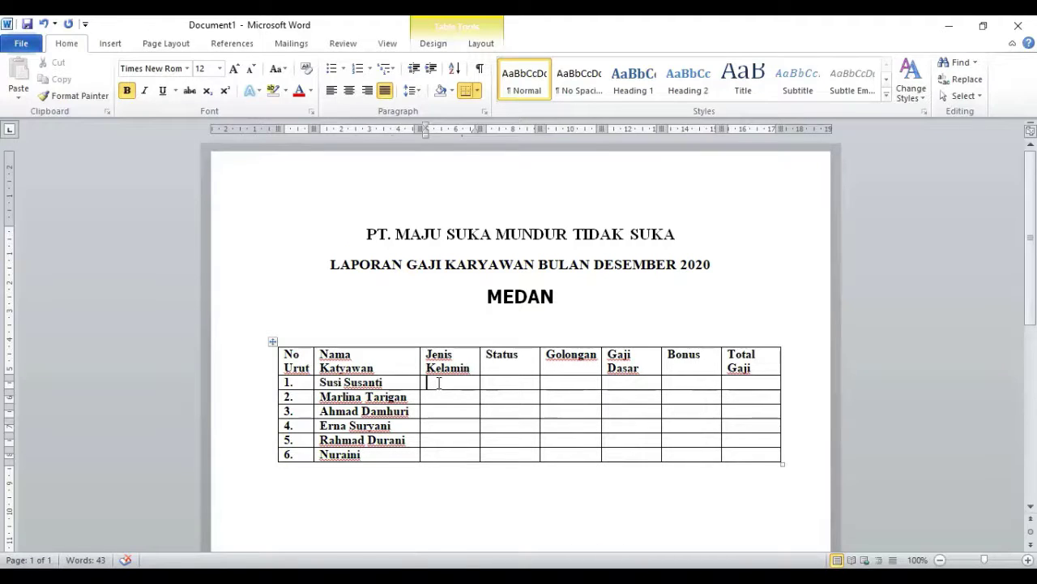
pyautogui.write('W')
pyautogui.press('Down')
pyautogui.write('W')
pyautogui.press('Down')
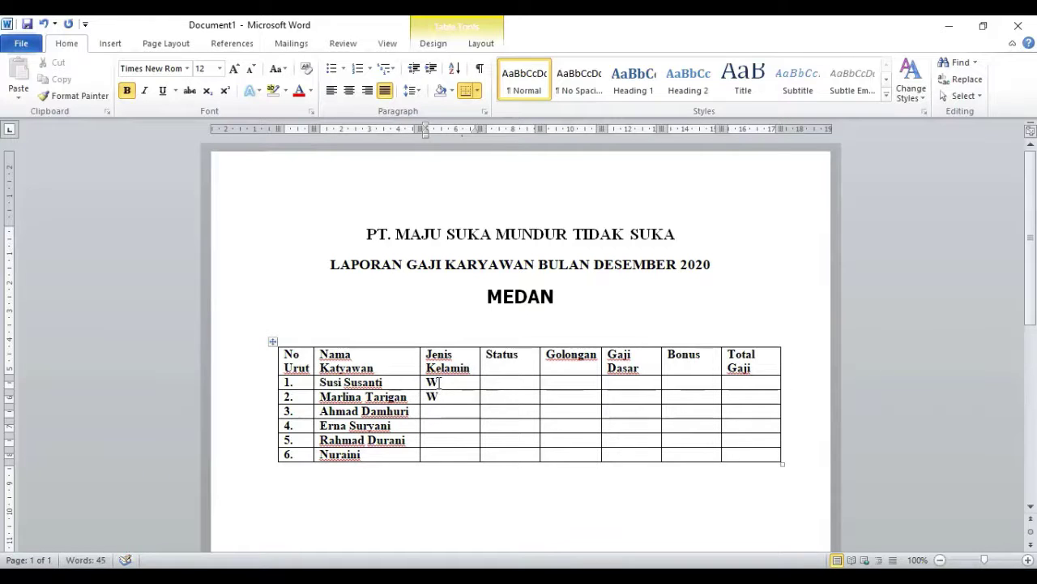
pyautogui.write('P')
pyautogui.press('Down')
pyautogui.write('W')
pyautogui.press('Down')
pyautogui.write('PW')
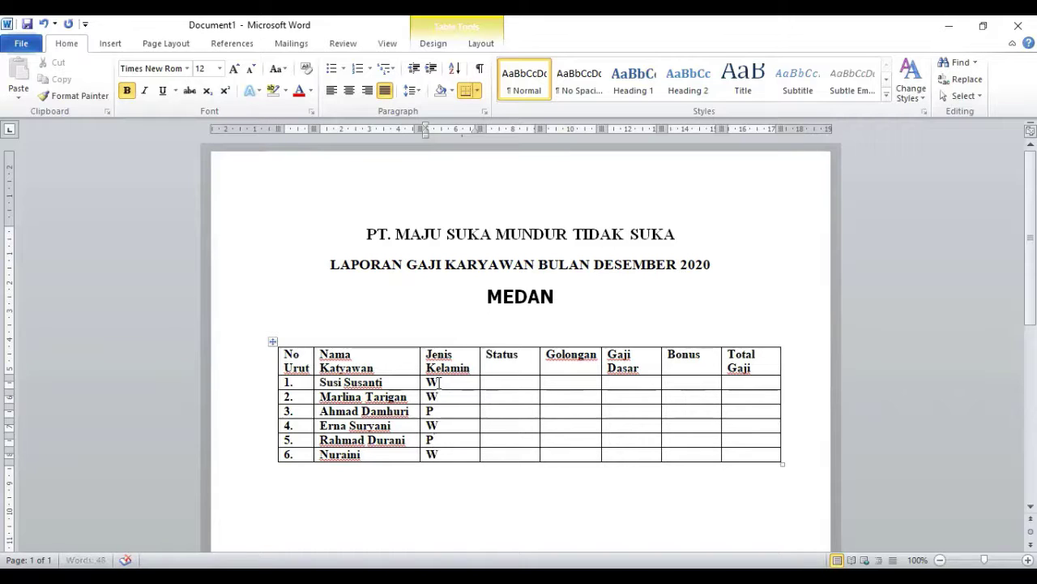
# Replace the "Jenis Kelamin" heading with "J/K" and narrow that column to fit it.
pyautogui.click(469, 367)
pyautogui.press('BackSpace')
pyautogui.press('BackSpace')
pyautogui.press('BackSpace')
pyautogui.press('BackSpace')
pyautogui.press('BackSpace')
pyautogui.press('BackSpace')
pyautogui.press('BackSpace')
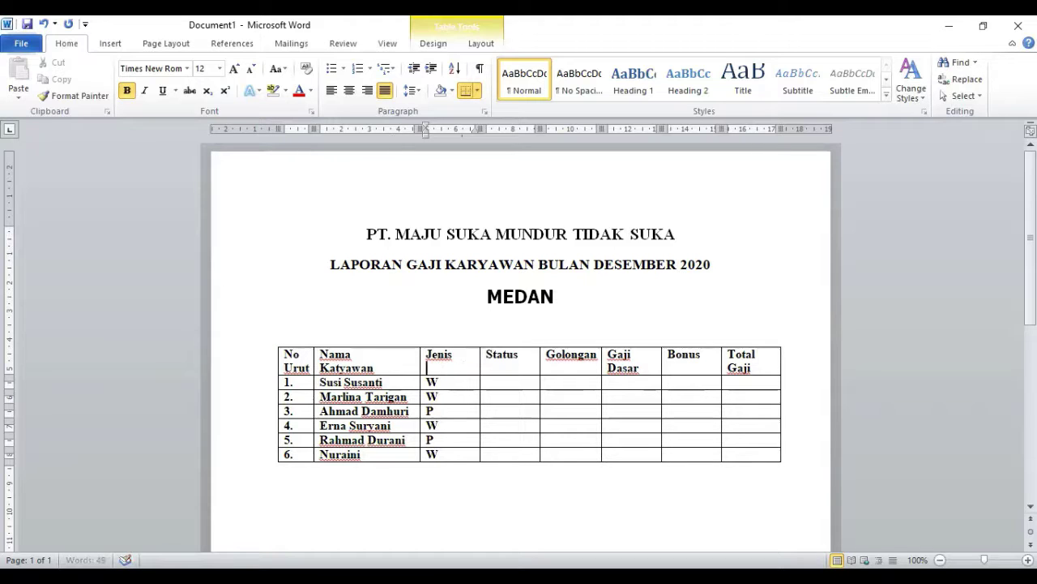
pyautogui.press('BackSpace')
pyautogui.press('BackSpace')
pyautogui.press('BackSpace')
pyautogui.write('/')
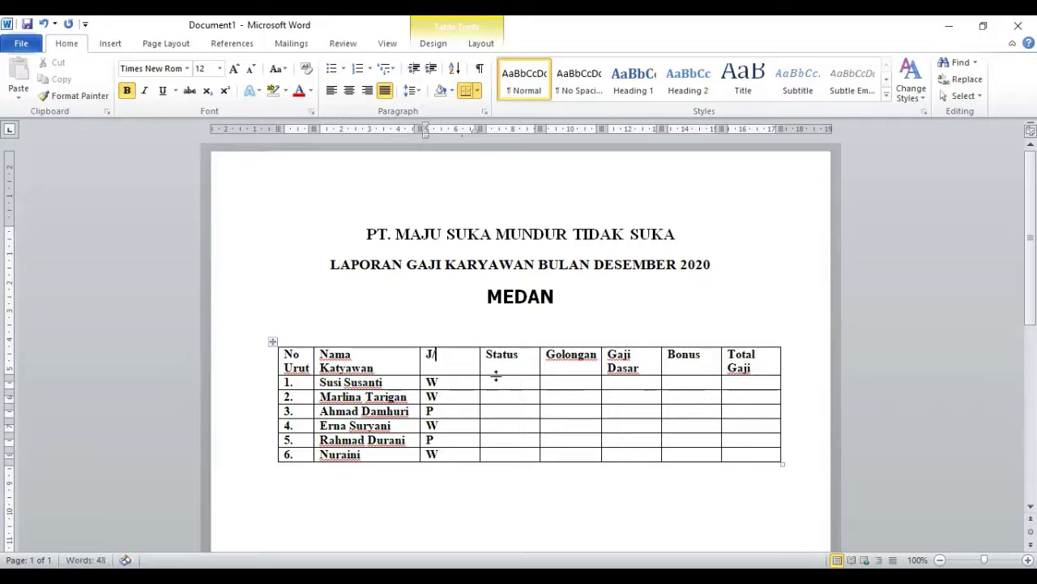
pyautogui.write('K')
pyautogui.moveTo(481, 127); pyautogui.dragTo(450, 128)
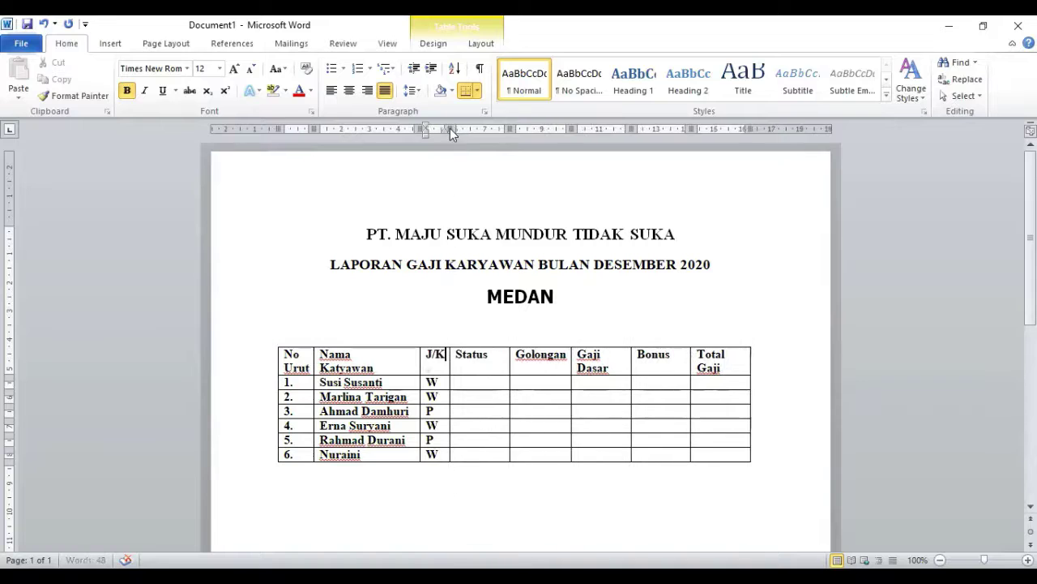
# Enter K in the Status column for all six employees and narrow the column to fit its heading.
pyautogui.click(491, 382)
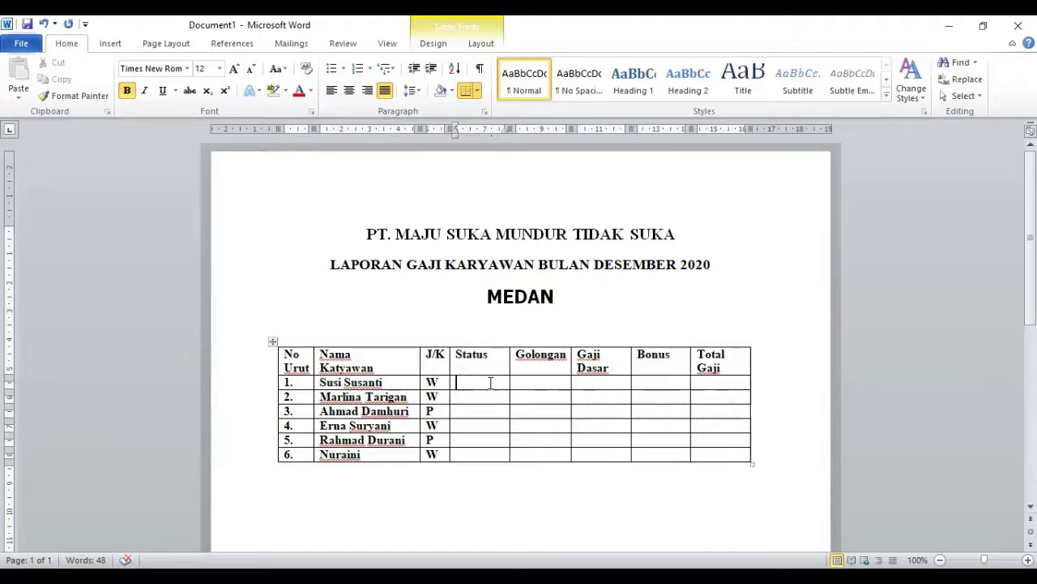
pyautogui.write('K')
pyautogui.write('K')
pyautogui.press('Down')
pyautogui.write('KKK')
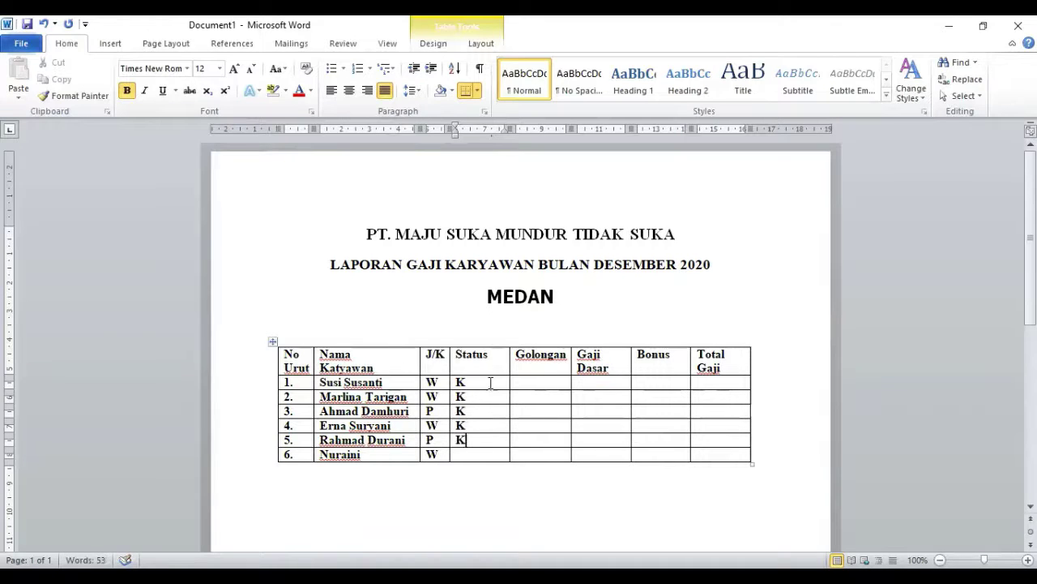
pyautogui.press('Down')
pyautogui.write('K')
pyautogui.moveTo(513, 123); pyautogui.dragTo(487, 126)
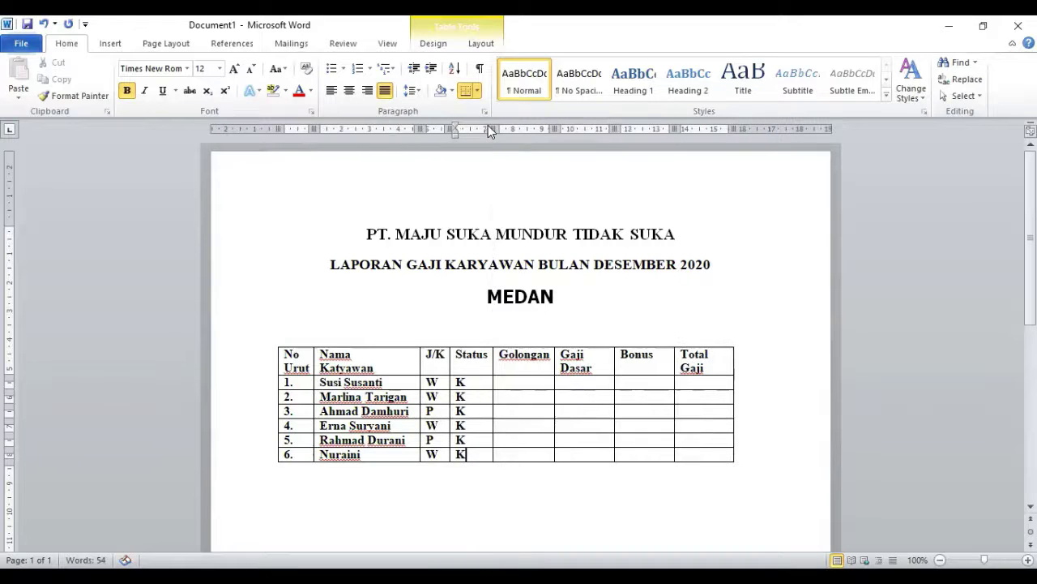
# Fill the Golongan column for rows 1 to 6 with 1A, 2A, 3A, 1A, 2A and 3A.
pyautogui.click(527, 380)
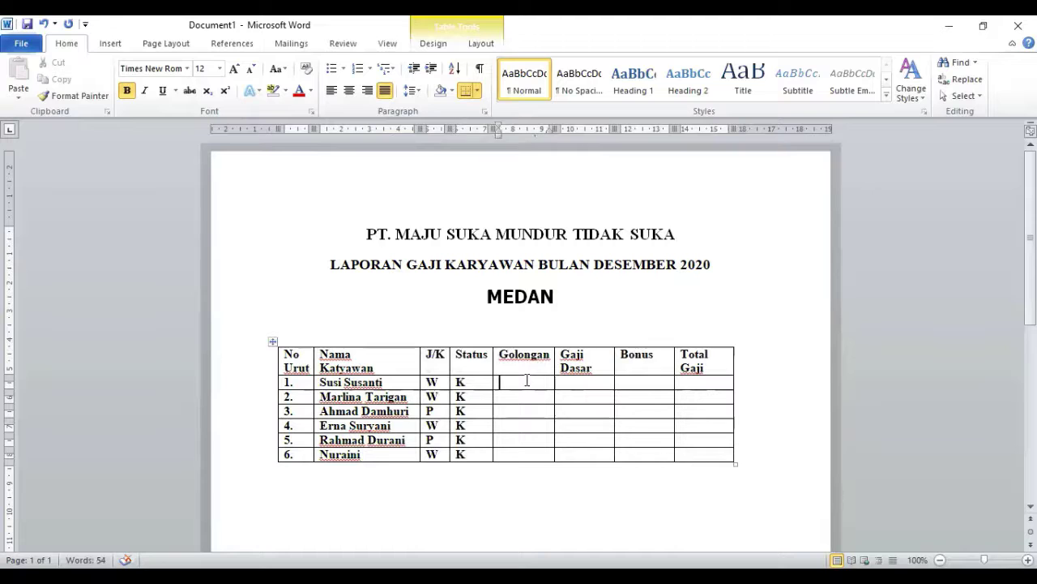
pyautogui.write('1A')
pyautogui.press('Down')
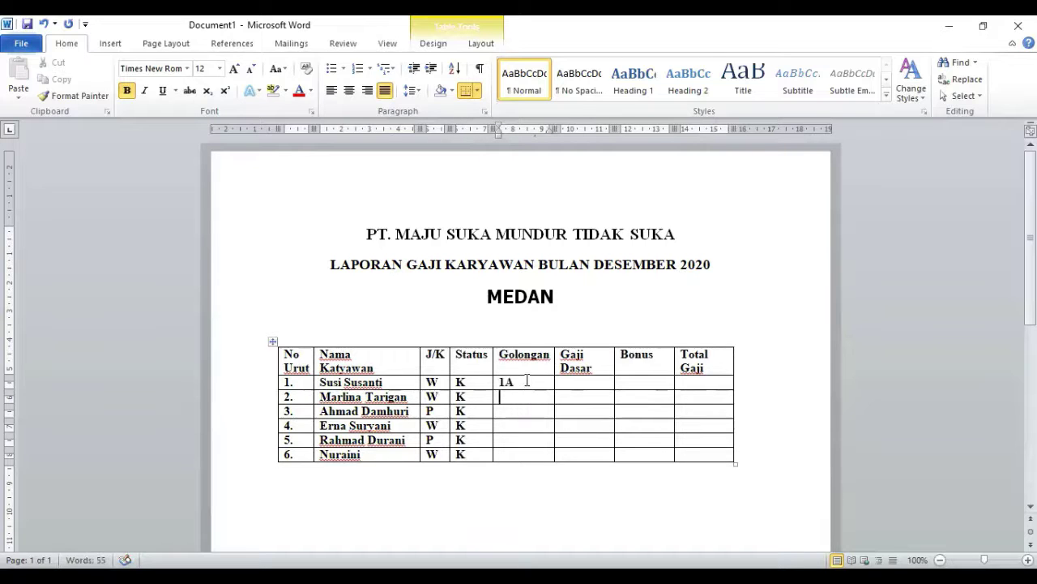
pyautogui.write('2A')
pyautogui.press('Down')
pyautogui.write('3A')
pyautogui.press('Down')
pyautogui.write('1A')
pyautogui.press('Down')
pyautogui.write('2A')
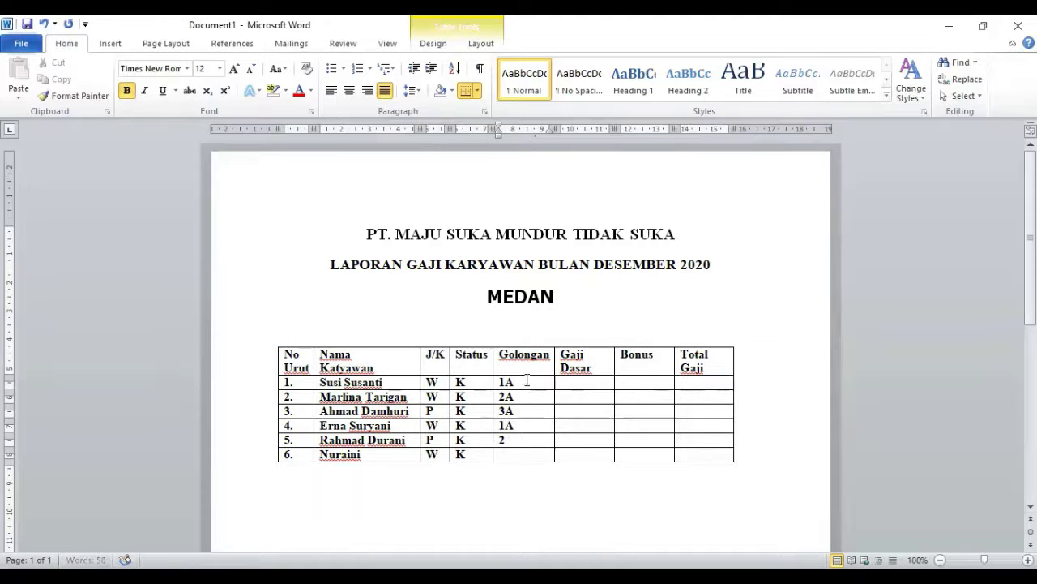
pyautogui.press('Down')
pyautogui.write('3A')
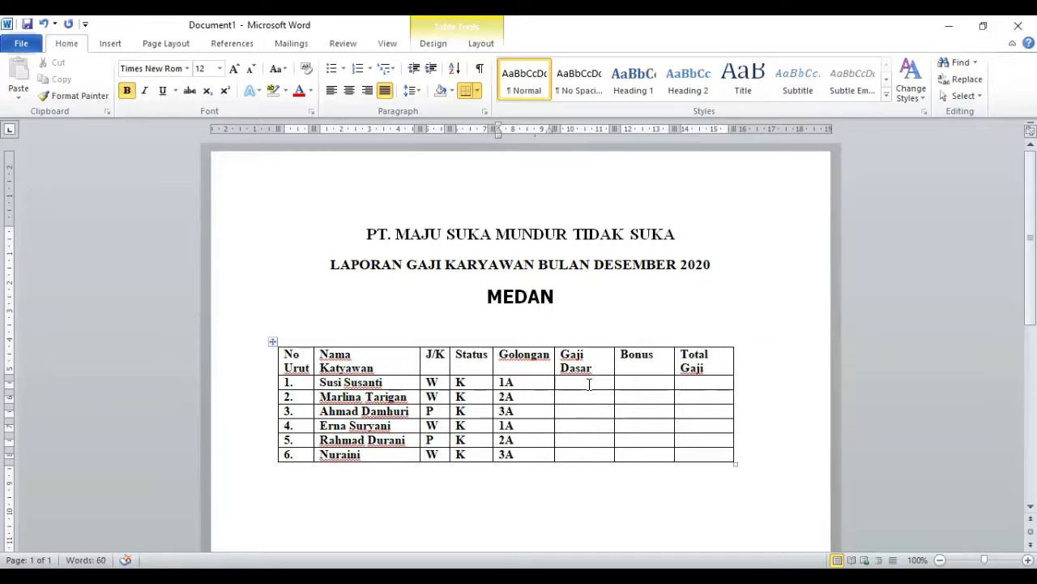
# Fill the Gaji Dasar column for rows 1 to 6 with 100000, 200000, 300000, 100000, 200000 and 300000.
pyautogui.click(591, 385)
pyautogui.write('100')
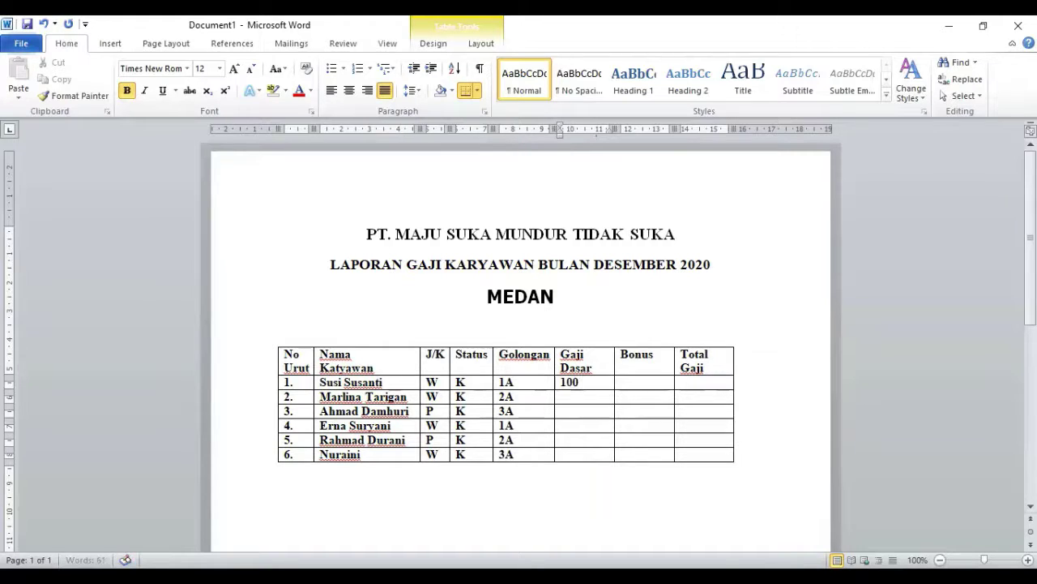
pyautogui.write('000')
pyautogui.press('Down')
pyautogui.write('200000')
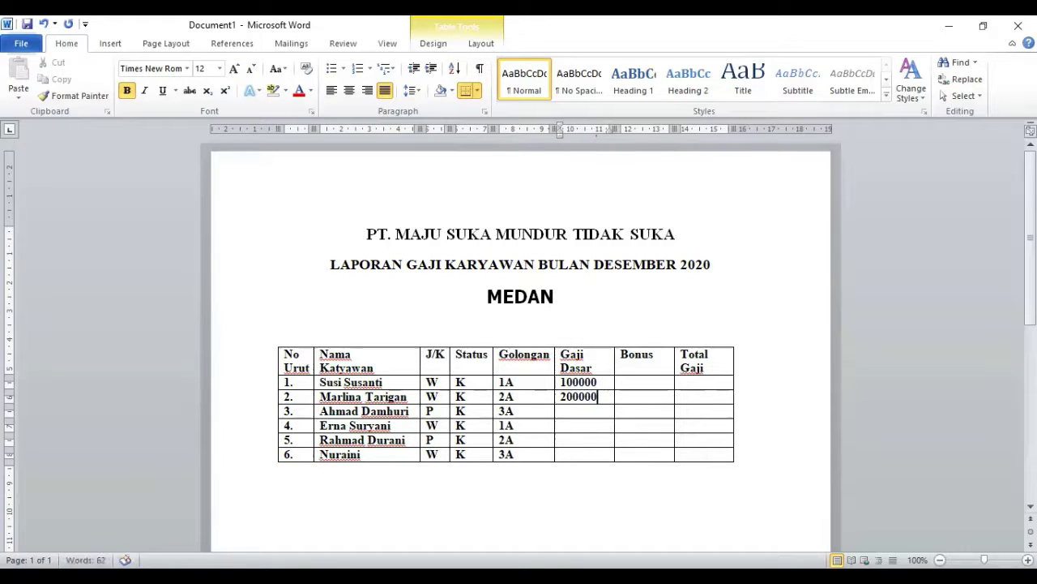
pyautogui.press('Down')
pyautogui.write('300000')
pyautogui.press('Down')
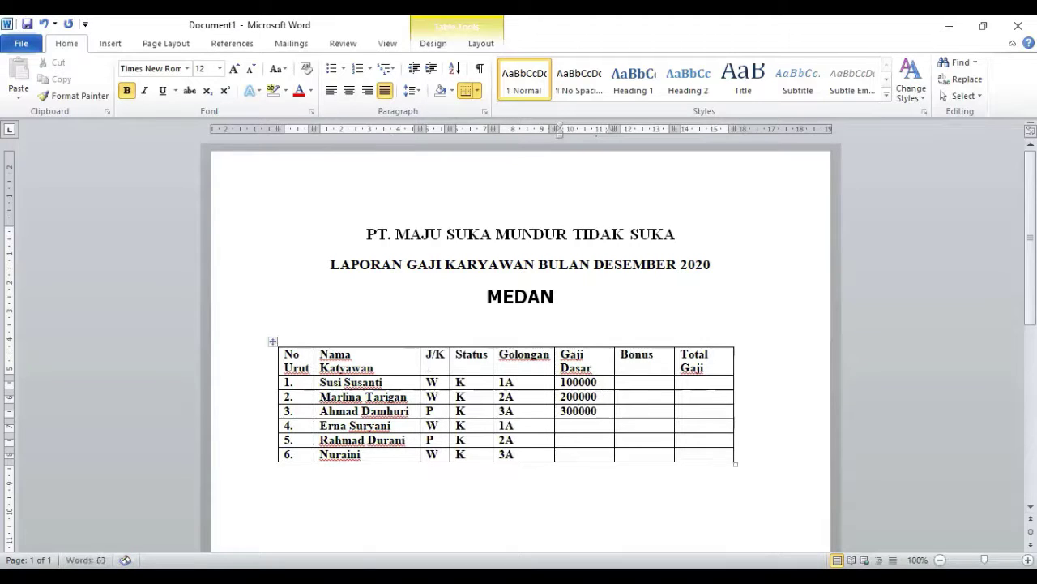
pyautogui.write('100000')
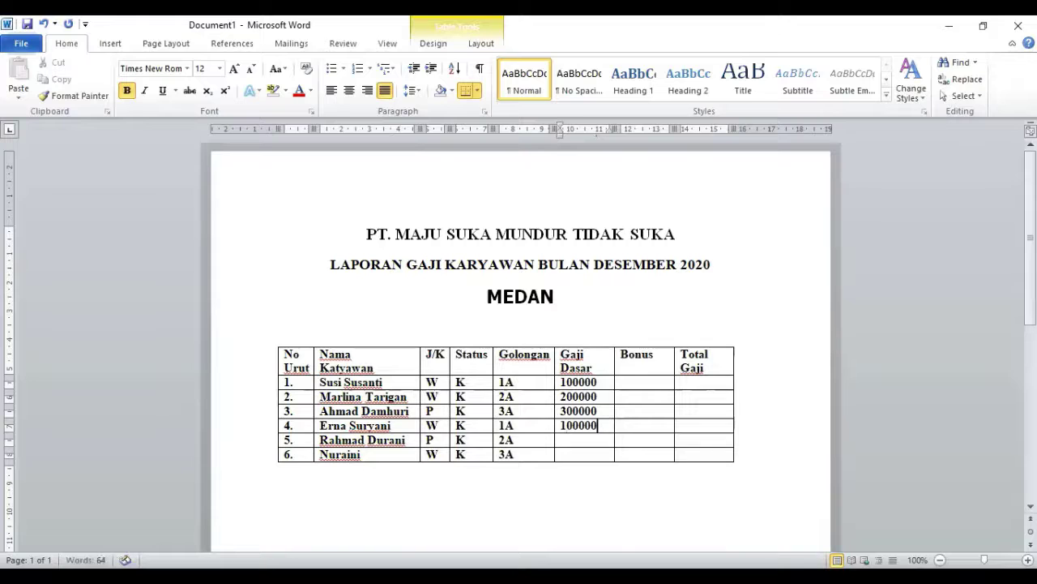
pyautogui.press('Down')
pyautogui.write('200000')
pyautogui.press('Down')
pyautogui.write('30')
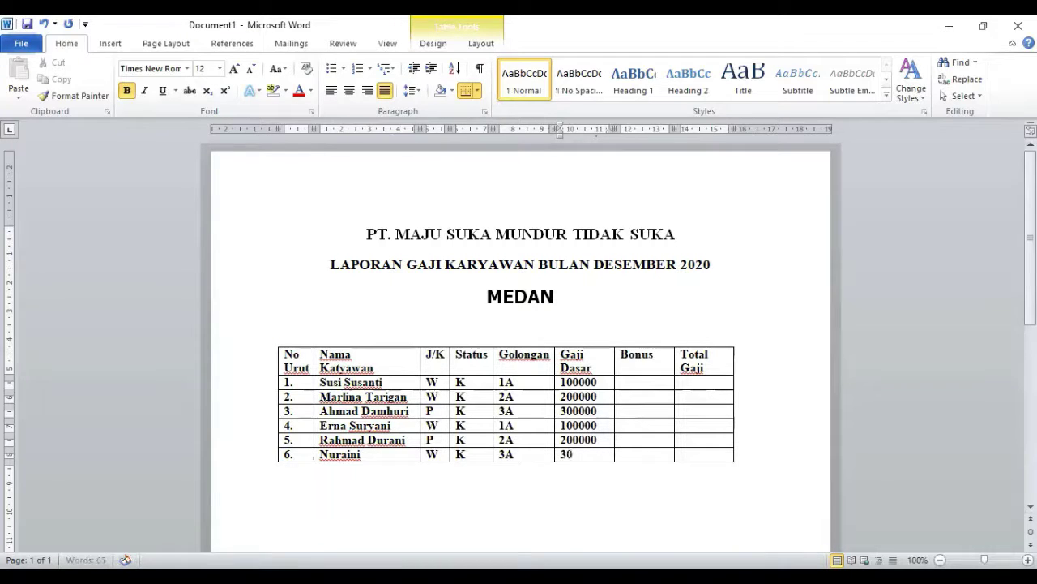
pyautogui.write('0000')
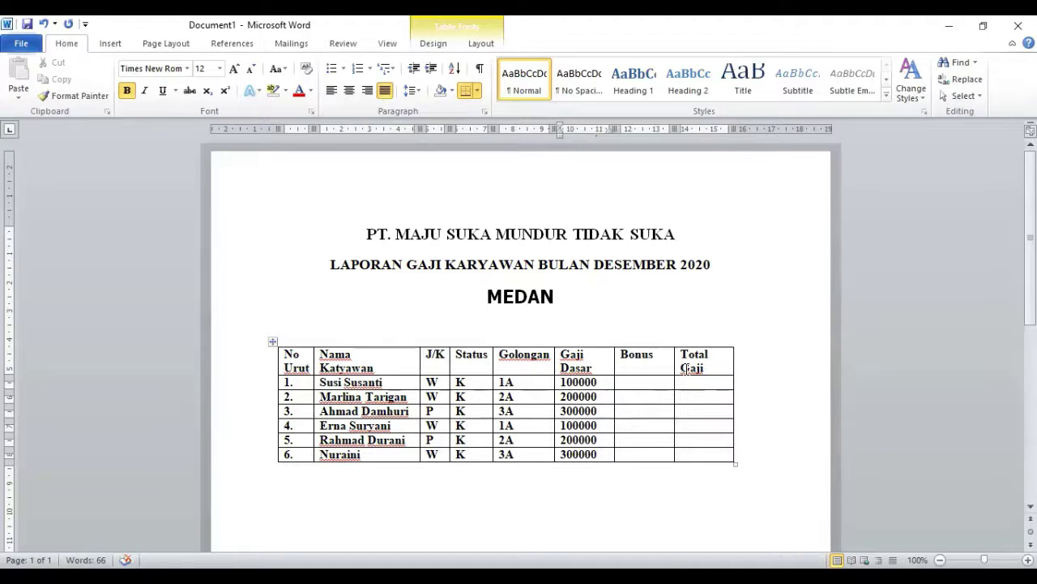
# Fill the Bonus column for rows 1 to 6 with 50000, 100000, 150000, 50000, 100000 and 150000.
pyautogui.click(650, 383)
pyautogui.write('50000')
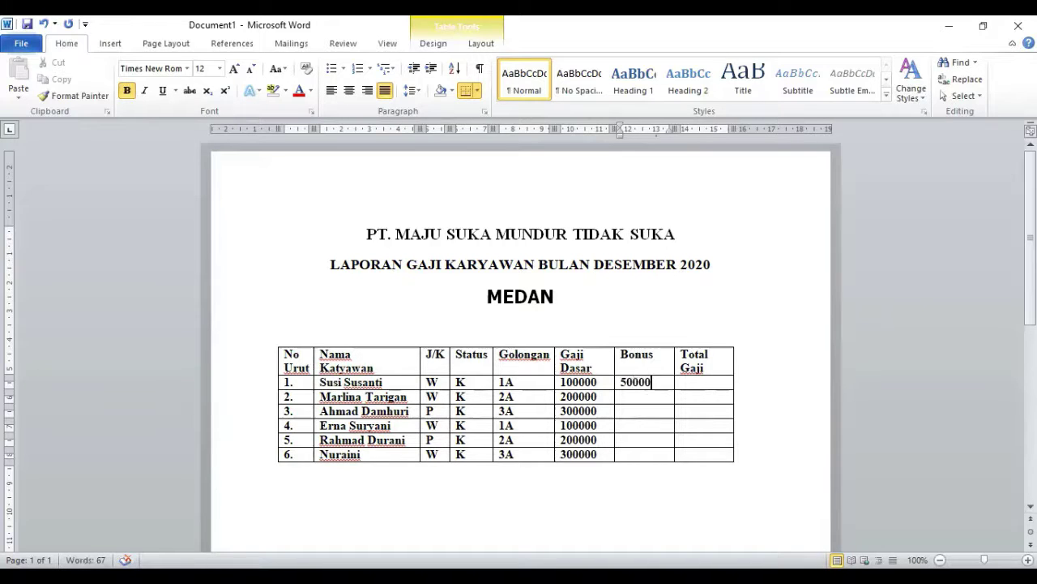
pyautogui.click(621, 396)
pyautogui.write('100000')
pyautogui.press('Down')
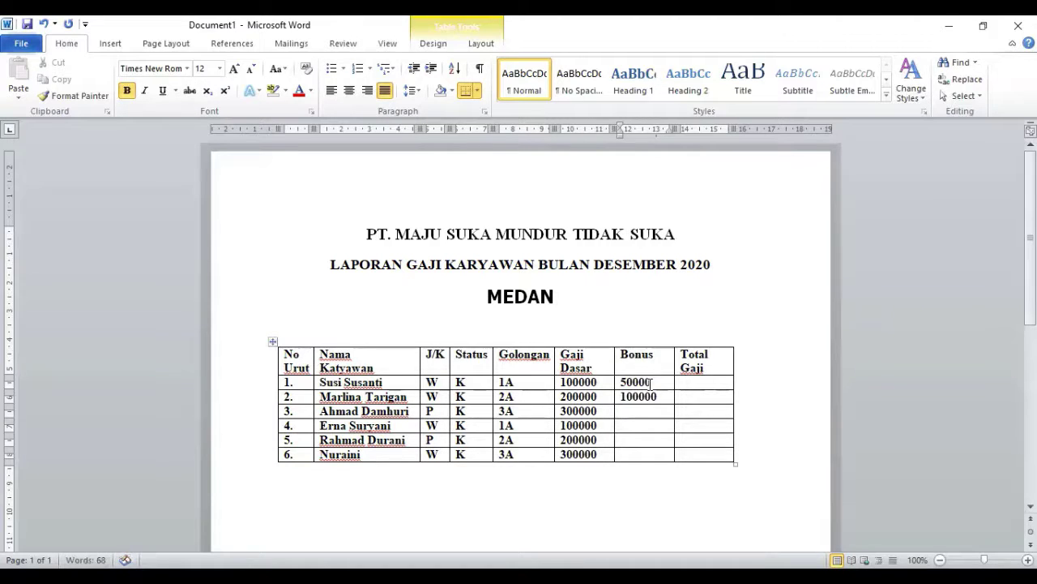
pyautogui.write('3')
pyautogui.press('BackSpace')
pyautogui.write('15')
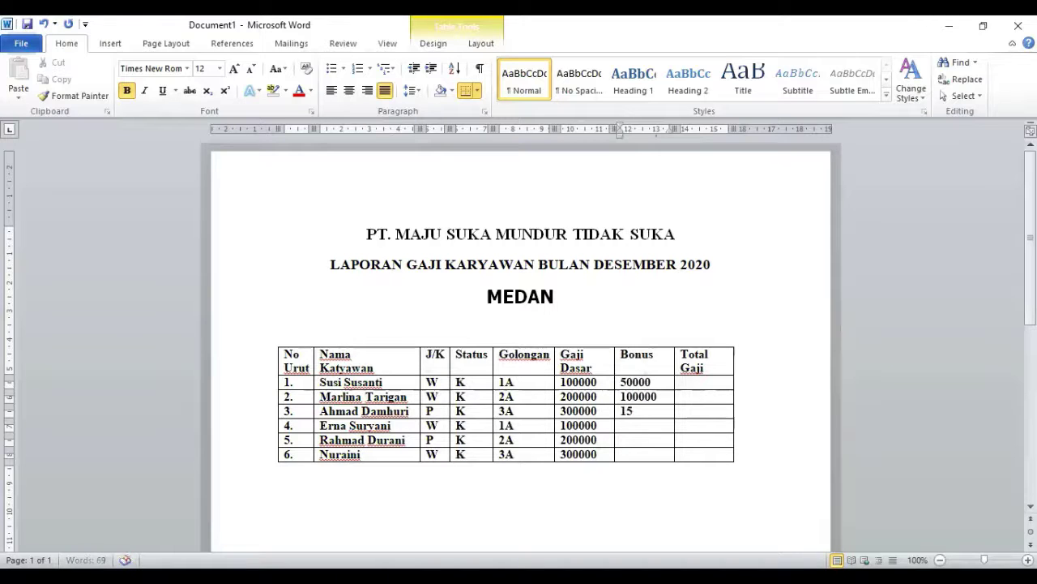
pyautogui.write('0000')
pyautogui.press('Down')
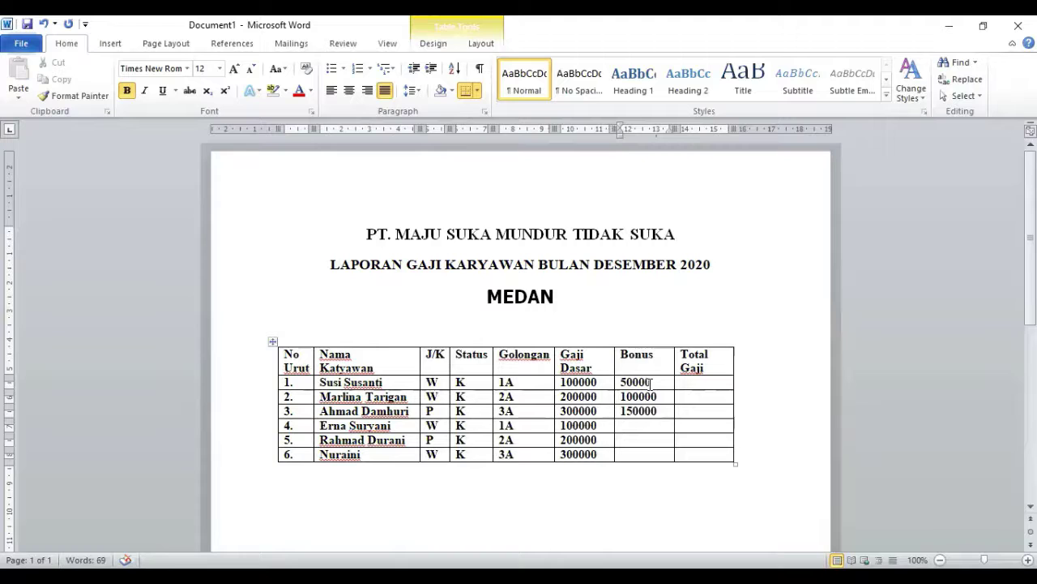
pyautogui.write('500')
pyautogui.click(622, 439)
pyautogui.write('100000')
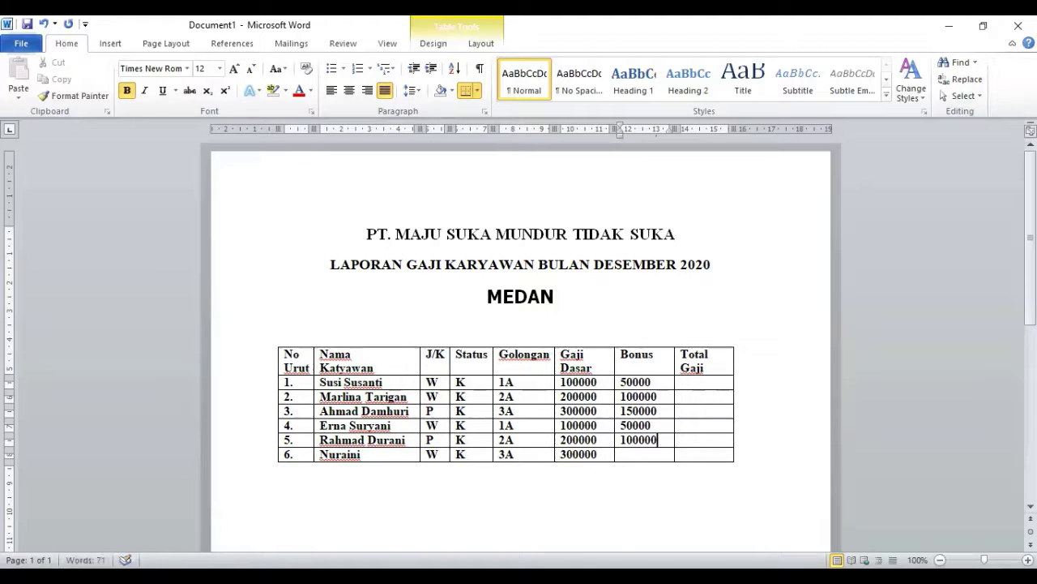
pyautogui.press('Down')
pyautogui.write('150000')
# Indent the 50000 bonus amounts in rows 4 and 1 with leading spaces to line them up with the six-digit amounts.
pyautogui.press('Up')
pyautogui.press('Left')
pyautogui.press('Left')
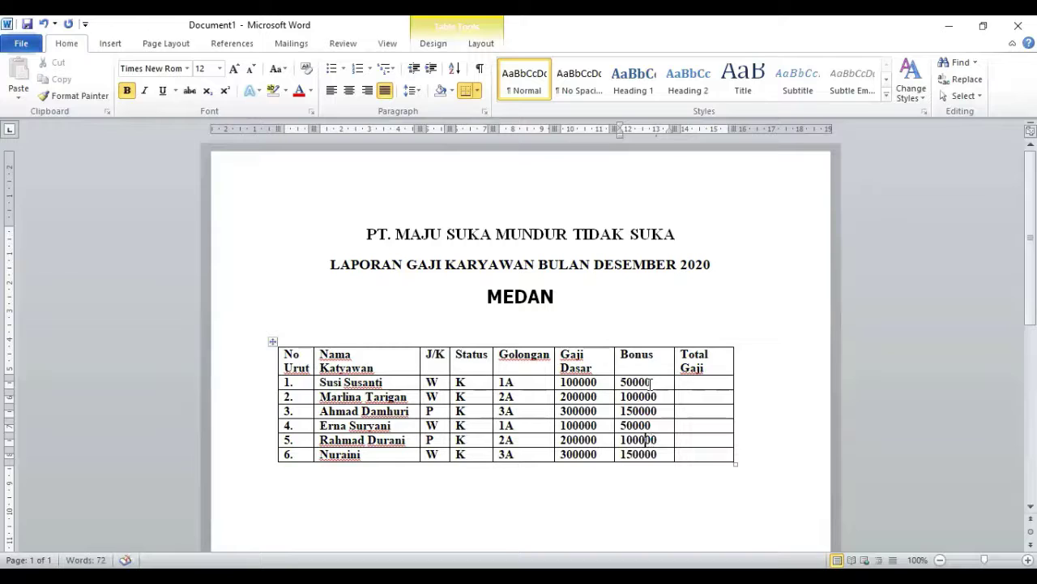
pyautogui.press('Left')
pyautogui.press('Left')
pyautogui.press('Left')
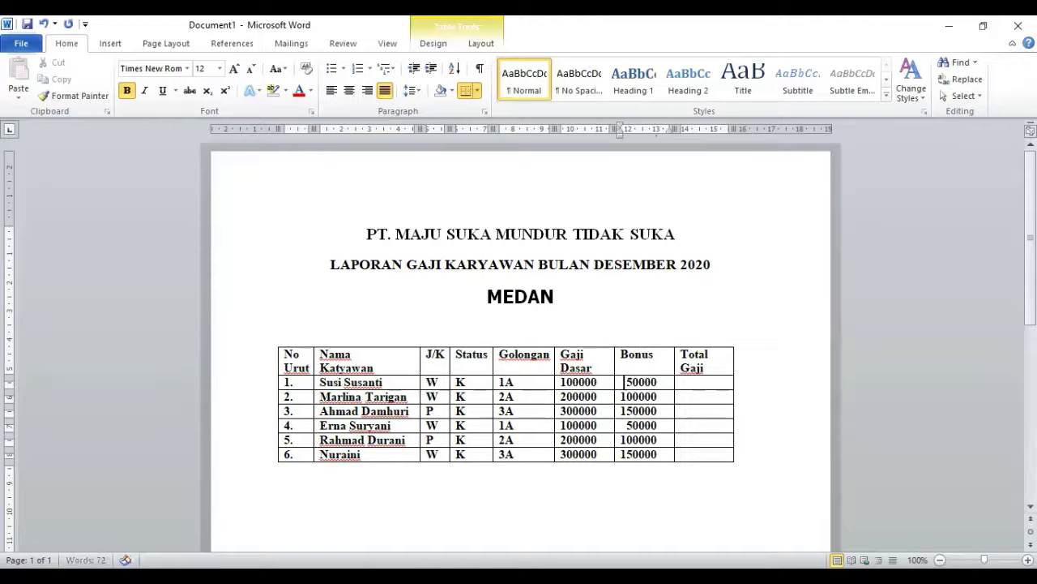
# Prefix all six Bonus amounts with "Rp." and widen the column so each amount fits on one line.
pyautogui.click(598, 382)
pyautogui.click(620, 382)
pyautogui.write('Rp.')
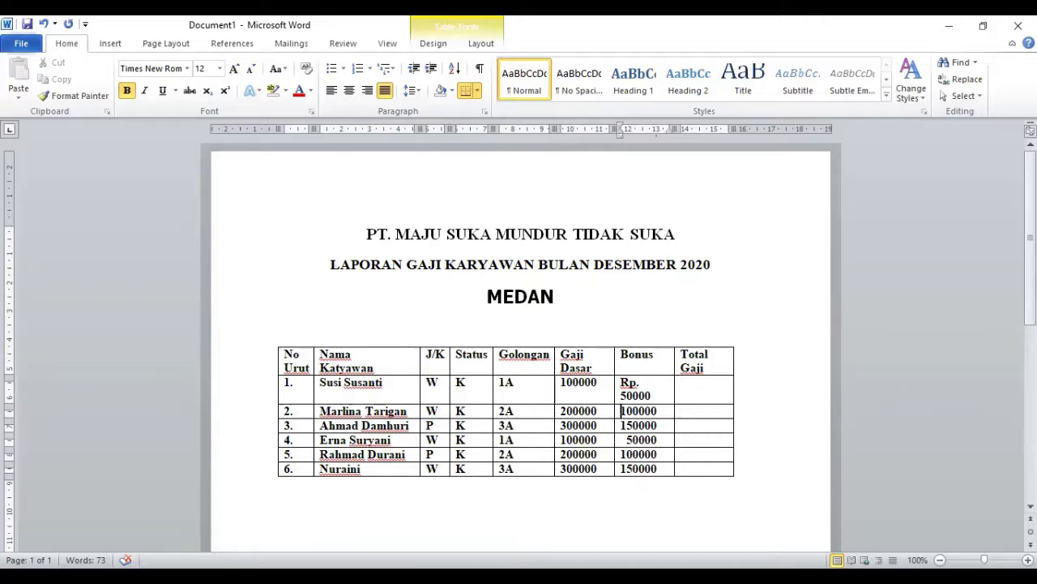
pyautogui.write('Rp.')
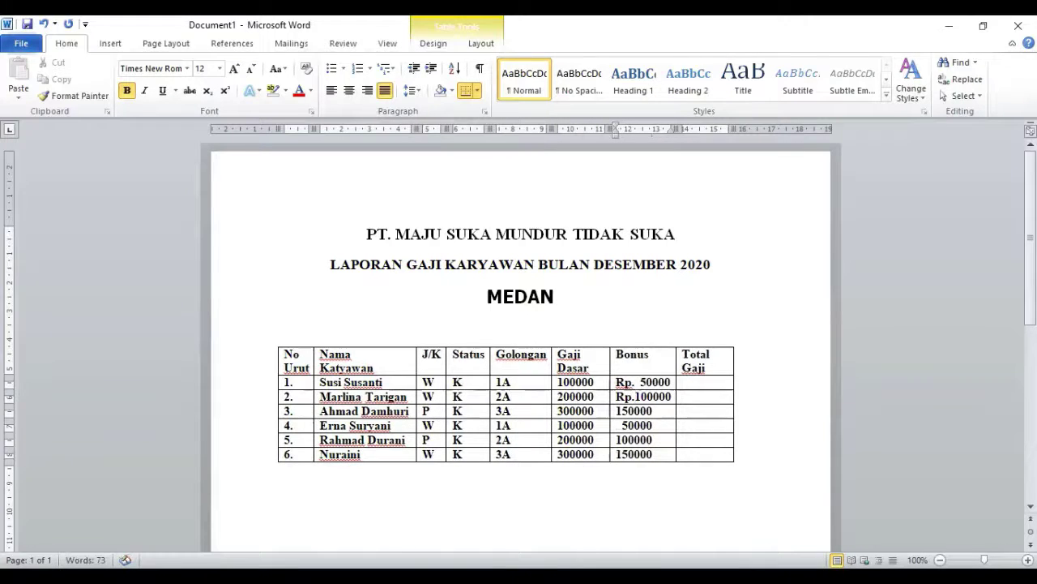
pyautogui.click(619, 439)
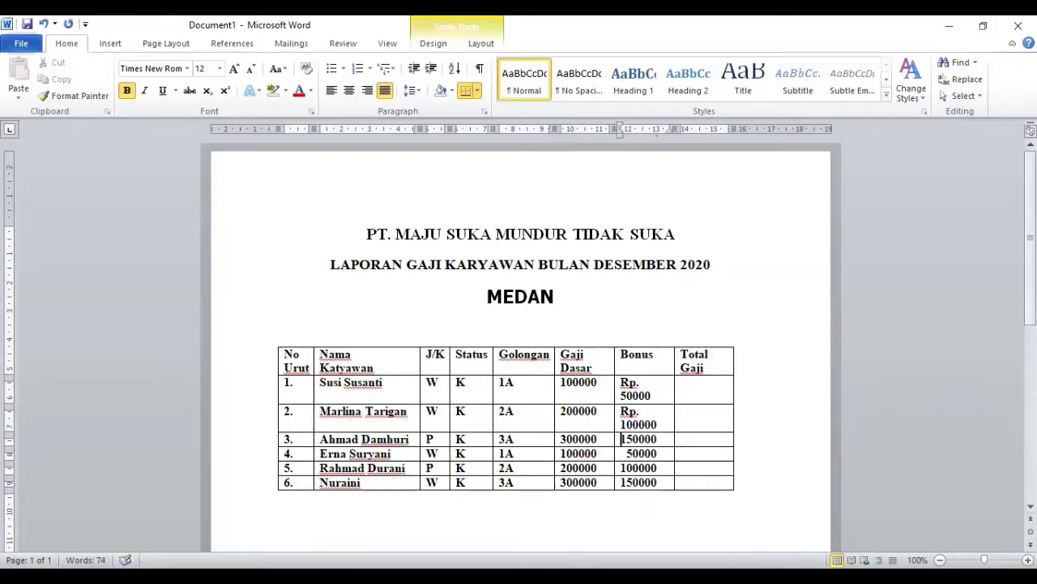
pyautogui.write('Rp.')
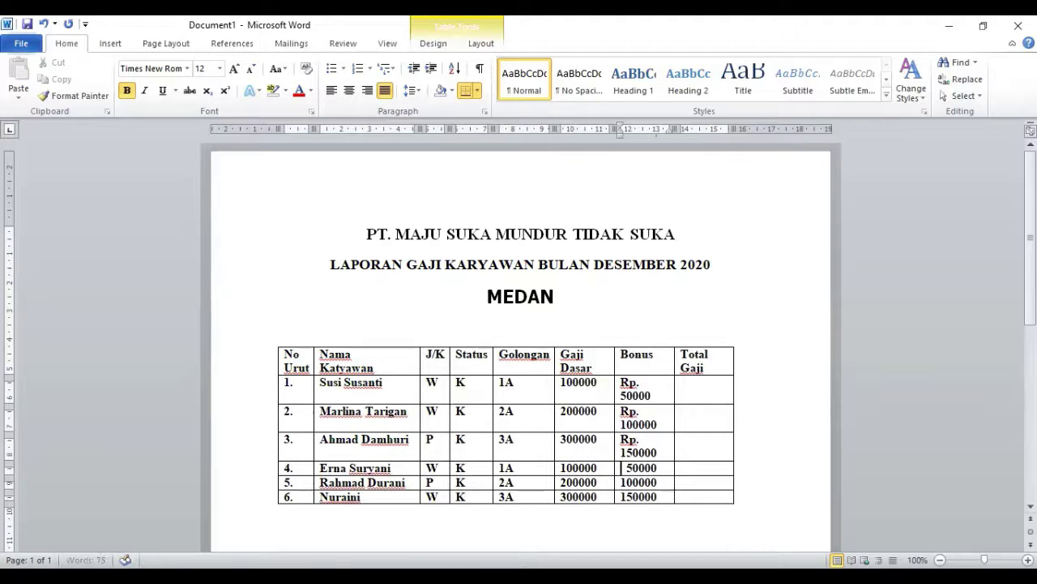
pyautogui.click(620, 468)
pyautogui.write('Rp.')
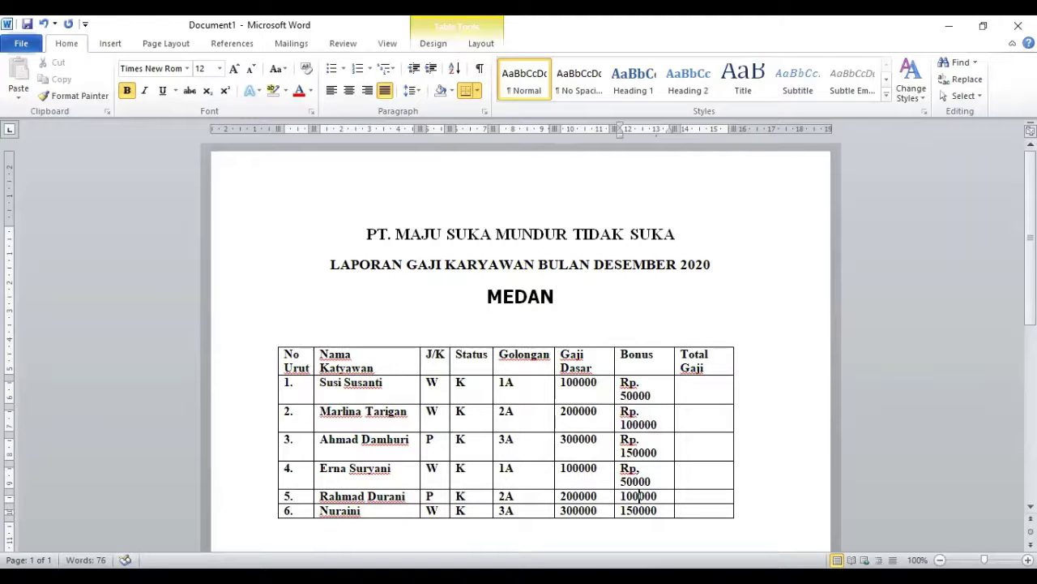
pyautogui.click(621, 496)
pyautogui.write('Rp.')
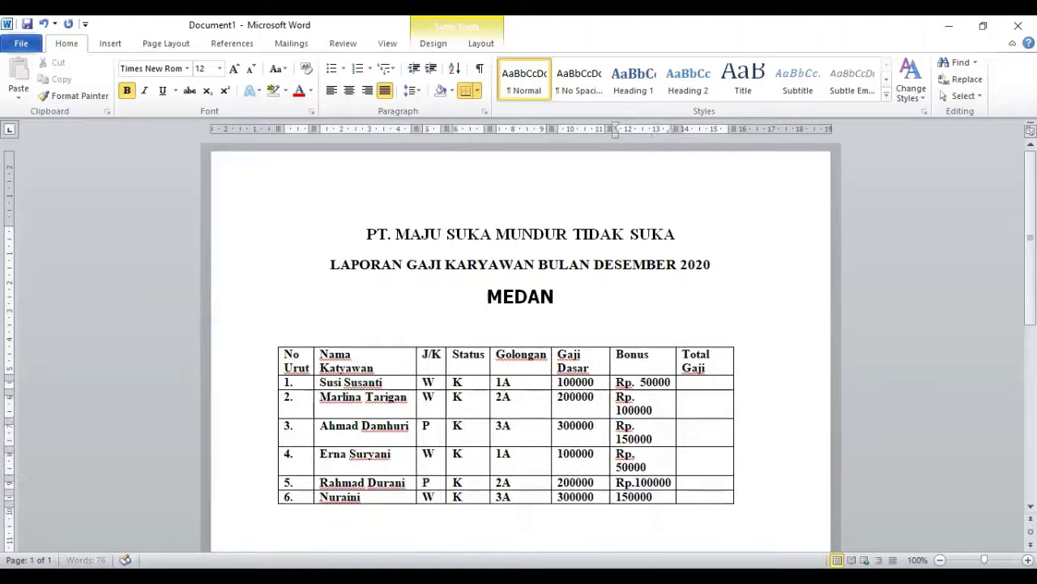
pyautogui.click(285, 538)
pyautogui.click(621, 517)
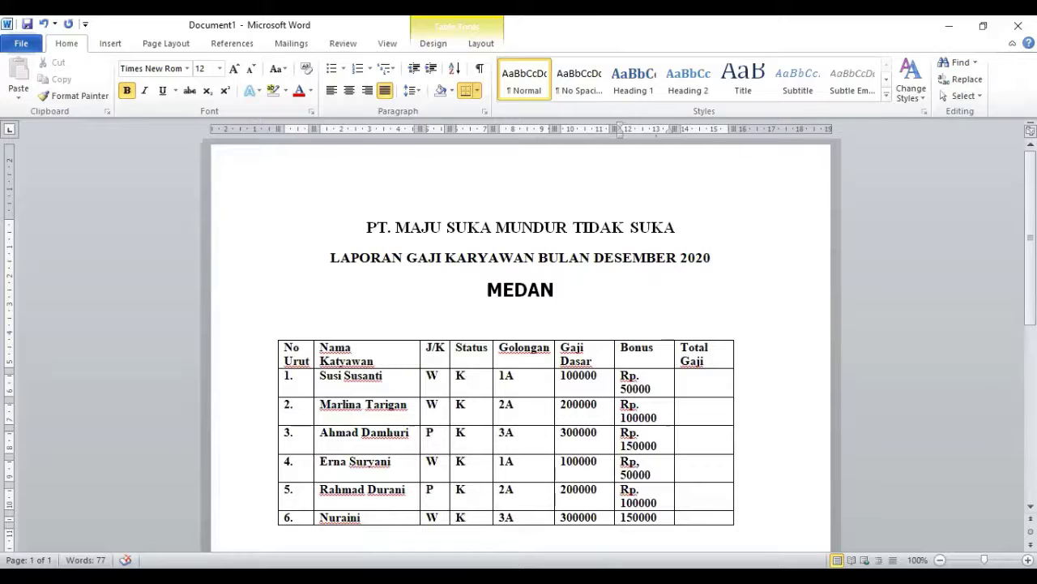
pyautogui.write('Rp.')
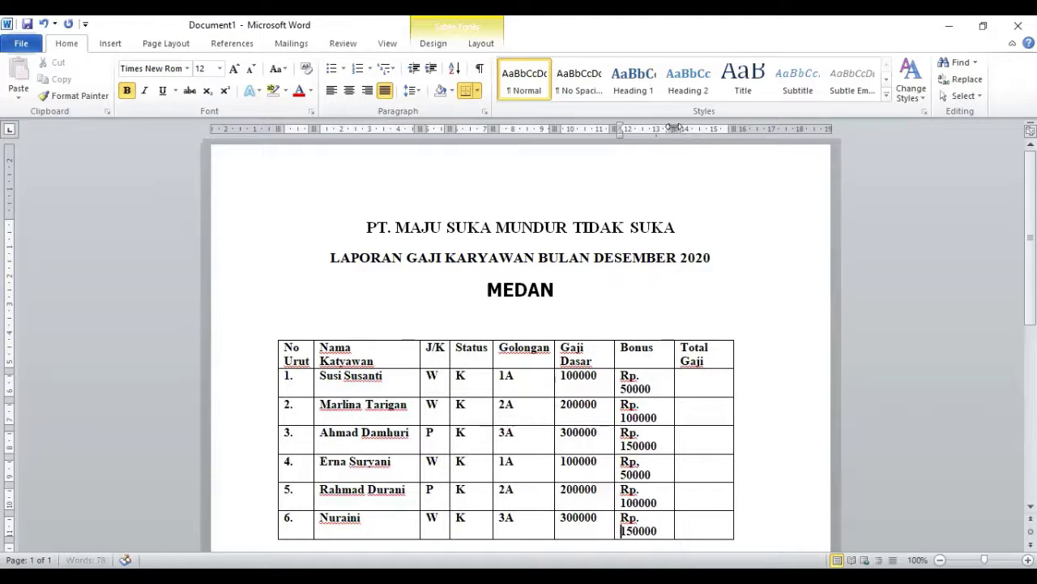
pyautogui.moveTo(673, 128); pyautogui.dragTo(693, 128)
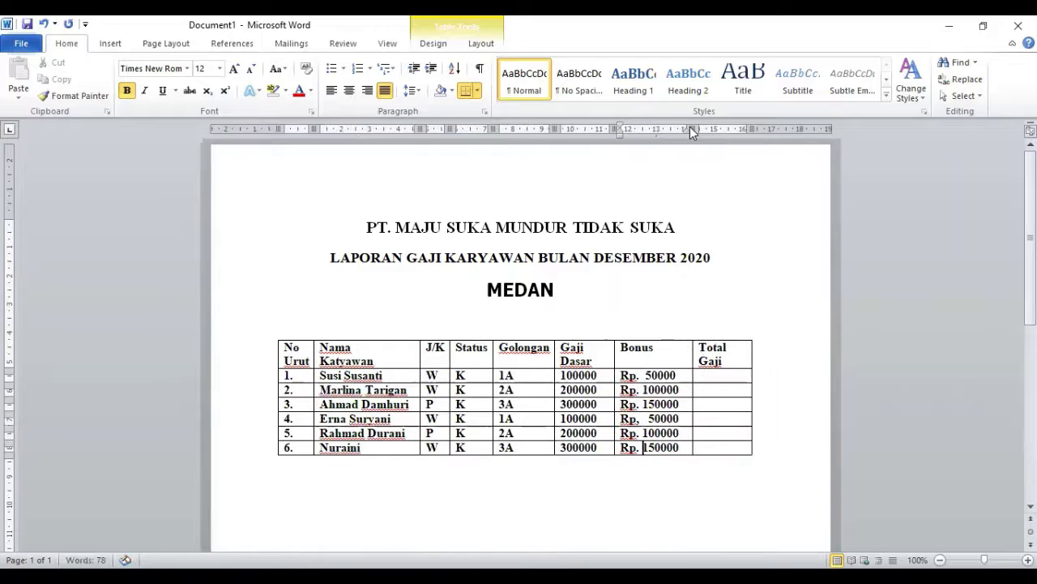
# Shorten the "Golongan" heading to "Gol" and narrow that column to fit it.
pyautogui.click(550, 348)
pyautogui.press('BackSpace')
pyautogui.press('BackSpace')
pyautogui.press('BackSpace')
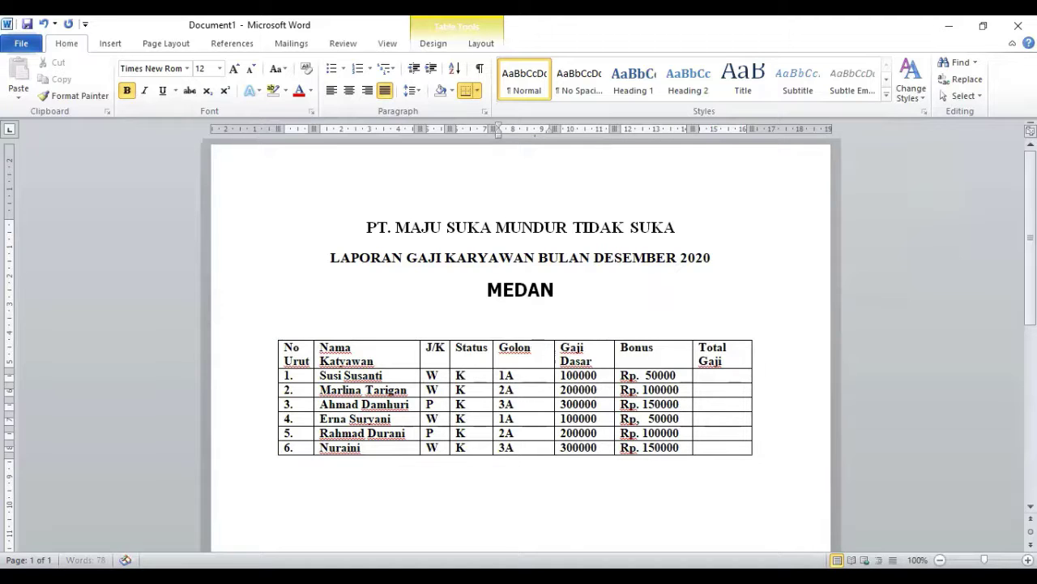
pyautogui.press('BackSpace')
pyautogui.press('BackSpace')
pyautogui.moveTo(558, 129); pyautogui.dragTo(529, 130)
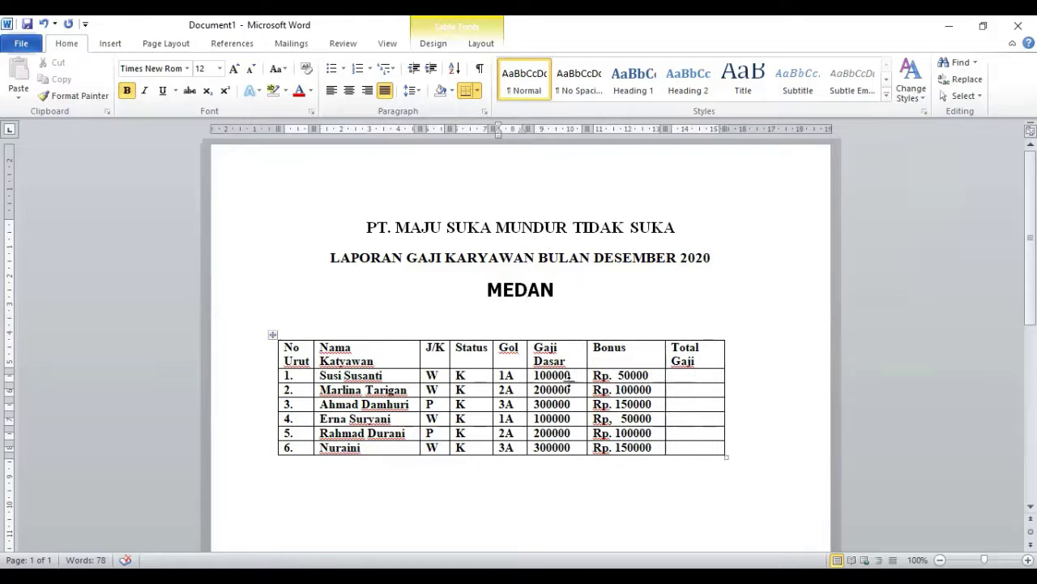
# Prefix all six Gaji Dasar amounts with "Rp." and widen the column so each amount fits on one line.
pyautogui.click(535, 376)
pyautogui.write('Rp.')
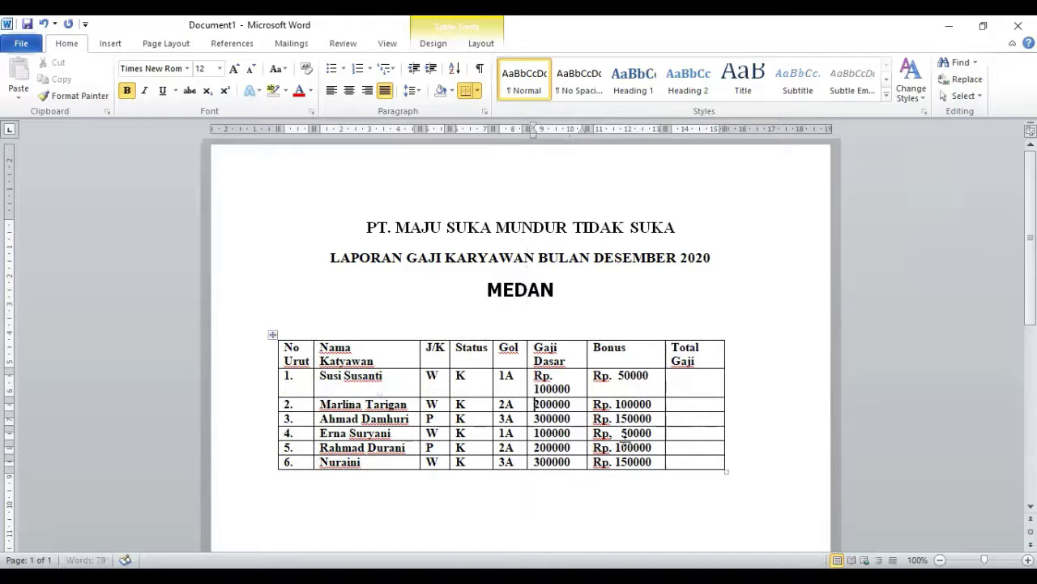
pyautogui.click(533, 403)
pyautogui.write('Rp.')
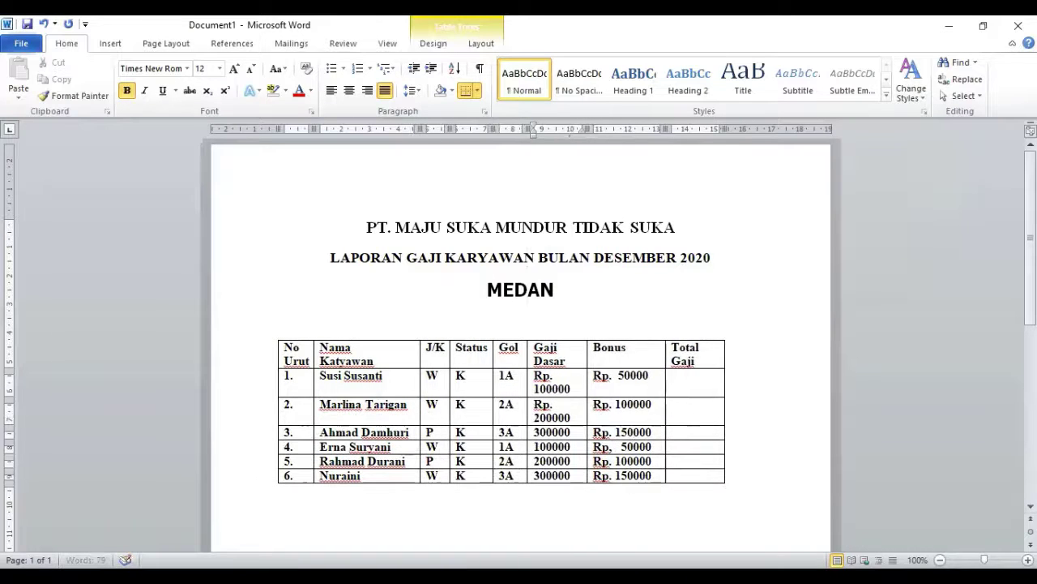
pyautogui.press('Down')
pyautogui.write('Rp.')
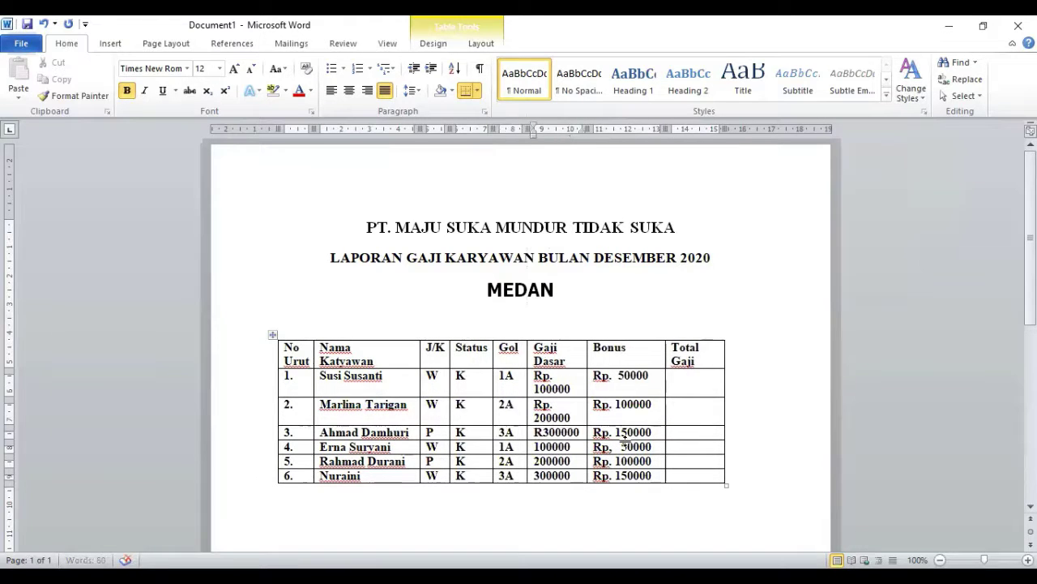
pyautogui.press('Down')
pyautogui.press('Right')
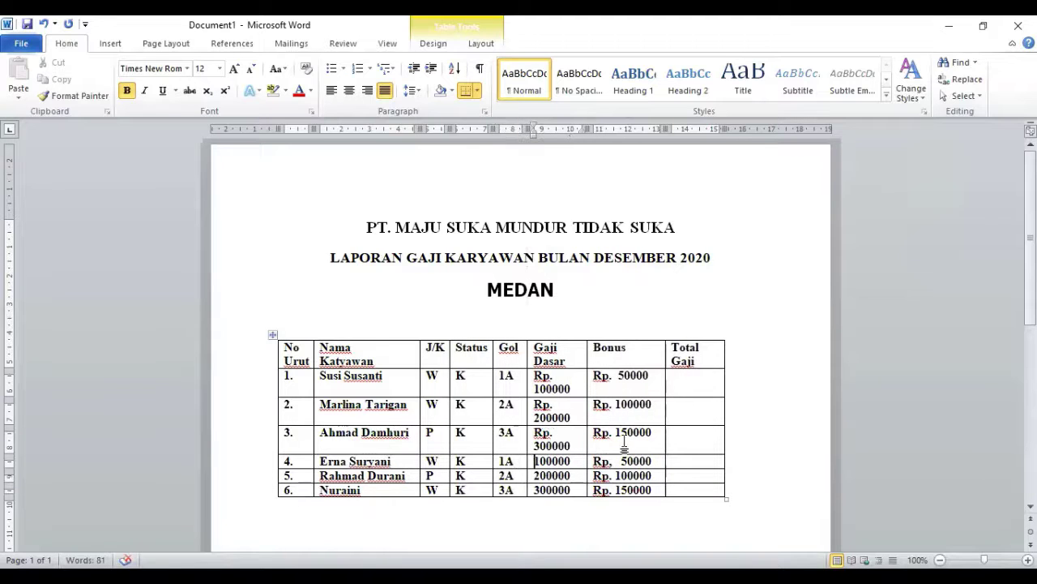
pyautogui.write('Rp.')
pyautogui.press('Down')
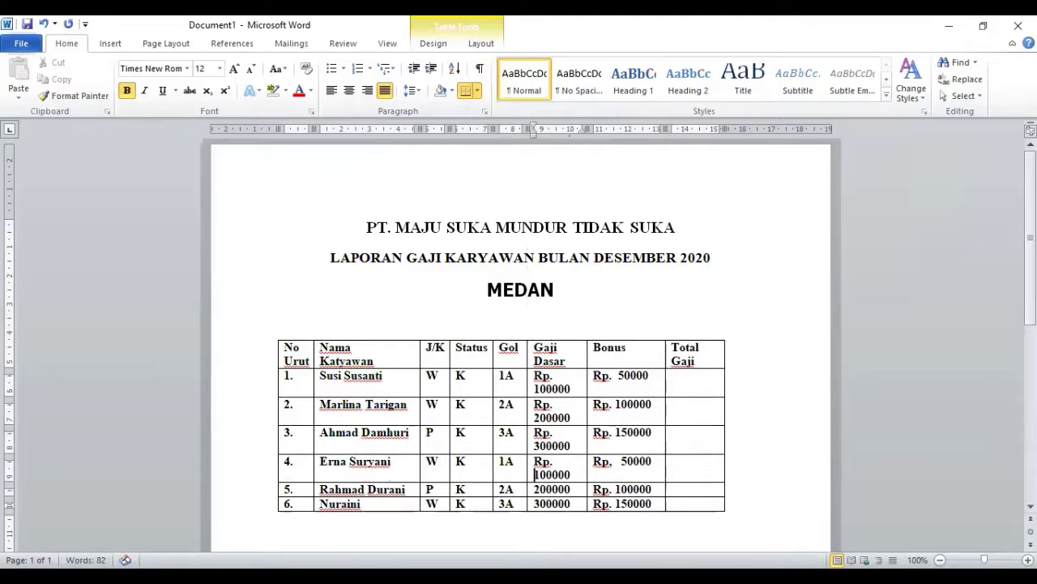
pyautogui.write('Rp.')
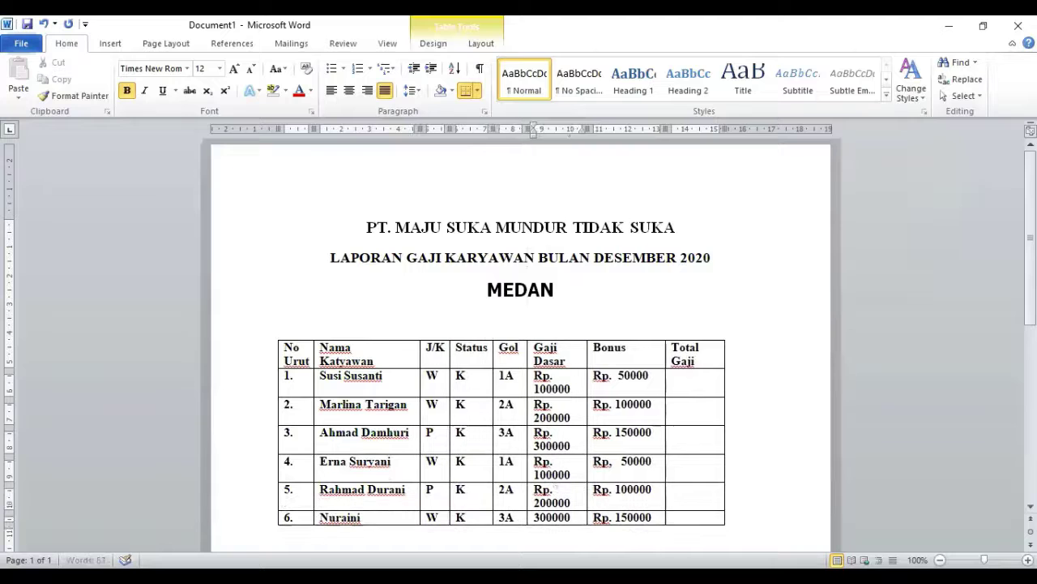
pyautogui.press('Right')
pyautogui.press('Right')
pyautogui.press('Right')
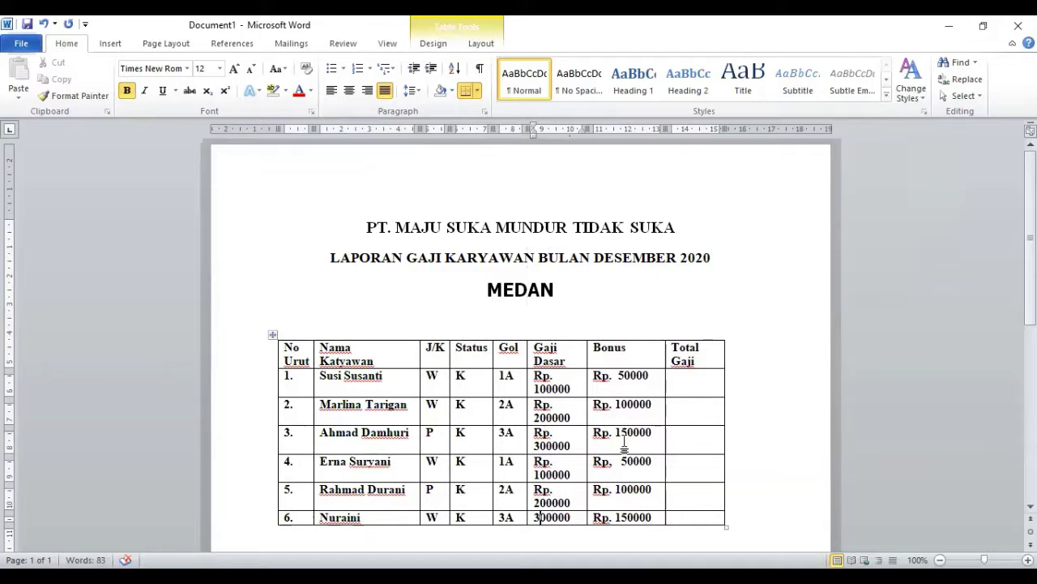
pyautogui.write('Rp.')
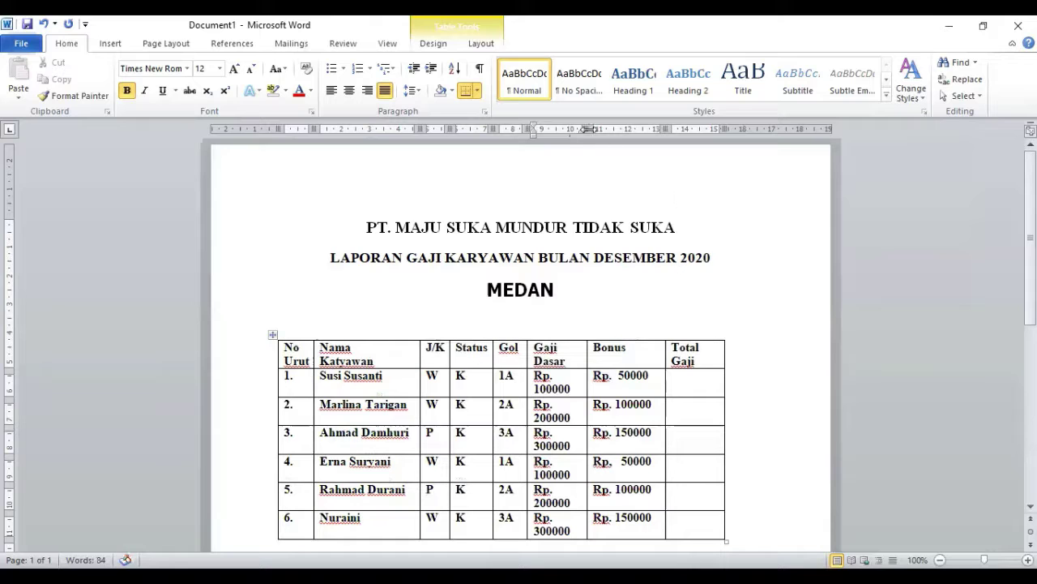
pyautogui.moveTo(592, 130); pyautogui.dragTo(608, 133)
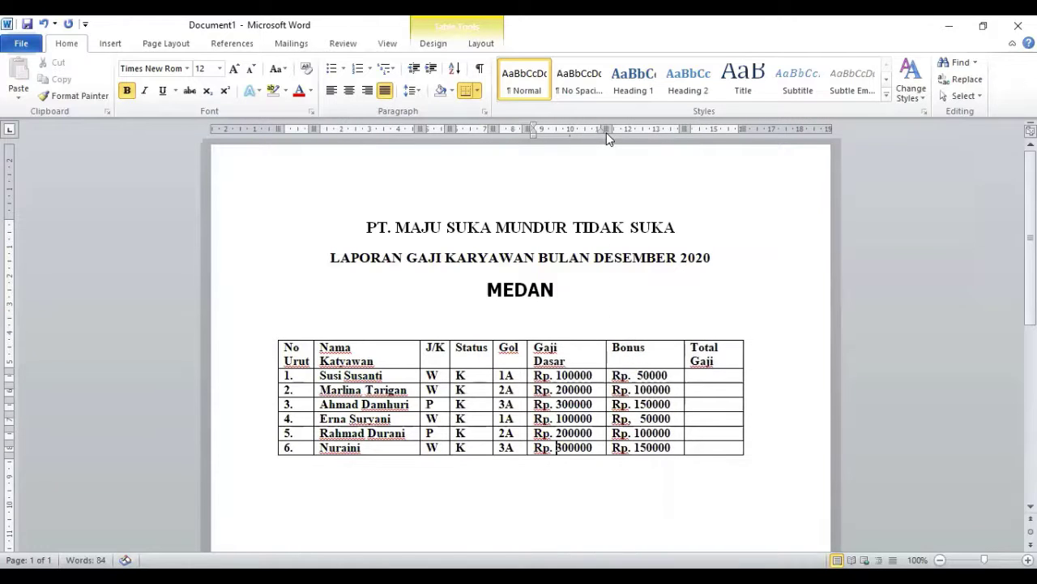
# Enter a dash in the Total Gaji column for all six employees.
pyautogui.click(709, 373)
pyautogui.write('-')
pyautogui.press('Down')
pyautogui.write('-')
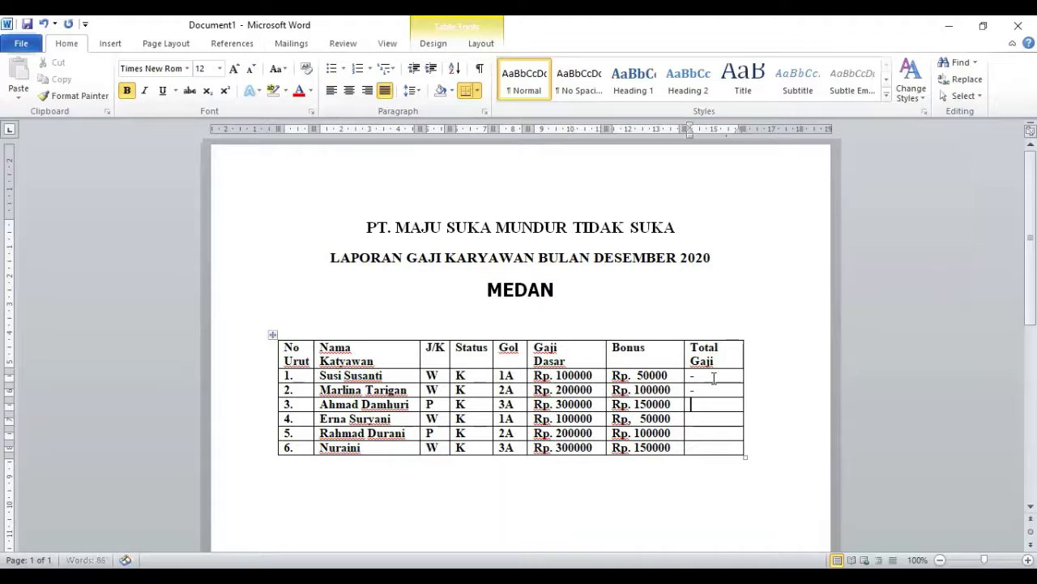
pyautogui.press('Down')
pyautogui.write('-')
pyautogui.press('Down')
pyautogui.write('-')
pyautogui.press('Down')
pyautogui.write('-')
pyautogui.press('Down')
pyautogui.write('-')
# Remove the bold formatting from the six employee rows, leaving the table's header row bold.
pyautogui.moveTo(286, 375); pyautogui.dragTo(710, 452)
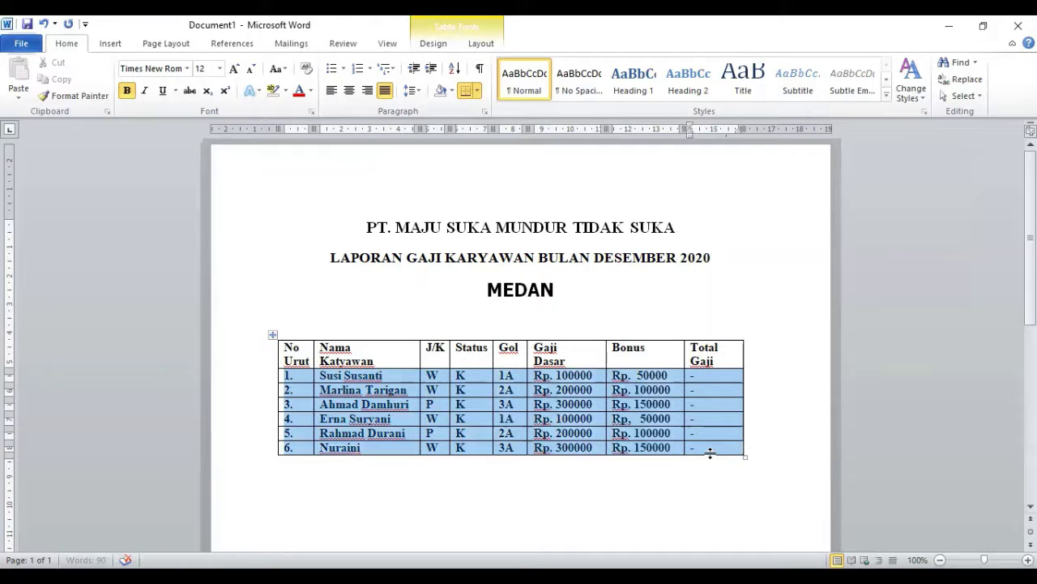
pyautogui.click(131, 92)
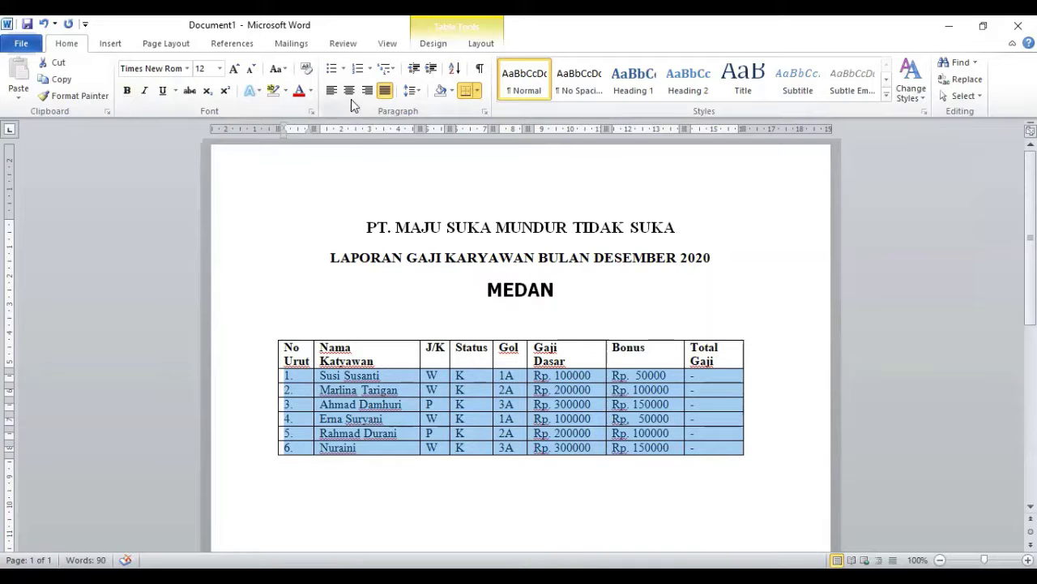
pyautogui.click(306, 378)
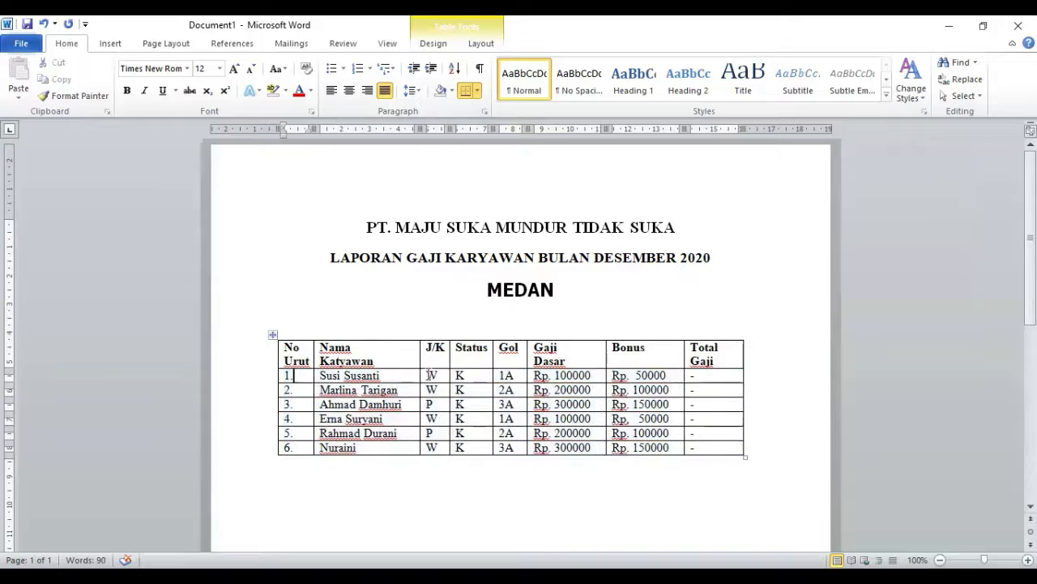
pyautogui.moveTo(427, 375); pyautogui.dragTo(619, 422)
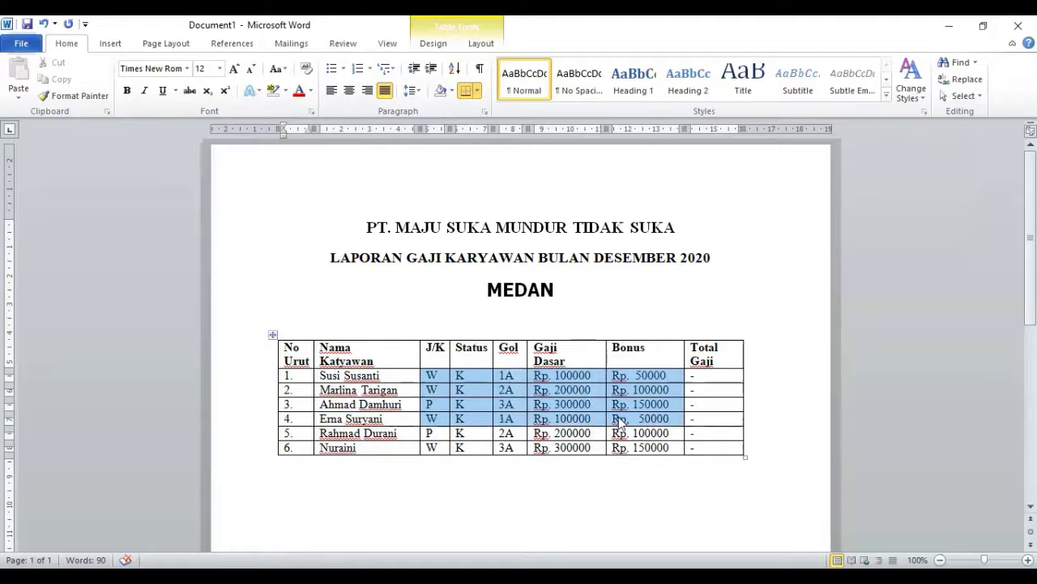
pyautogui.click(619, 421)
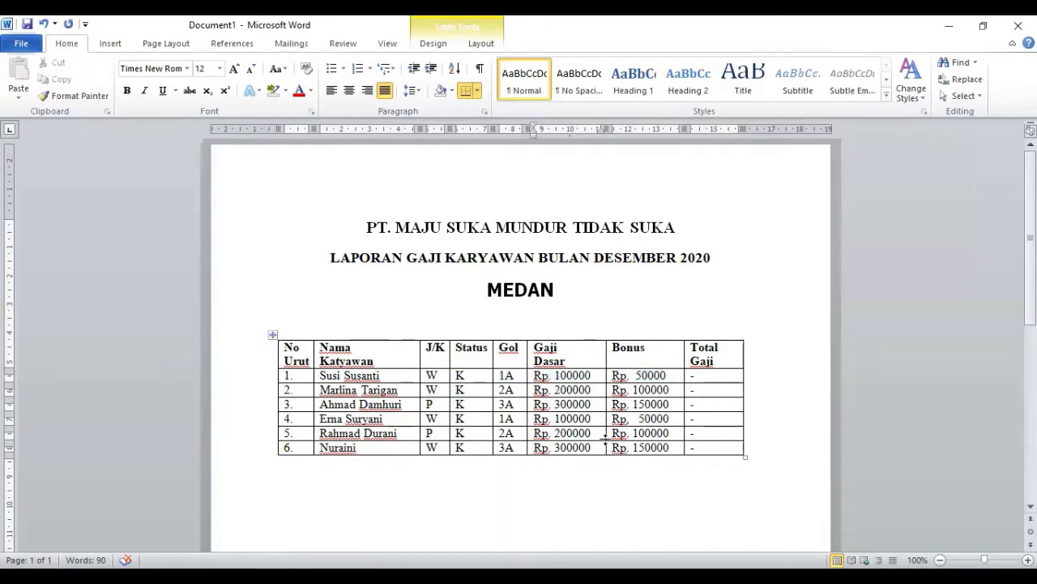
# Add the signature title "Direktur Utama" a few blank lines below the table.
pyautogui.click(765, 458)
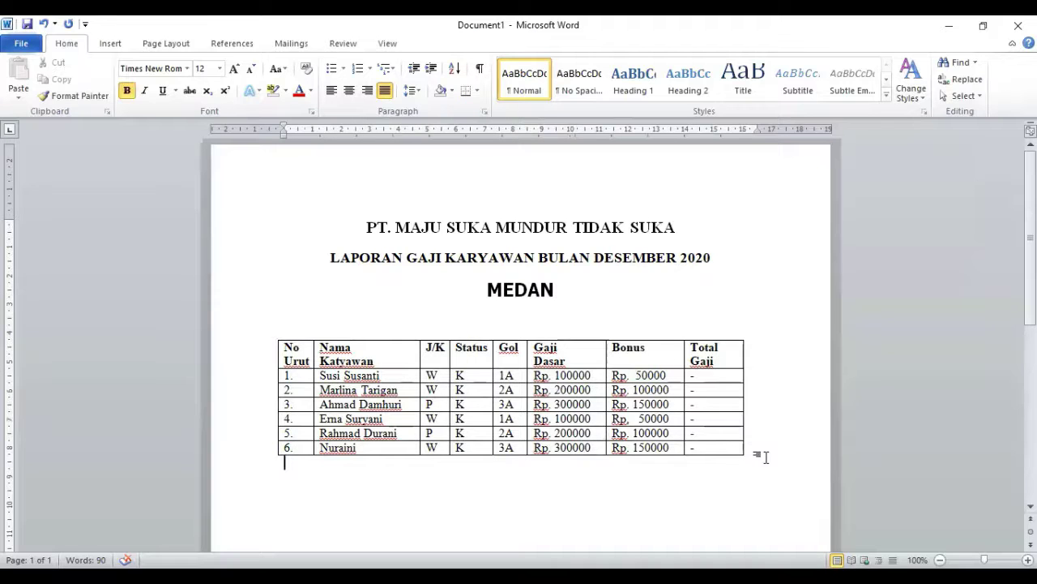
pyautogui.press('Return')
pyautogui.press('Return')
pyautogui.write('Dirut Ma')
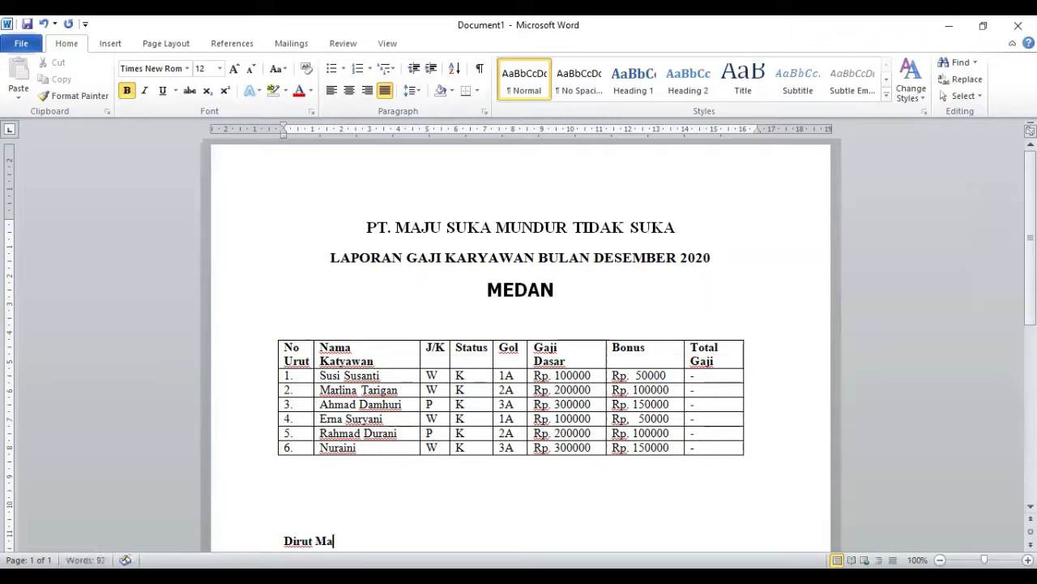
pyautogui.press('BackSpace')
pyautogui.press('BackSpace')
pyautogui.press('BackSpace')
pyautogui.press('Return')
pyautogui.press('Return')
pyautogui.press('Return')
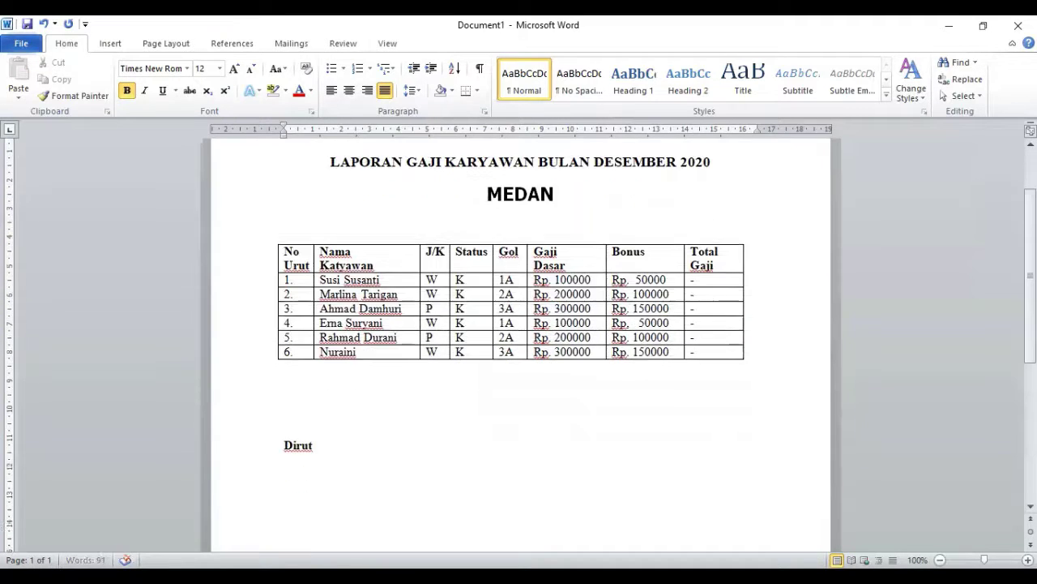
pyautogui.press('BackSpace')
pyautogui.press('BackSpace')
pyautogui.press('BackSpace')
pyautogui.press('BackSpace')
pyautogui.press('BackSpace')
pyautogui.write('rektur Utama')
pyautogui.press('Return')
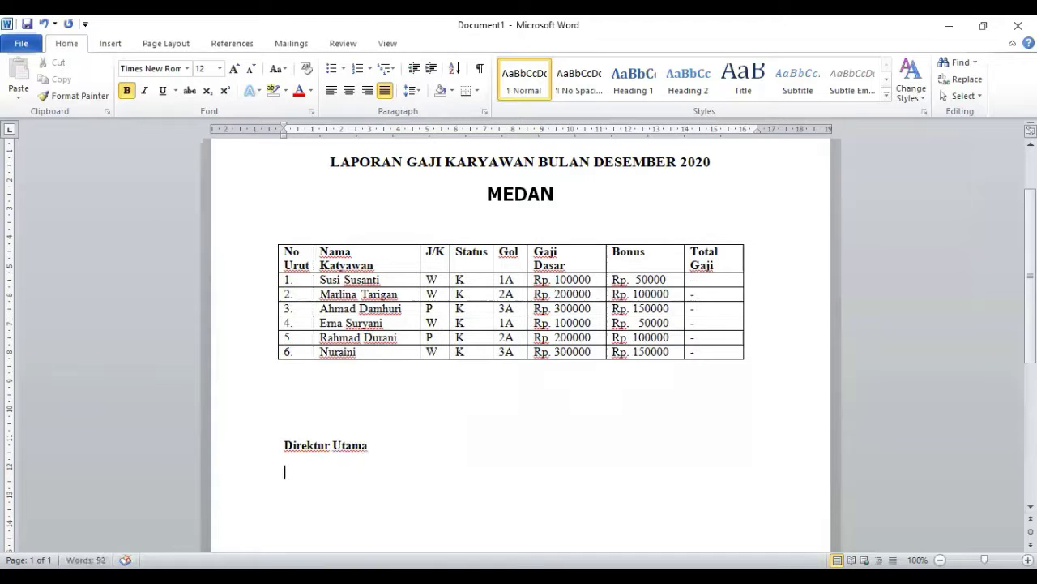
# Enter the director's name with the degree "MSc" below the signature title, leaving blank space for a signature.
pyautogui.press('Return')
pyautogui.write('Suminem, Ms')
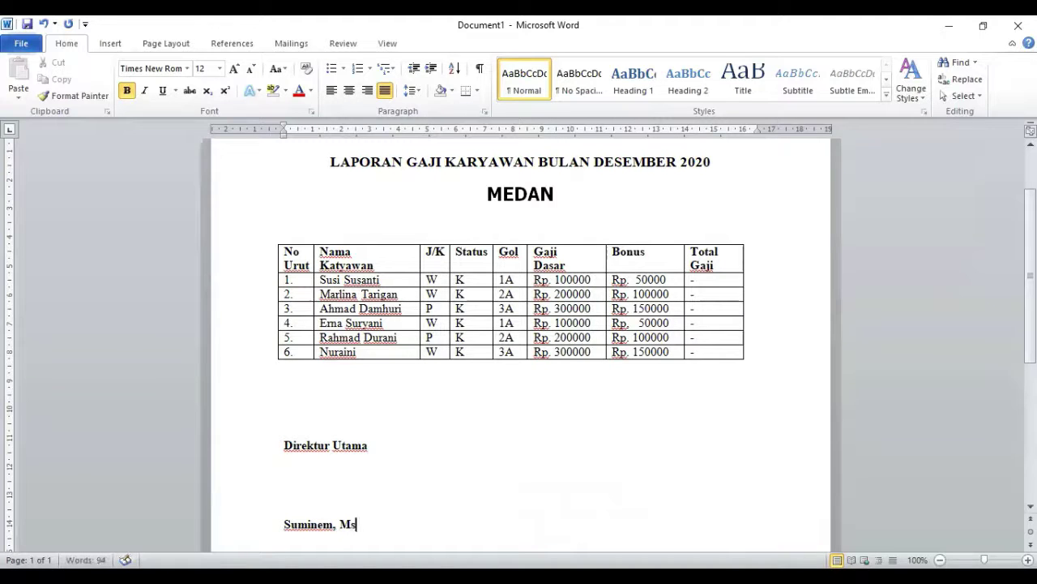
pyautogui.press('BackSpace')
pyautogui.write('SC')
pyautogui.press('BackSpace')
pyautogui.write('c')
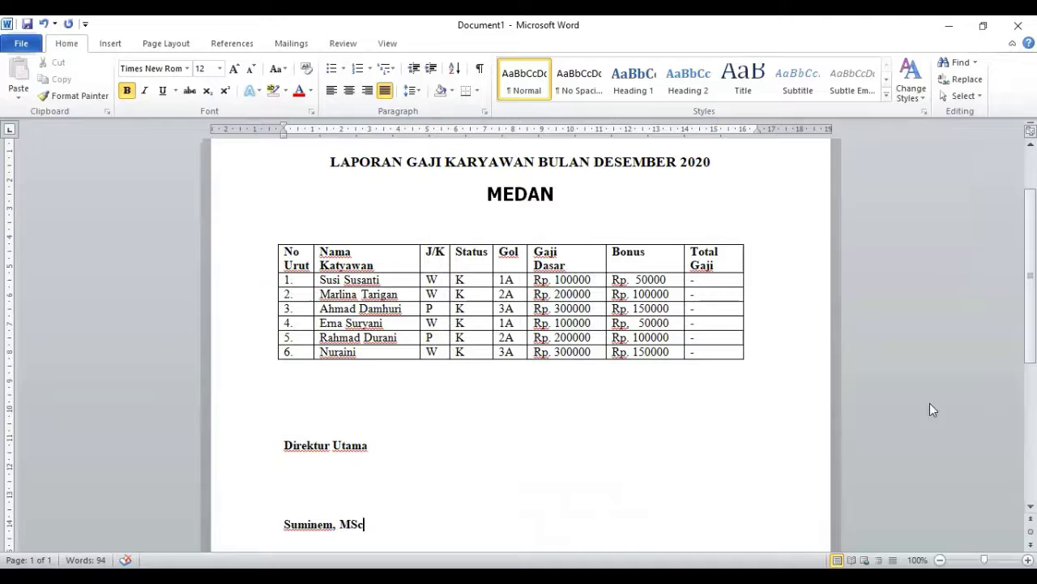
# Save the document as "pembuatan tabel" on New Volume (D:).
pyautogui.click(24, 47)
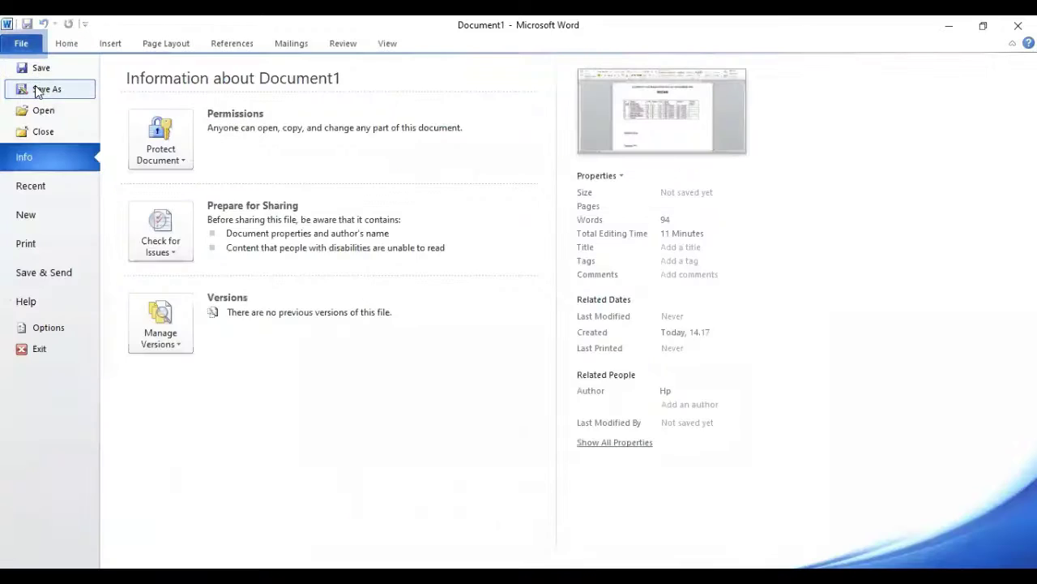
pyautogui.click(36, 86)
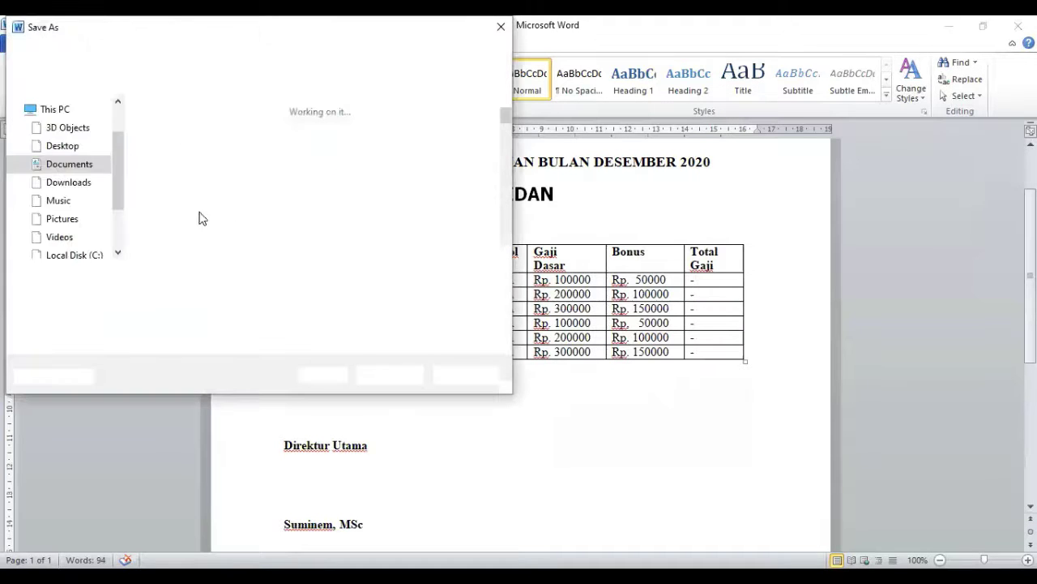
pyautogui.moveTo(118, 196); pyautogui.dragTo(120, 254)
pyautogui.click(87, 197)
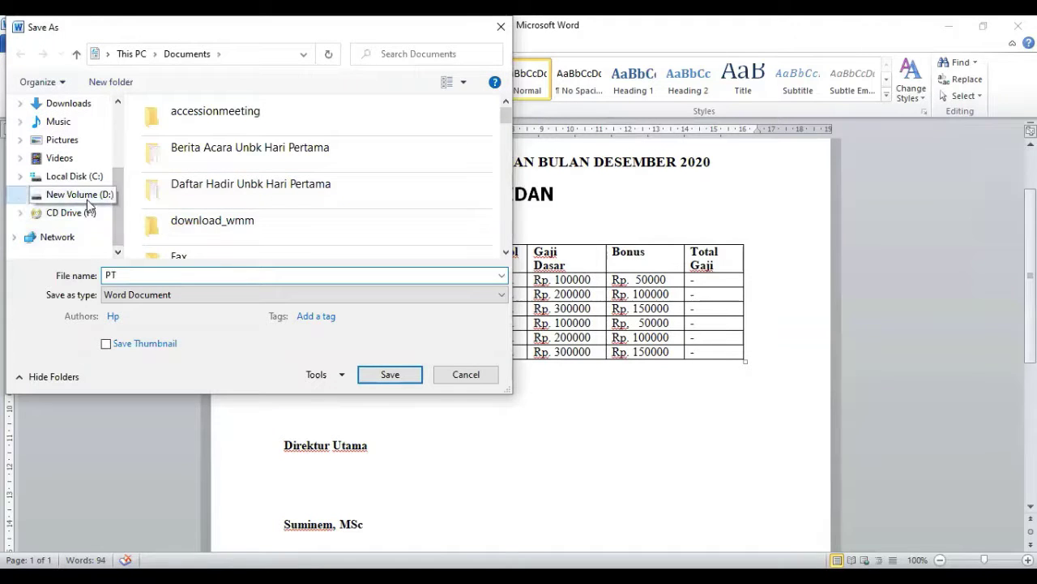
pyautogui.doubleClick(127, 278)
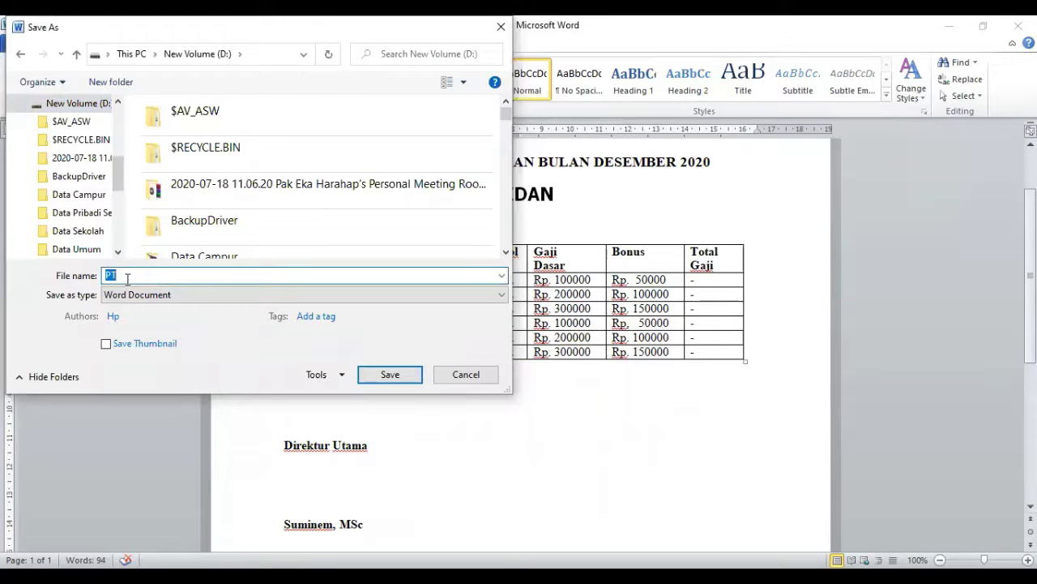
pyautogui.write('pembuatan tabel')
pyautogui.click(373, 372)
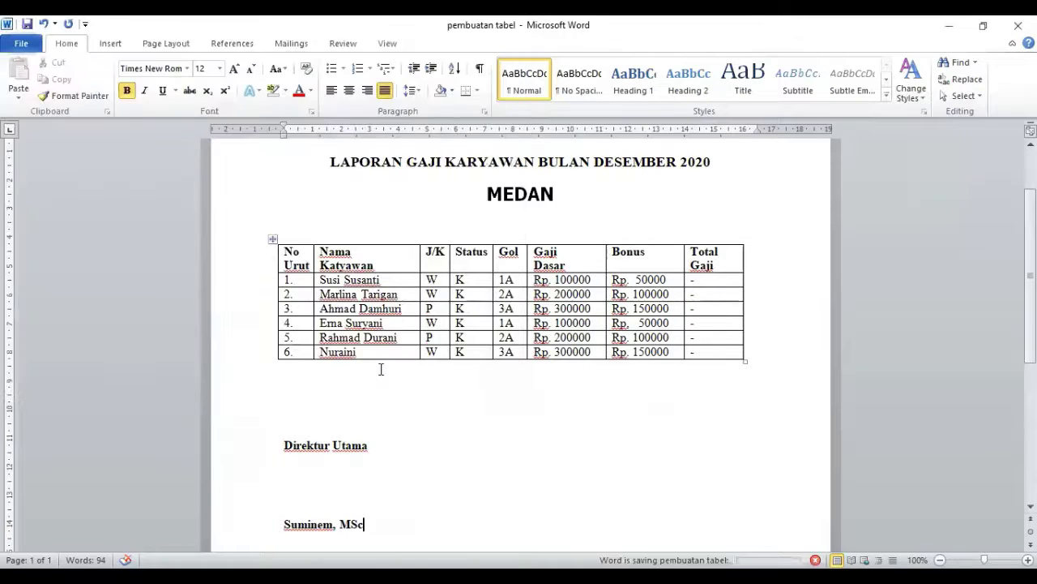
# Try inserting an empty row below row 5 of the table, and take it out again.
pyautogui.click(579, 348)
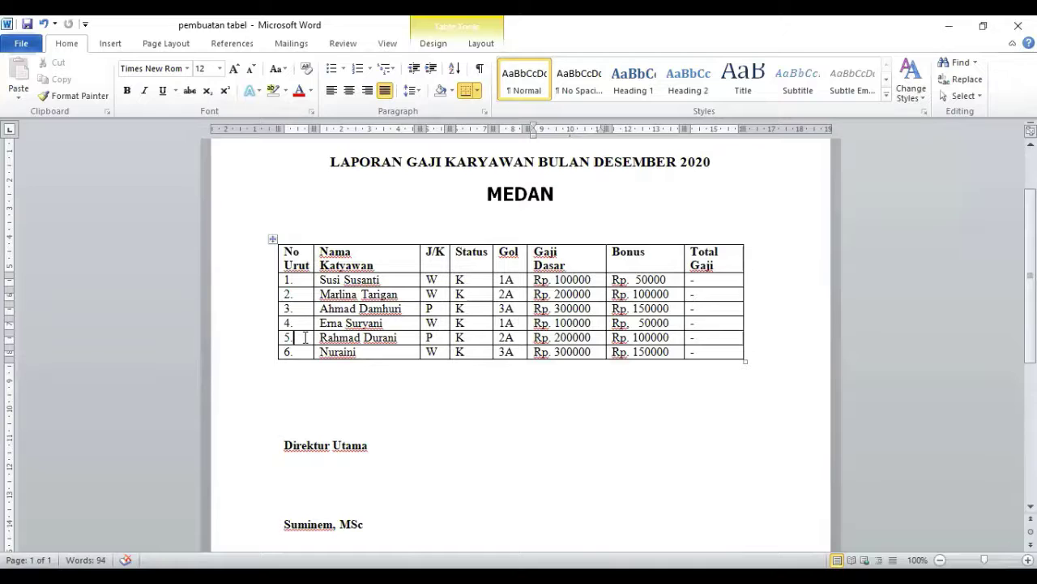
pyautogui.click(305, 337)
pyautogui.rightClick(301, 350)
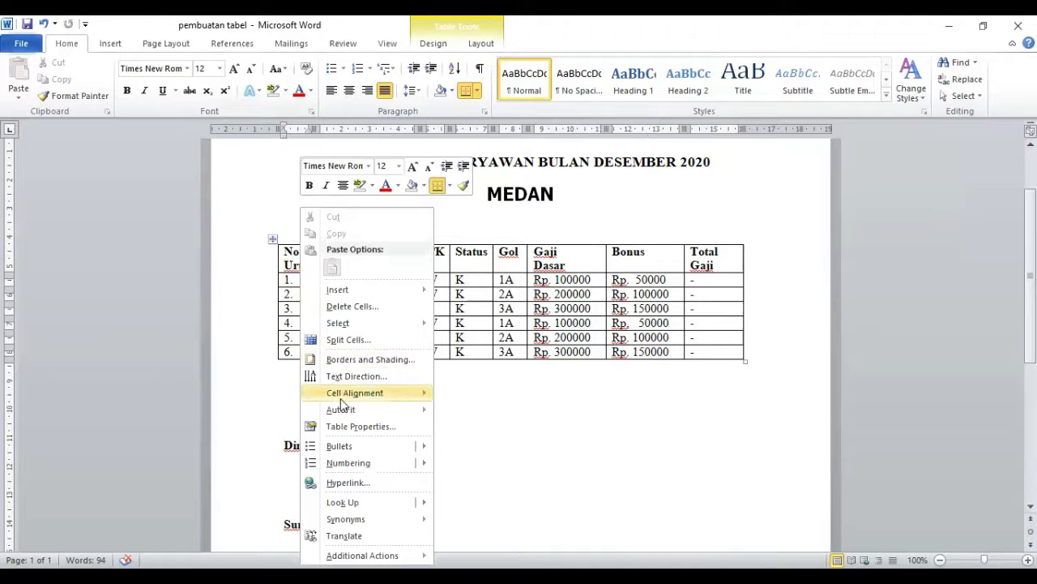
pyautogui.moveTo(383, 296)
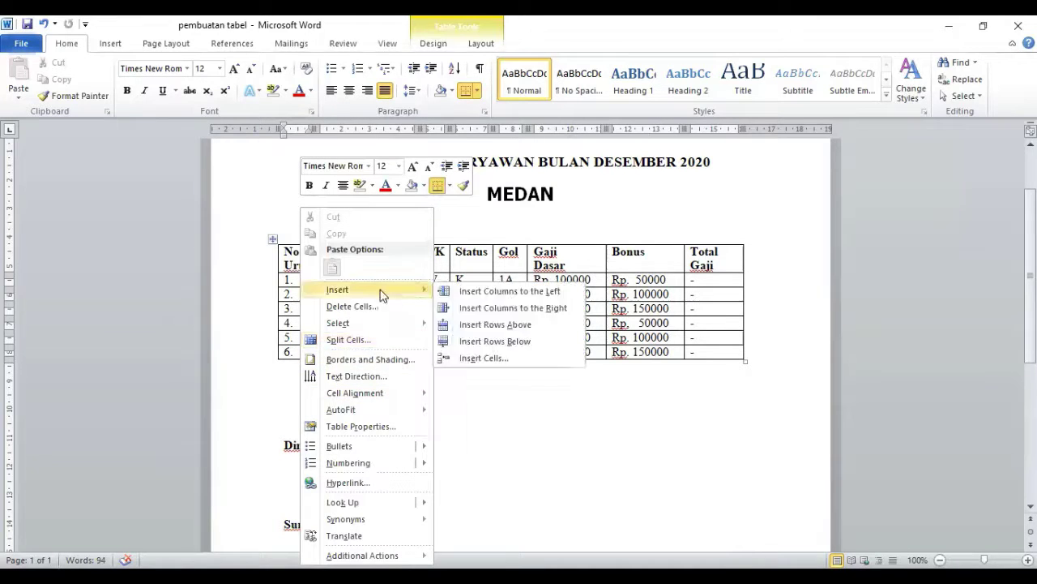
pyautogui.click(495, 341)
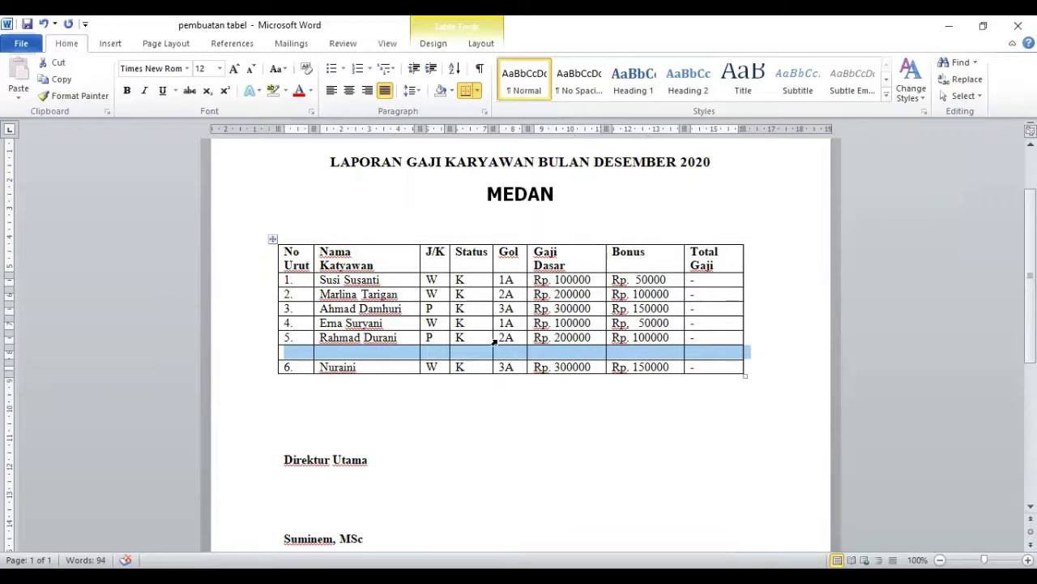
pyautogui.press('BackSpace')
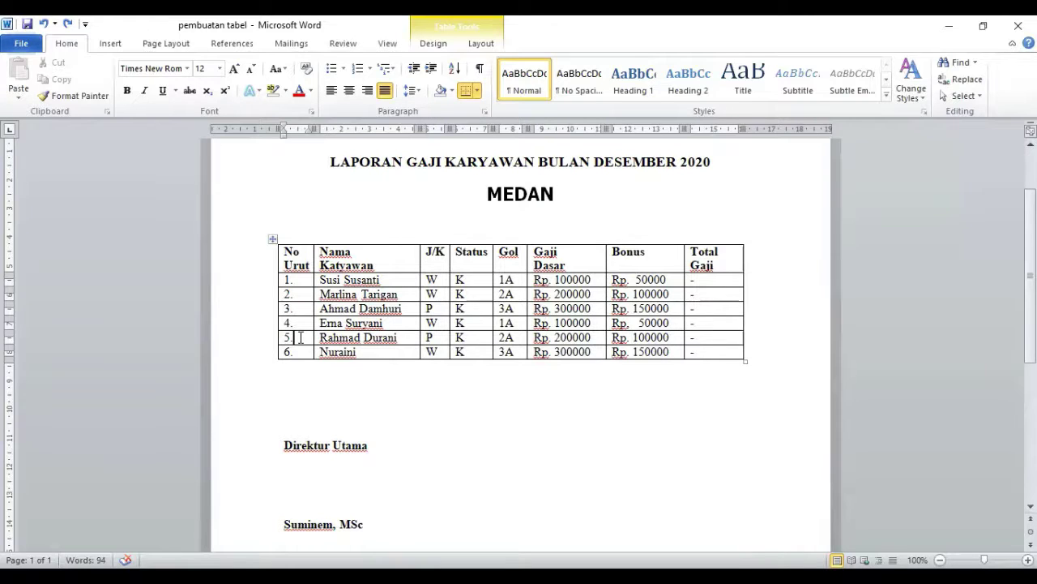
# Try inserting an empty row above row 5 of the table, and undo the insertion.
pyautogui.rightClick(301, 338)
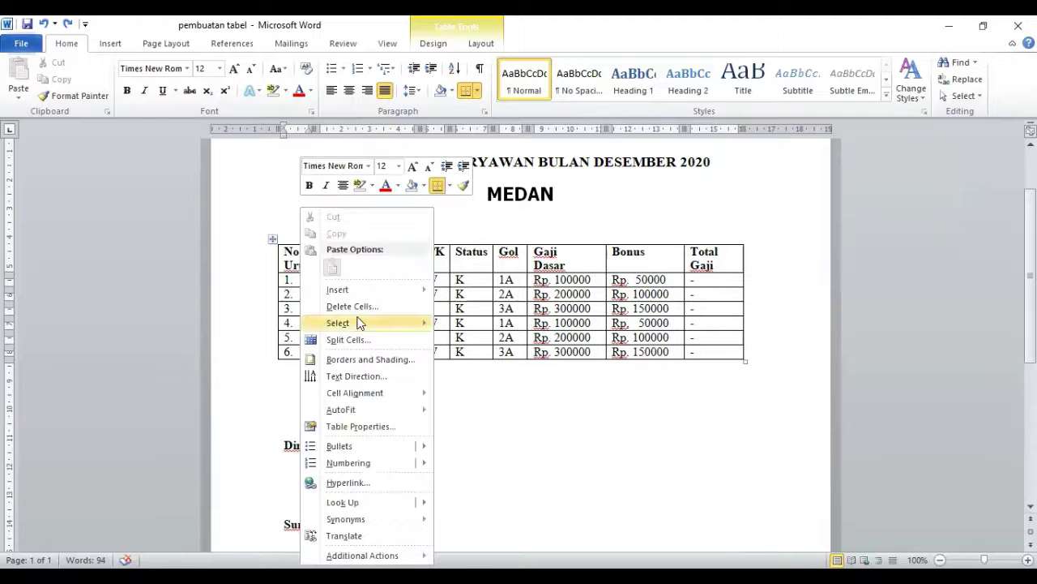
pyautogui.moveTo(366, 294)
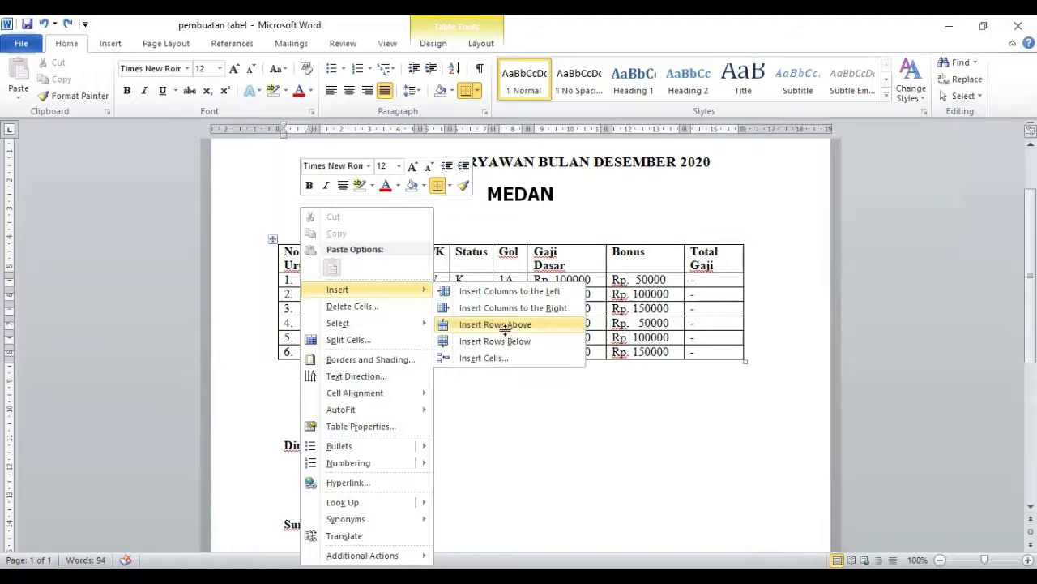
pyautogui.click(505, 328)
pyautogui.click(297, 338)
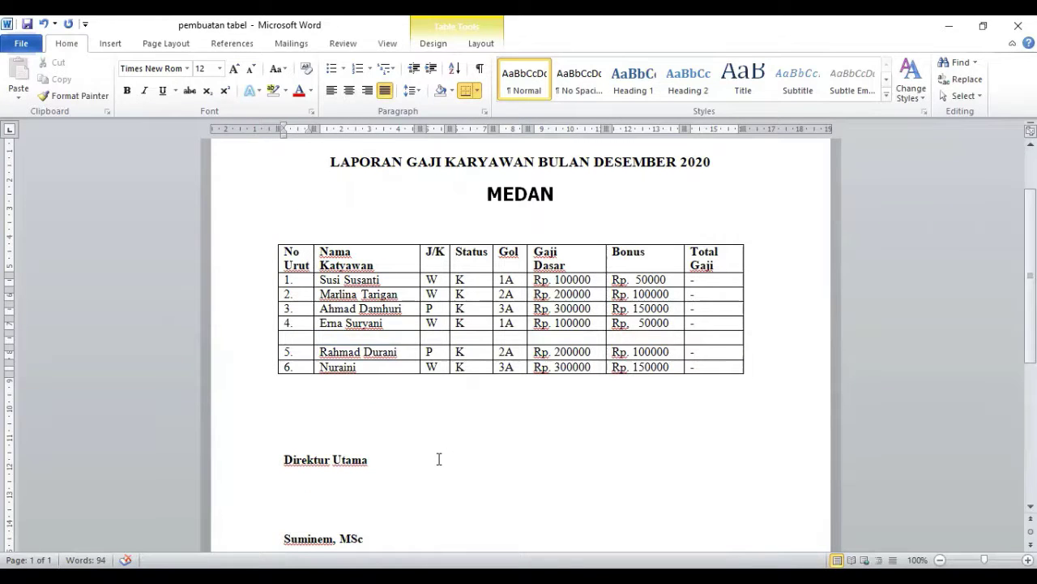
pyautogui.hotkey('ctrl', 'z')
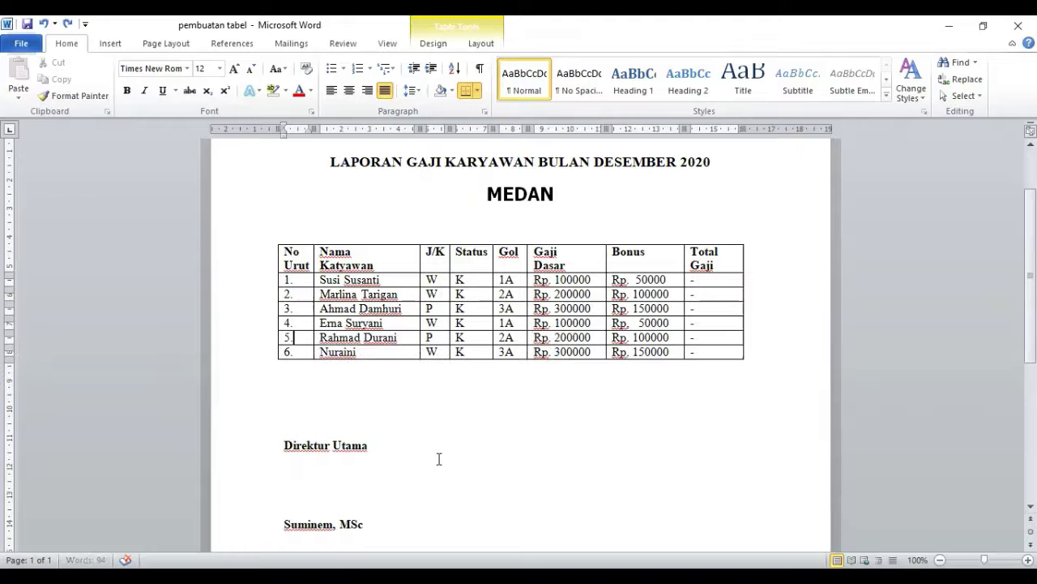
# Insert a row below row 4, number it 5, and renumber the row beneath it as "6.".
pyautogui.rightClick(303, 322)
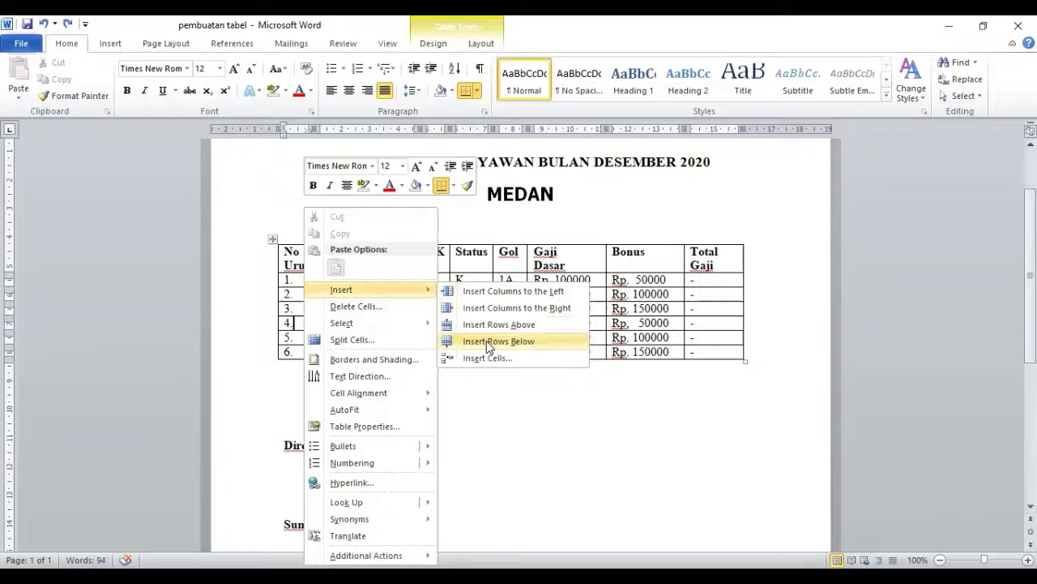
pyautogui.click(488, 341)
pyautogui.click(305, 337)
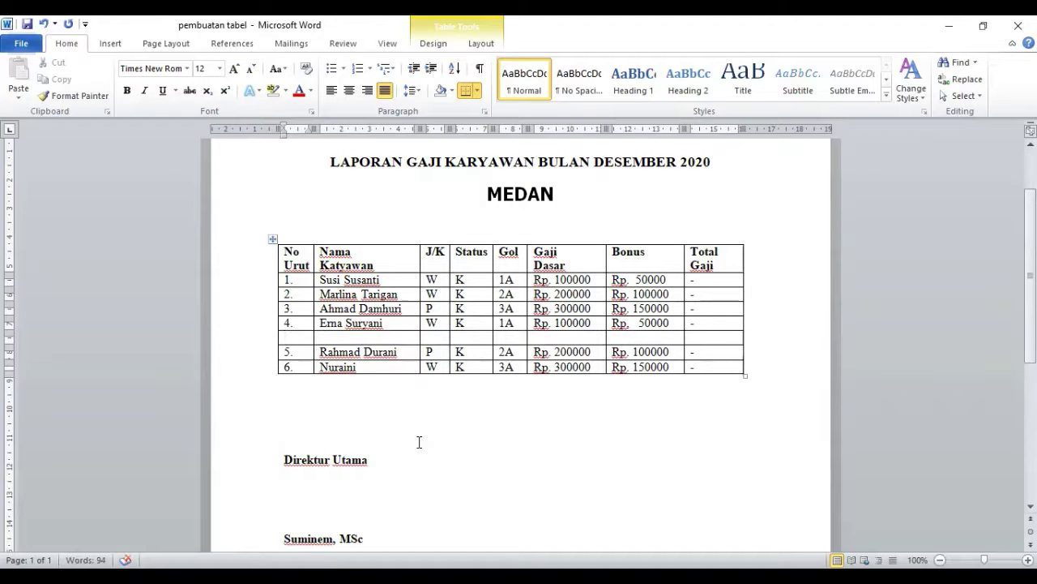
pyautogui.write('5')
pyautogui.click(292, 352)
pyautogui.press('BackSpace')
pyautogui.press('BackSpace')
pyautogui.write('6.')
# Fill in the new row 5 with the employee's full name, J/K W, Status B and Gol 2A.
pyautogui.click(321, 337)
pyautogui.write('Cici')
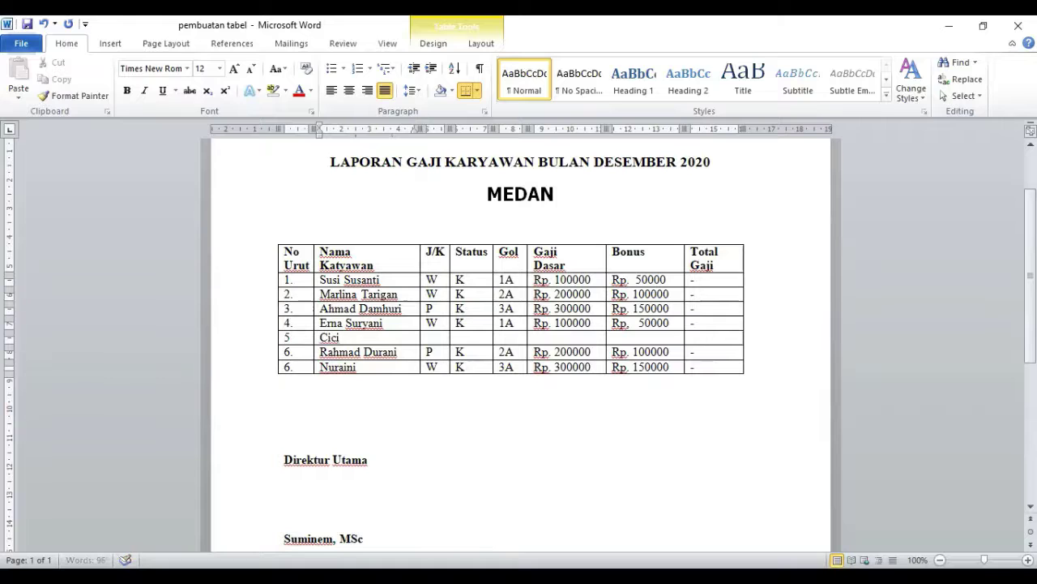
pyautogui.write(' Susanti')
pyautogui.click(433, 337)
pyautogui.write('W')
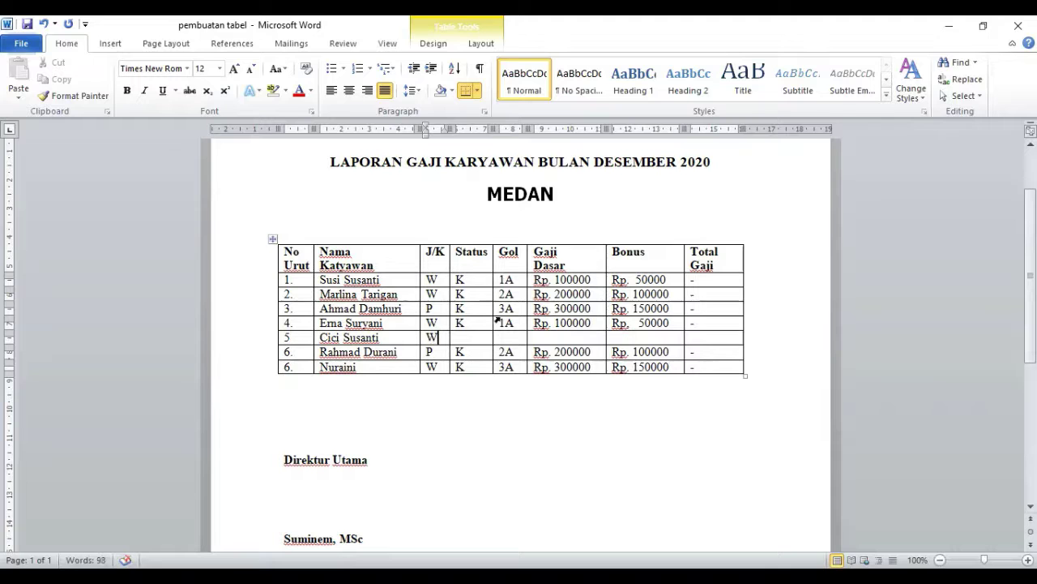
pyautogui.click(472, 338)
pyautogui.write('B')
pyautogui.click(509, 338)
pyautogui.write('21')
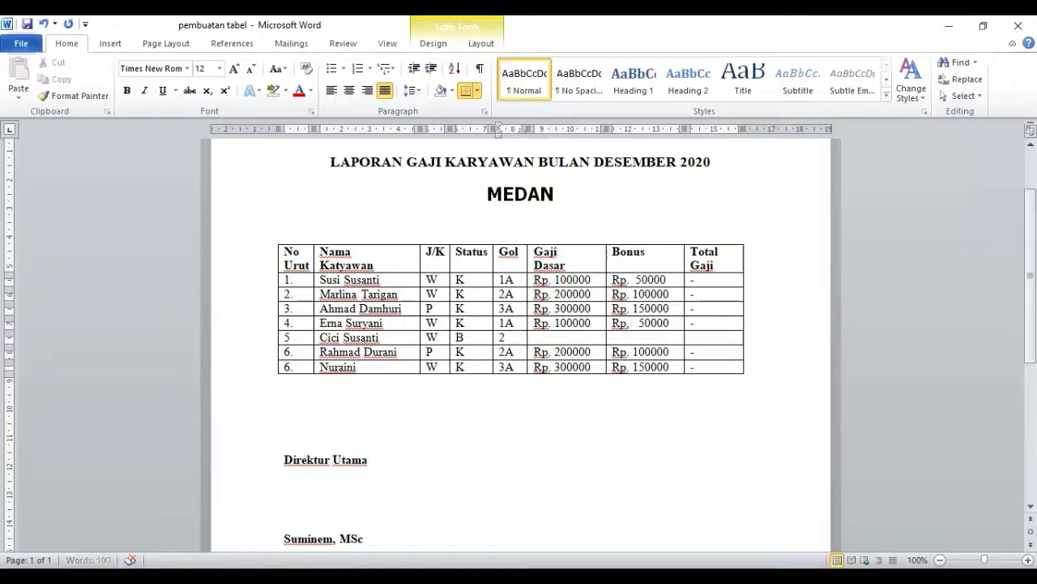
pyautogui.press('BackSpace')
pyautogui.write('A')
# Complete row 5 with Gaji Dasar "Rp. 200000", Bonus "Rp. 100000" and a dash for Total Gaji.
pyautogui.click(542, 337)
pyautogui.write('Rp. 200000')
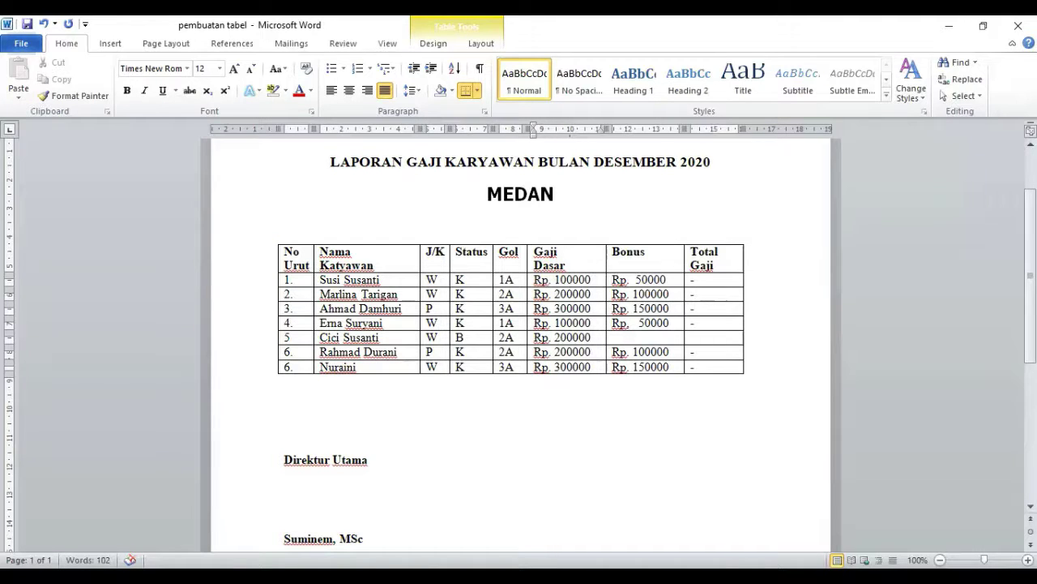
pyautogui.click(613, 335)
pyautogui.write('Rp. 100000')
pyautogui.click(700, 341)
pyautogui.write('-')
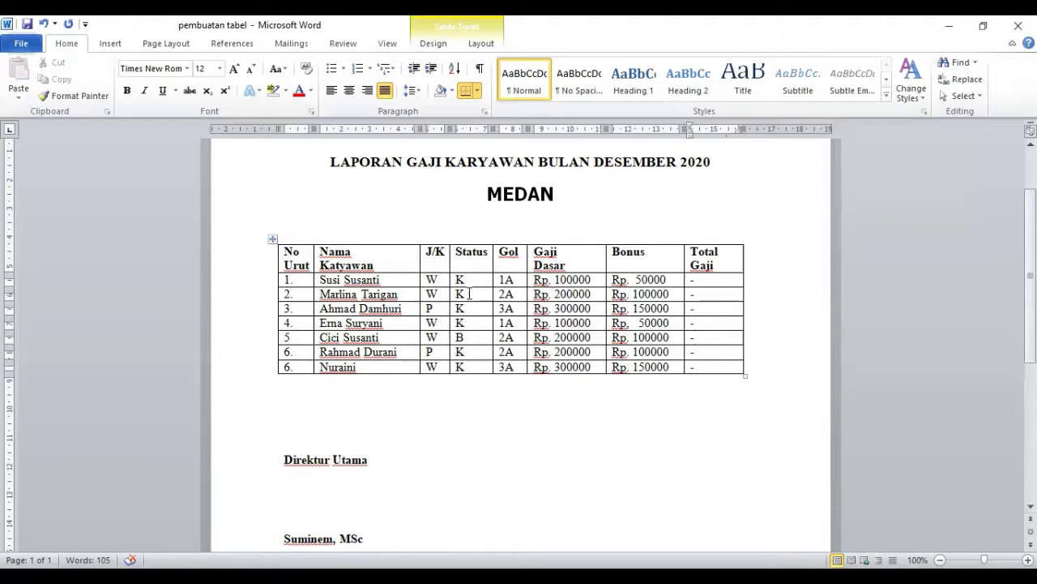
# Insert an empty column to the right of the J/K column.
pyautogui.click(438, 280)
pyautogui.rightClick(444, 280)
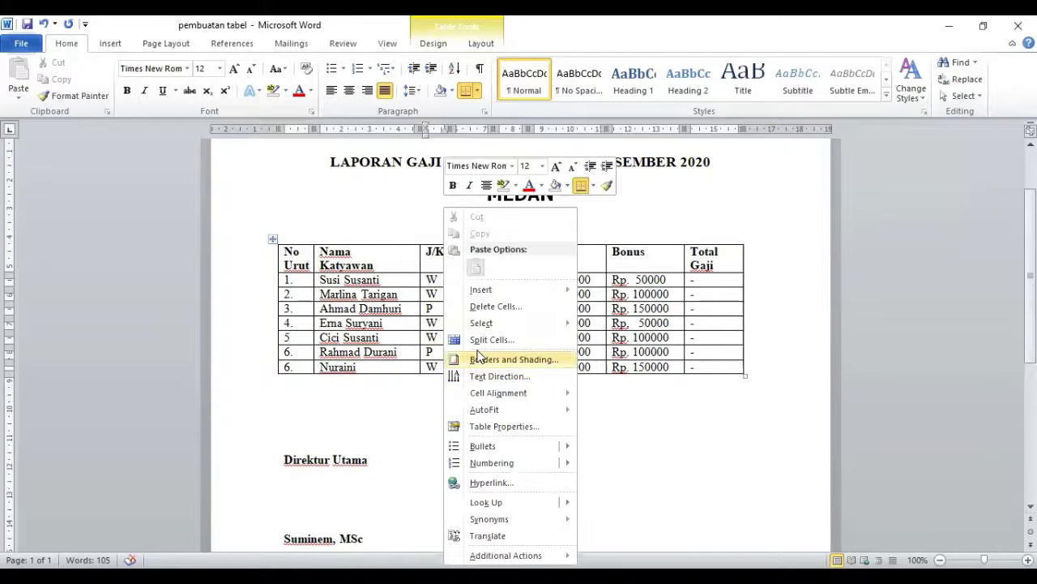
pyautogui.moveTo(495, 292)
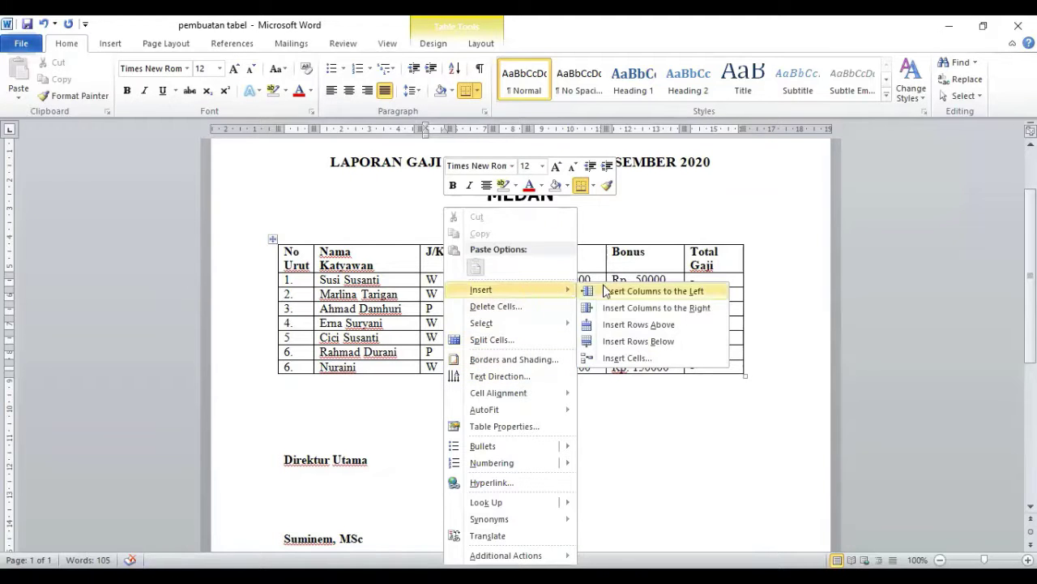
pyautogui.click(647, 308)
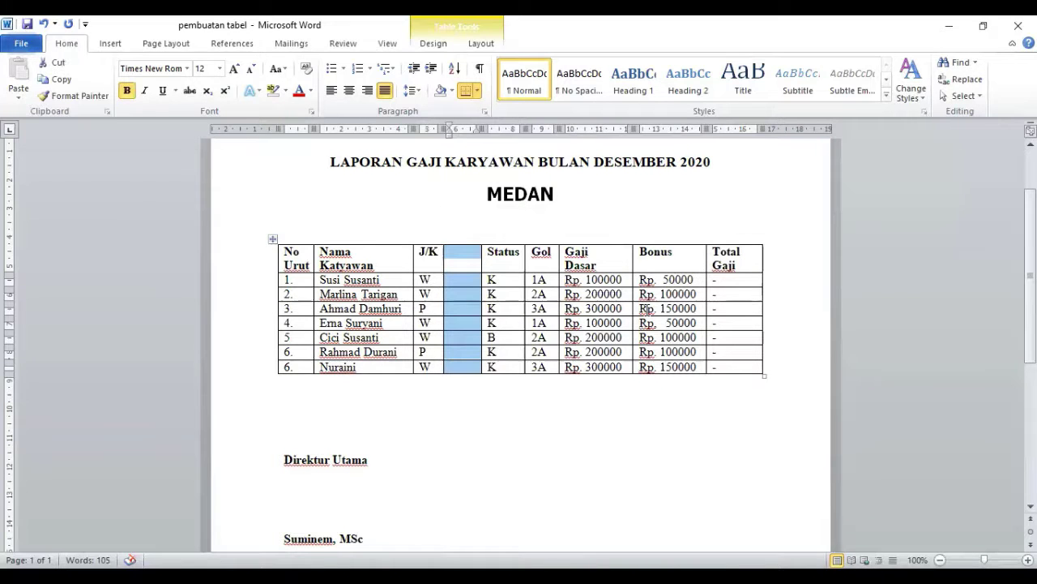
# Delete the empty column after J/K and insert an empty column to the left of the J/K column instead.
pyautogui.press('BackSpace')
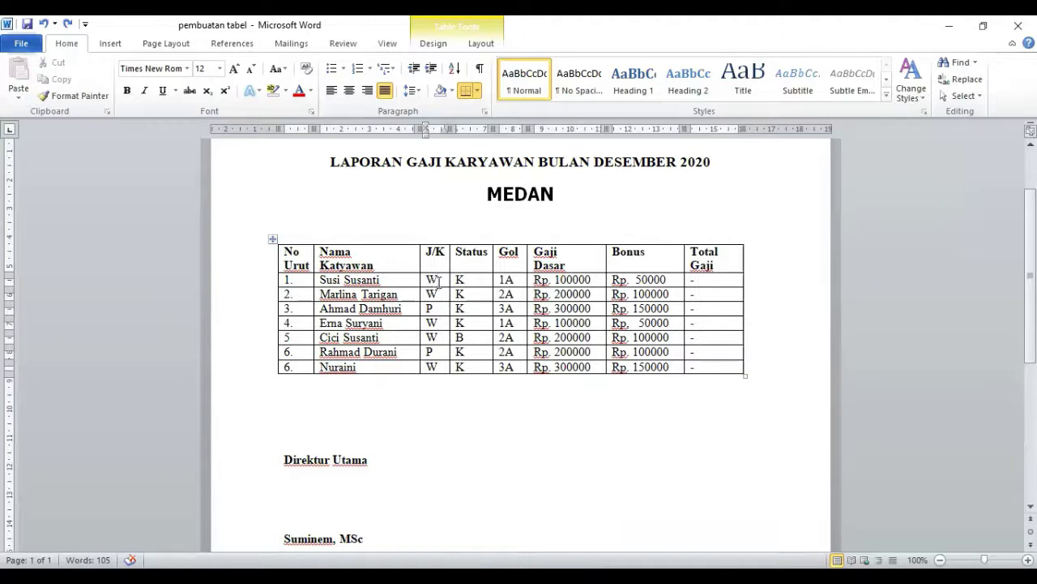
pyautogui.rightClick(436, 279)
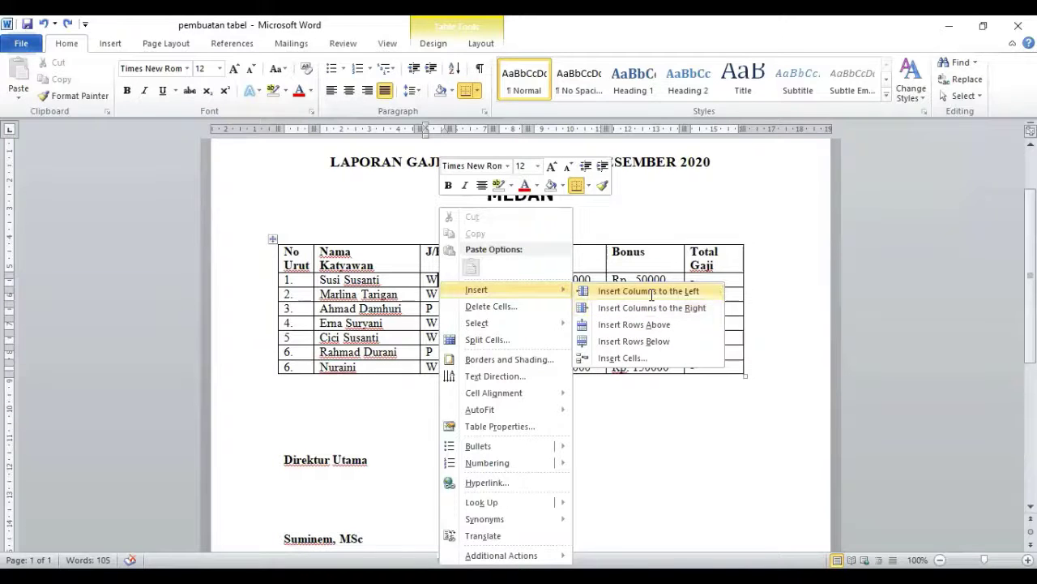
pyautogui.click(652, 291)
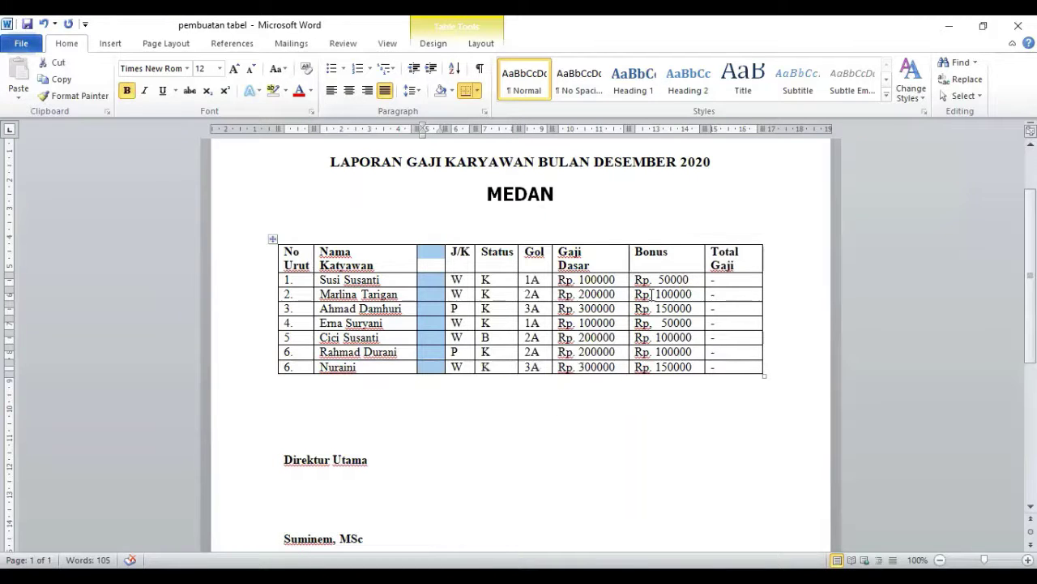
# Delete the empty column between Nama Katyawan and J/K.
pyautogui.click(443, 279)
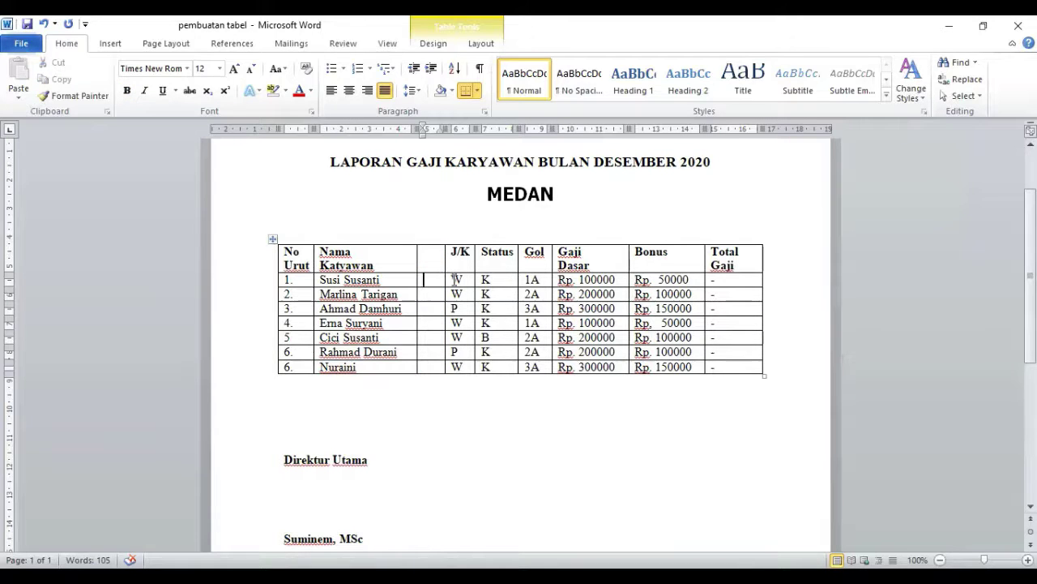
pyautogui.moveTo(431, 258); pyautogui.dragTo(431, 369)
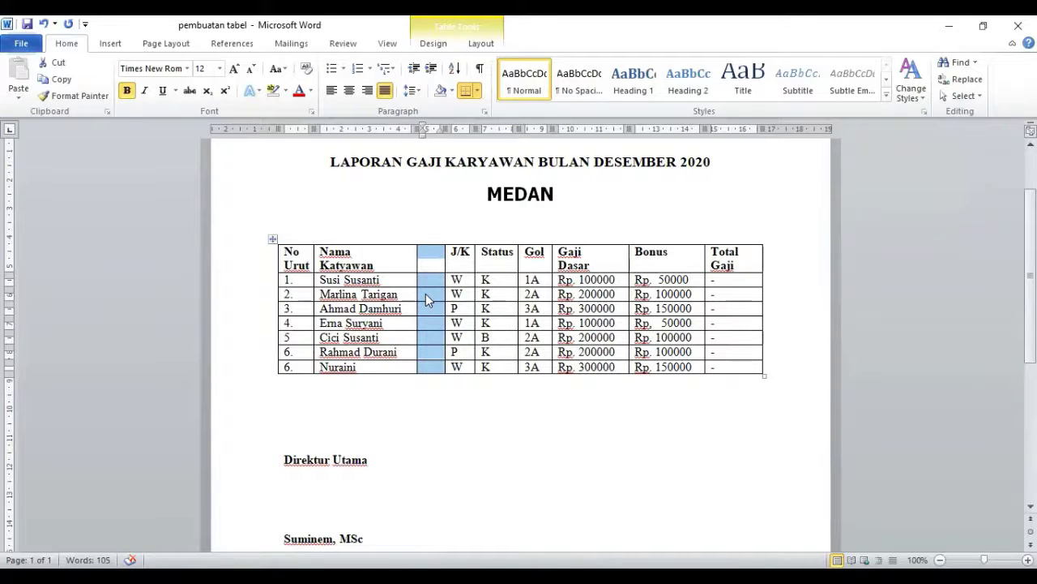
pyautogui.rightClick(428, 300)
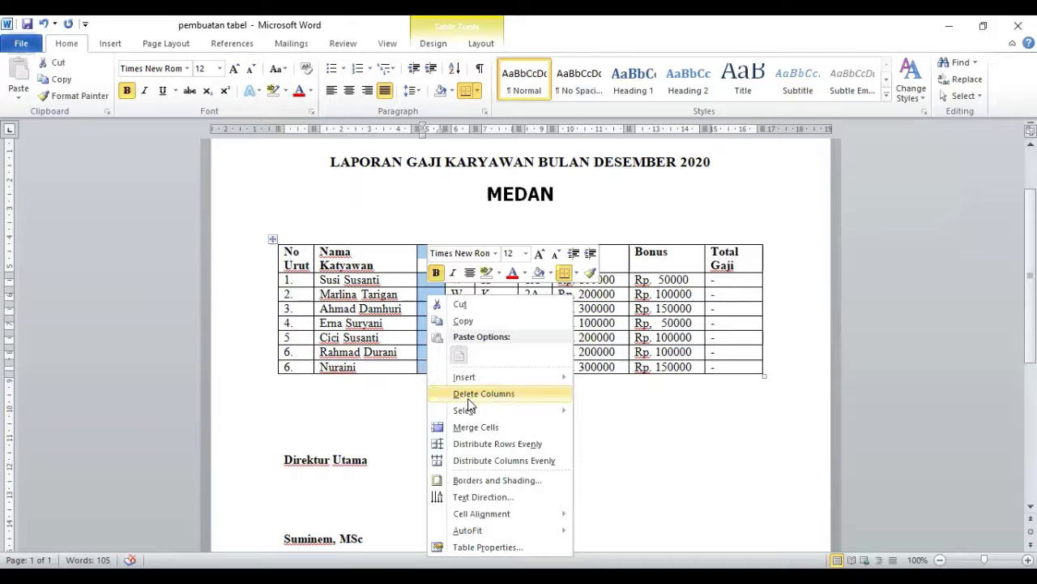
pyautogui.click(469, 396)
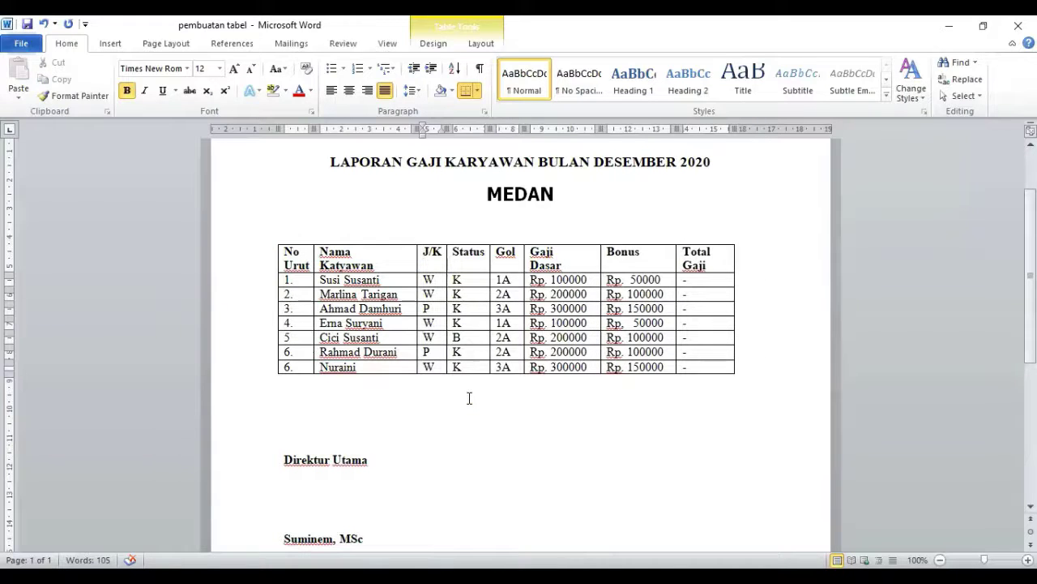
# Insert an empty column to the left of the Gol column.
pyautogui.click(511, 281)
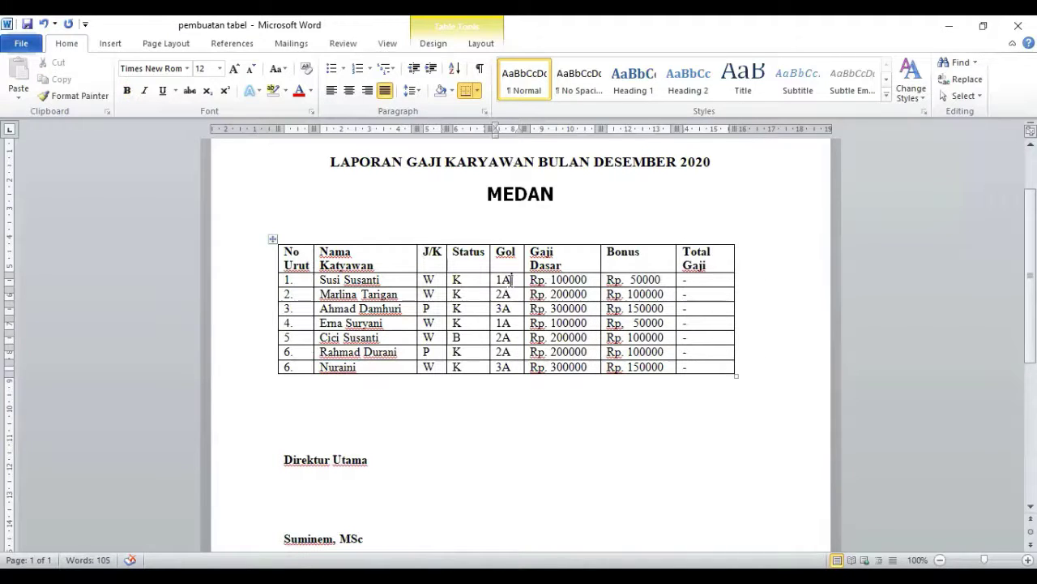
pyautogui.rightClick(506, 280)
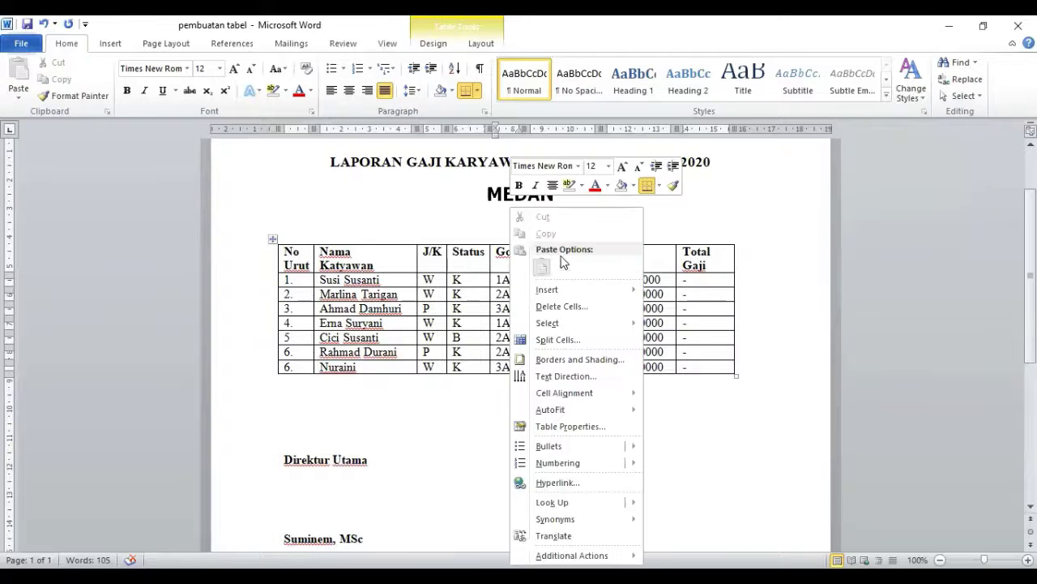
pyautogui.moveTo(566, 293)
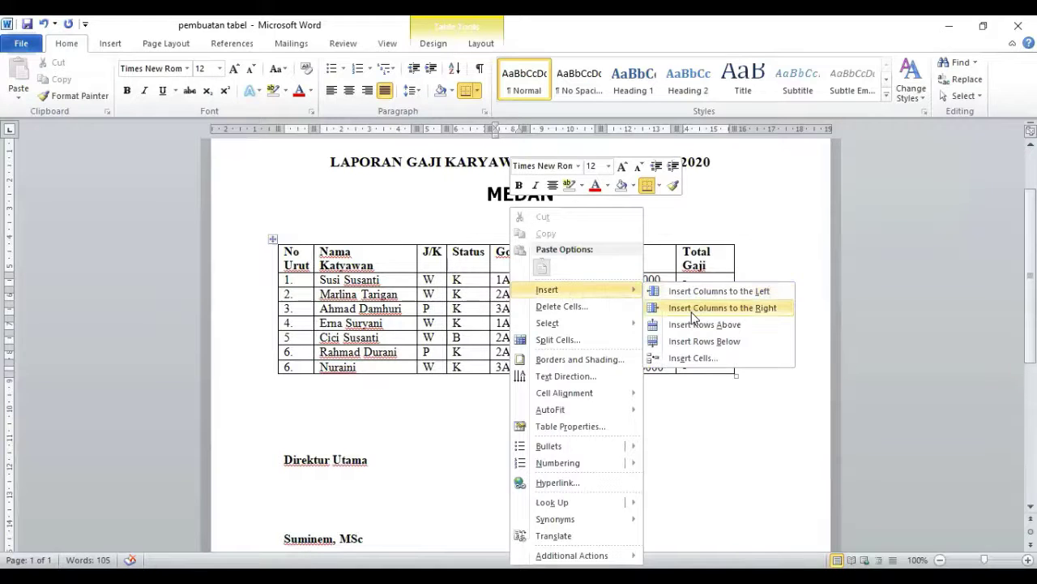
pyautogui.click(693, 299)
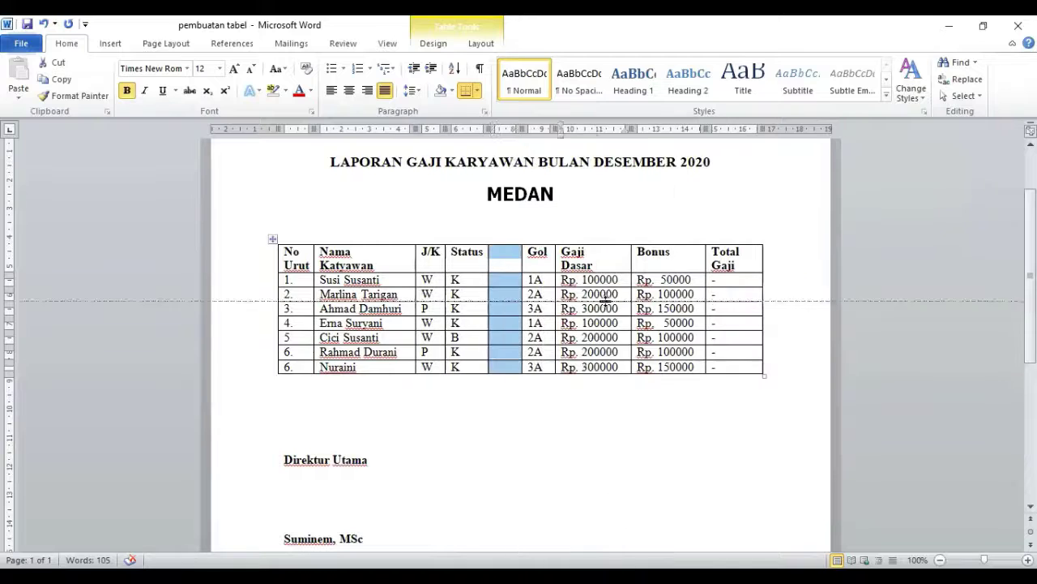
# Delete the empty column between Status and Gol.
pyautogui.click(502, 295)
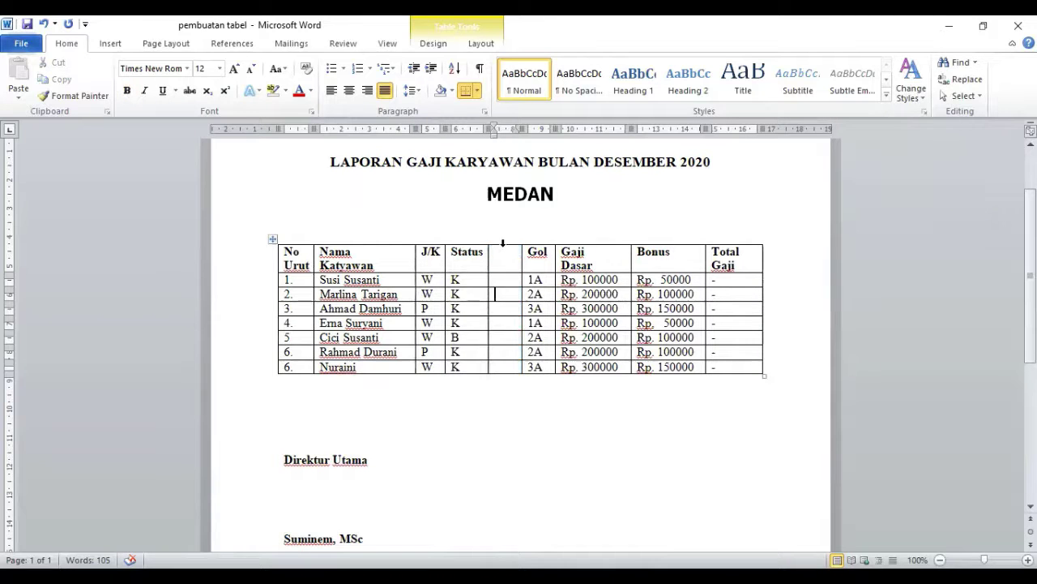
pyautogui.moveTo(505, 251); pyautogui.dragTo(509, 363)
pyautogui.hotkey('ctrl', 'b')
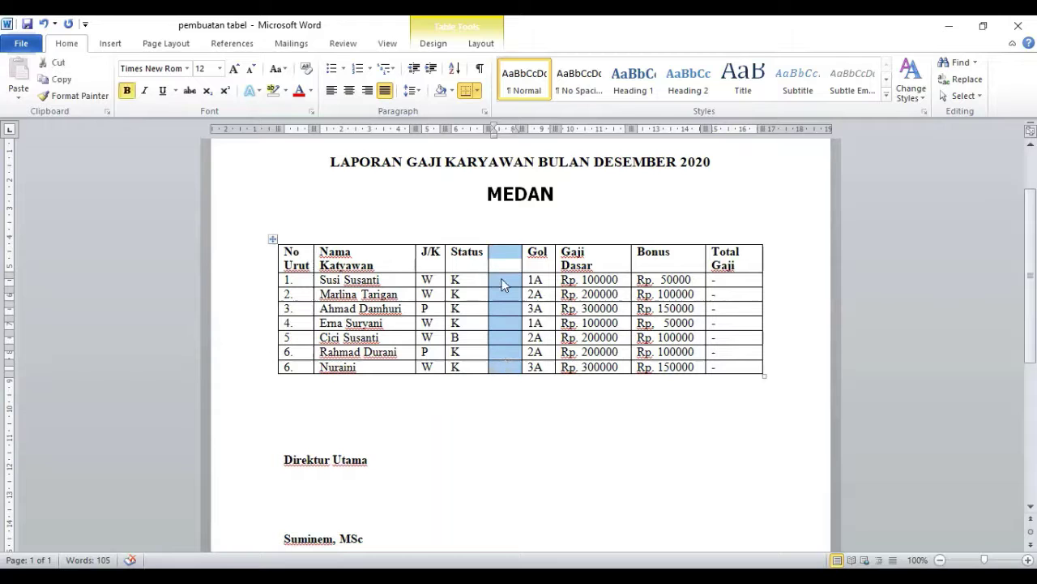
pyautogui.rightClick(503, 283)
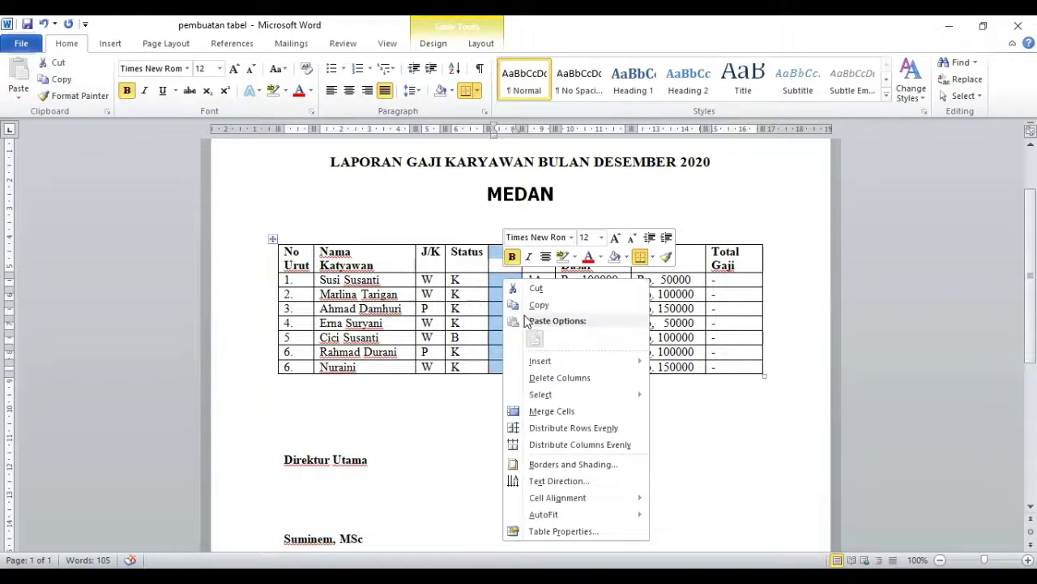
pyautogui.click(554, 378)
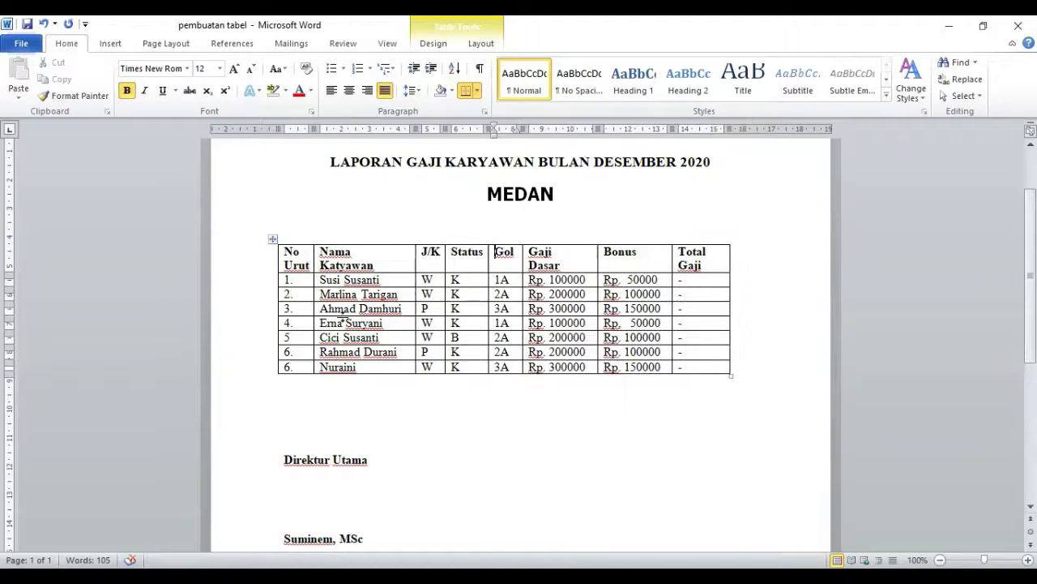
# Insert an empty row above row 5 of the salary table.
pyautogui.click(301, 339)
pyautogui.rightClick(301, 339)
pyautogui.moveTo(363, 292)
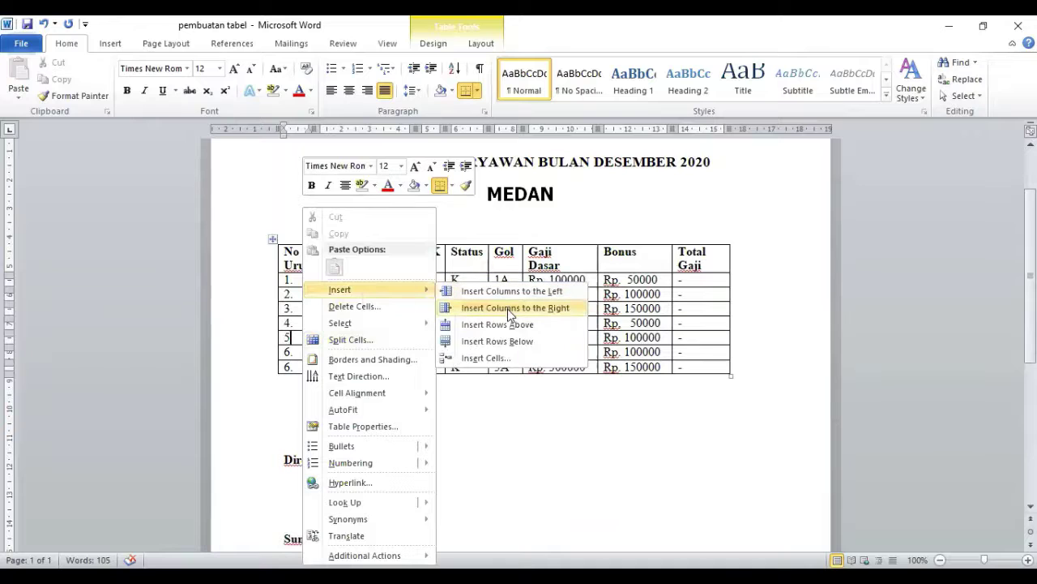
pyautogui.click(500, 325)
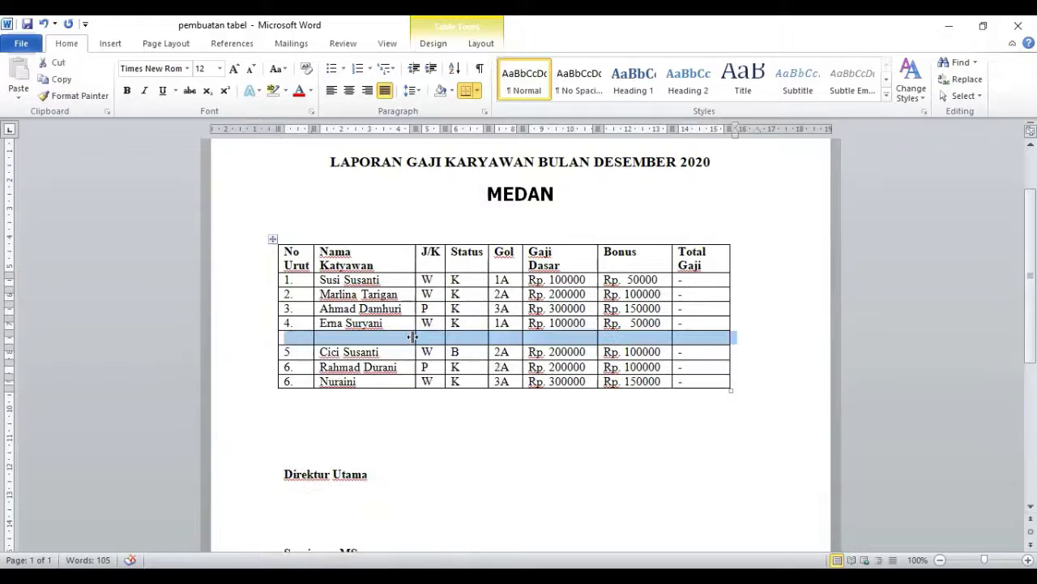
# Delete the entire empty row between rows 4 and 5 of the salary table.
pyautogui.click(343, 337)
pyautogui.moveTo(301, 337); pyautogui.dragTo(724, 346)
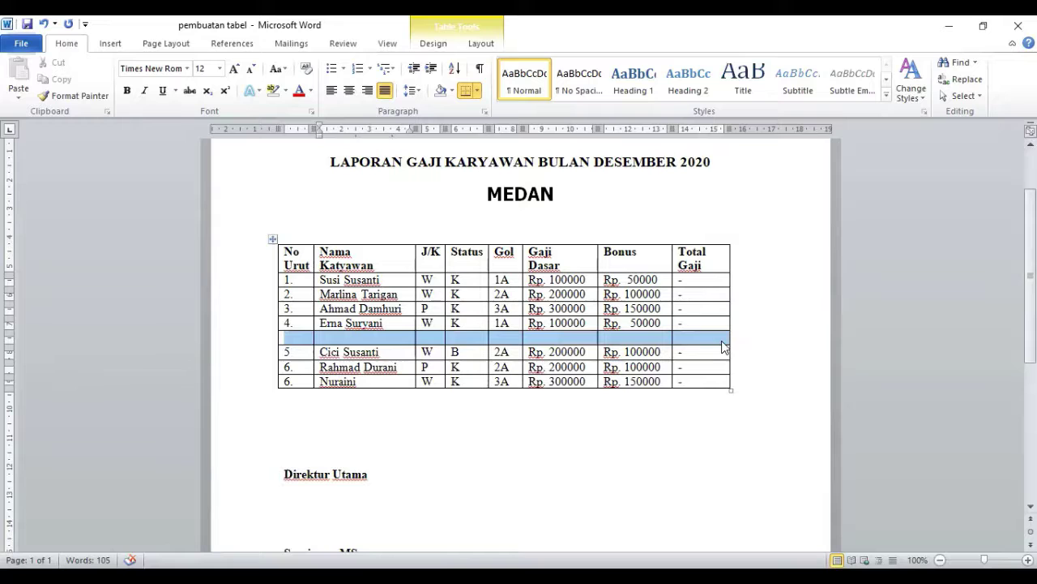
pyautogui.rightClick(384, 337)
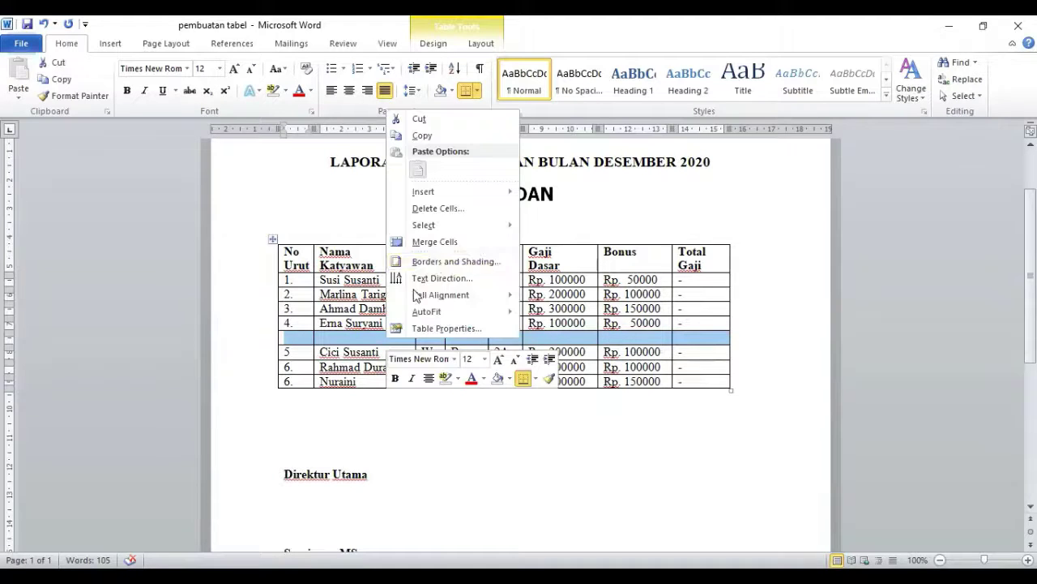
pyautogui.click(452, 209)
pyautogui.click(481, 288)
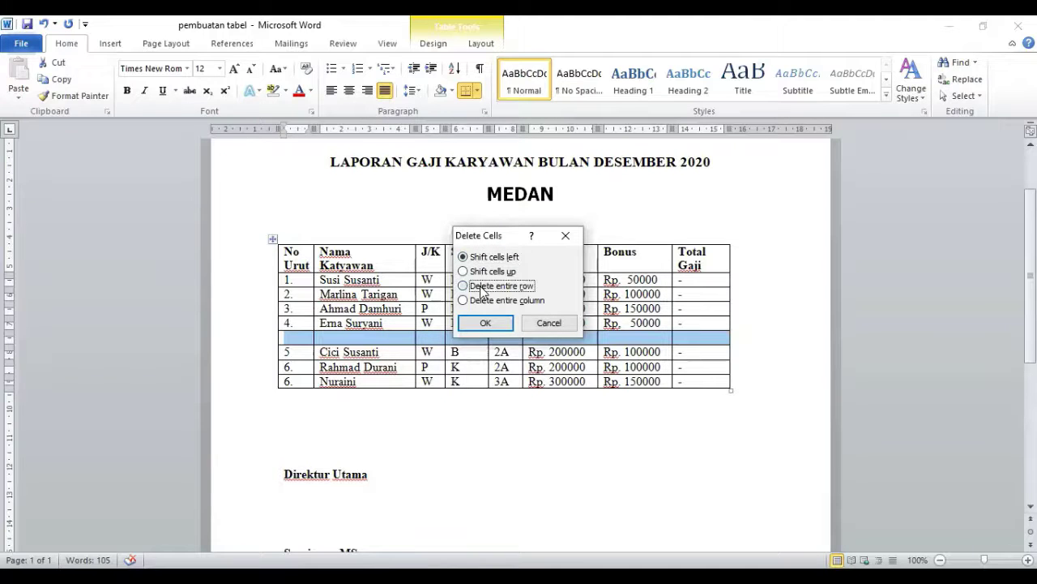
pyautogui.click(486, 324)
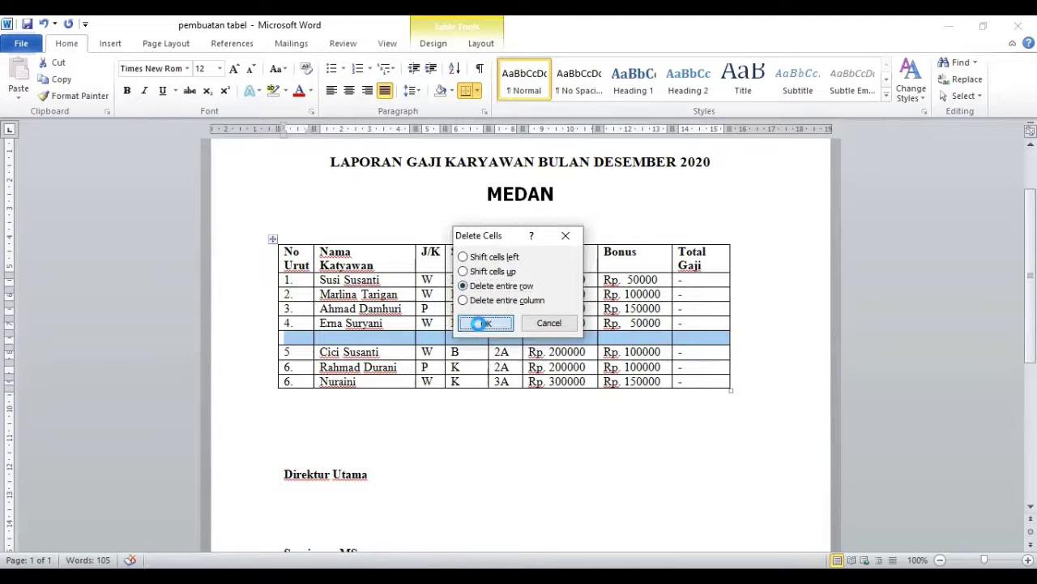
pyautogui.click(458, 404)
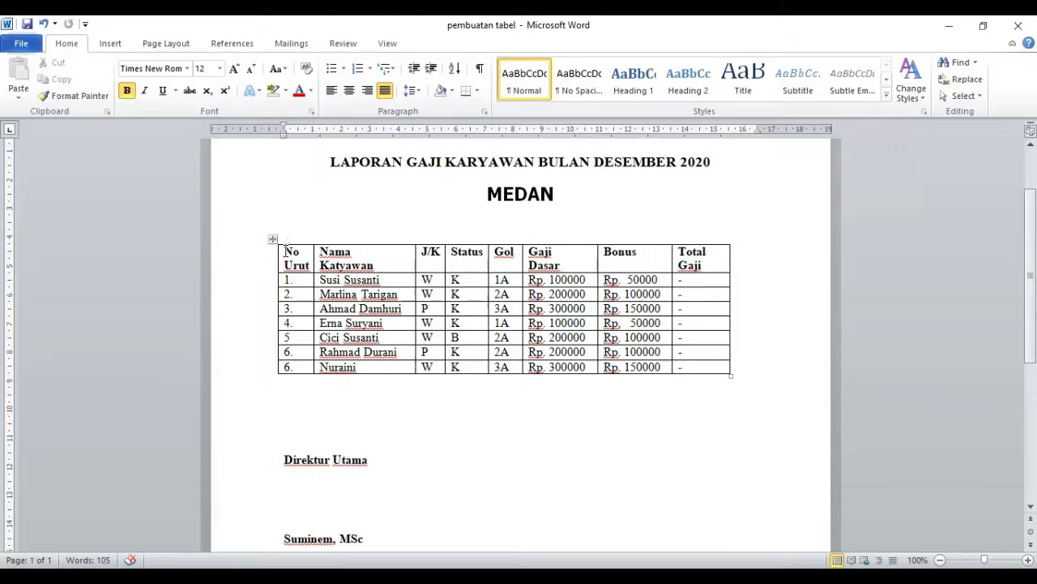
# Select the whole salary table and choose a ½ pt double line as the style for all its borders.
pyautogui.moveTo(286, 251); pyautogui.dragTo(698, 366)
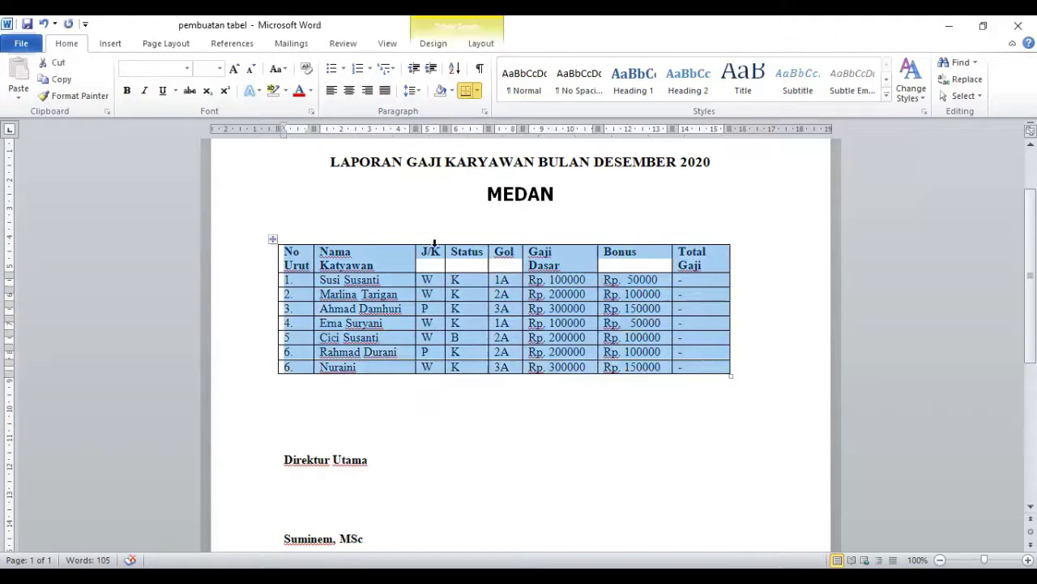
pyautogui.rightClick(394, 372)
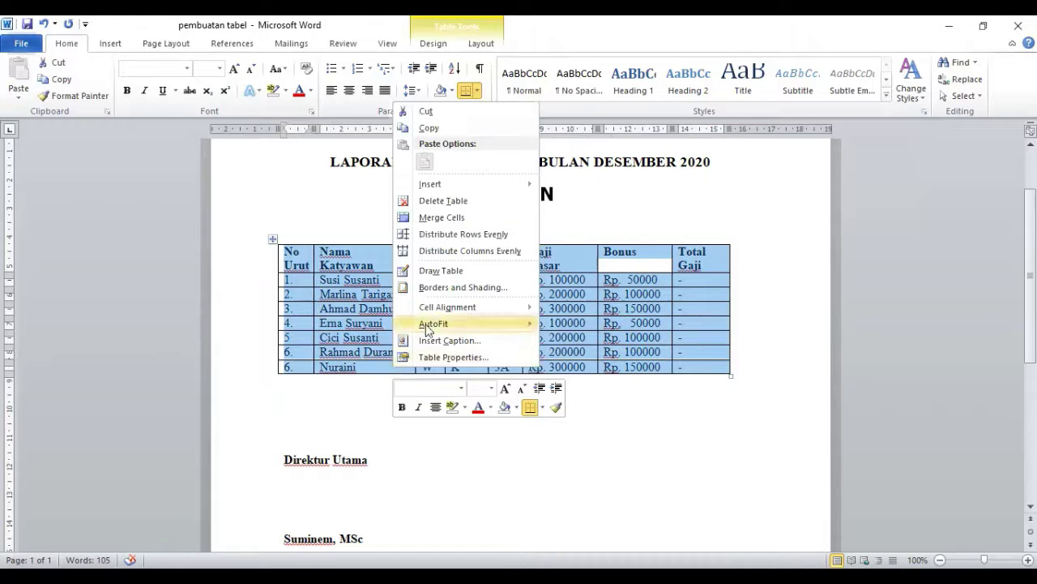
pyautogui.click(458, 288)
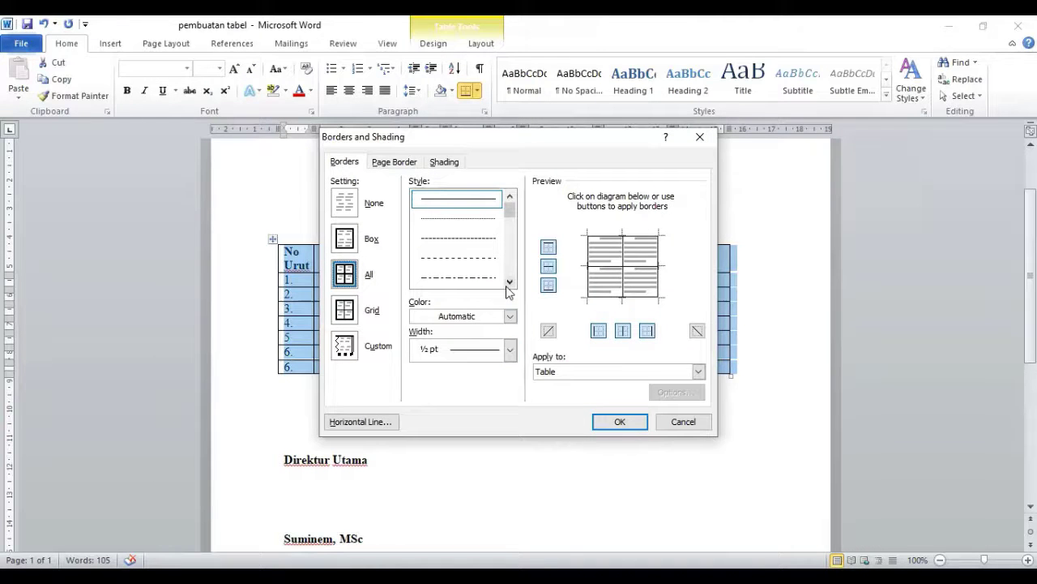
pyautogui.moveTo(510, 208); pyautogui.dragTo(510, 225)
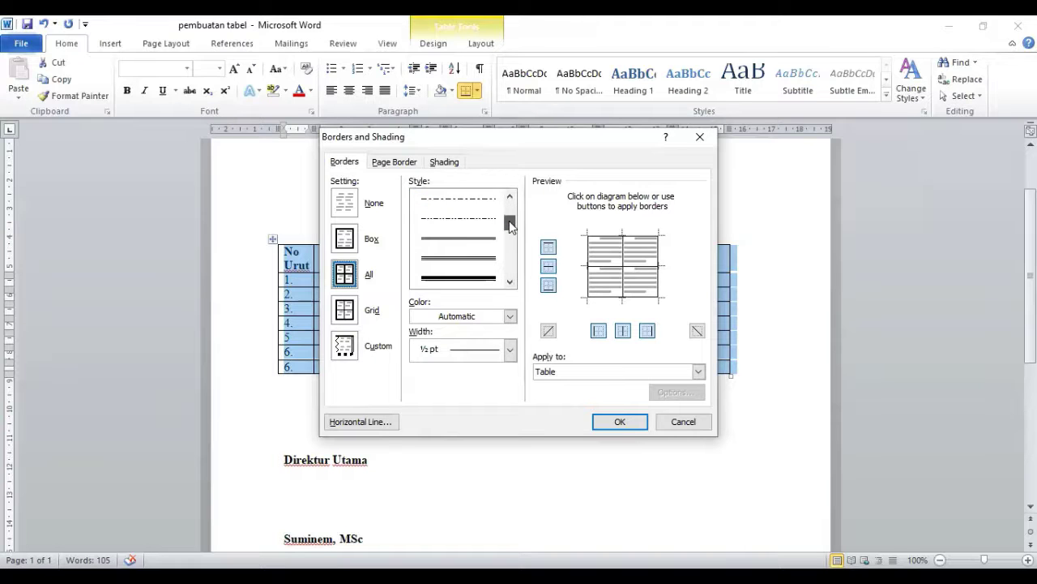
pyautogui.click(479, 279)
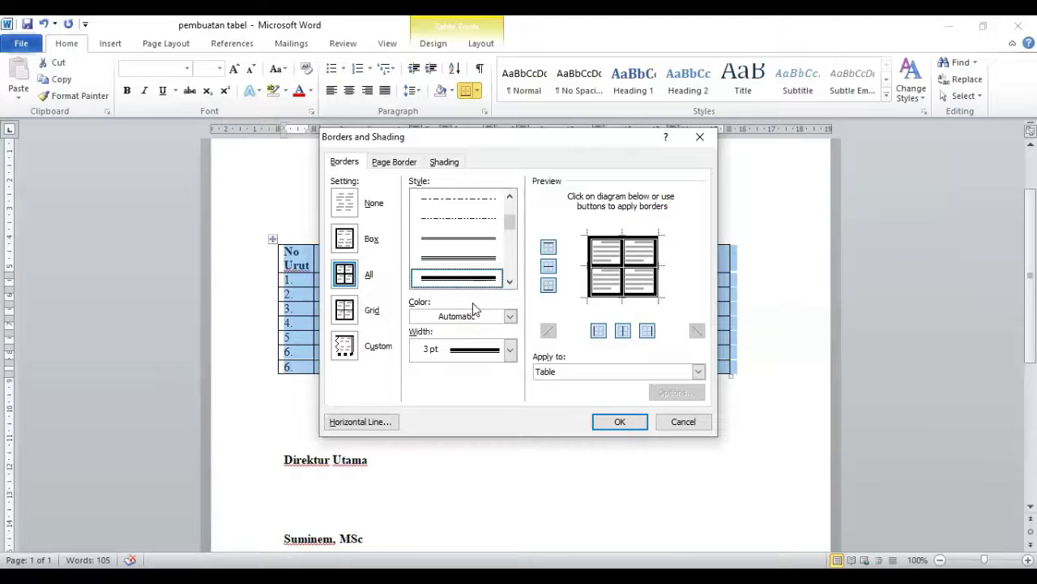
pyautogui.click(473, 246)
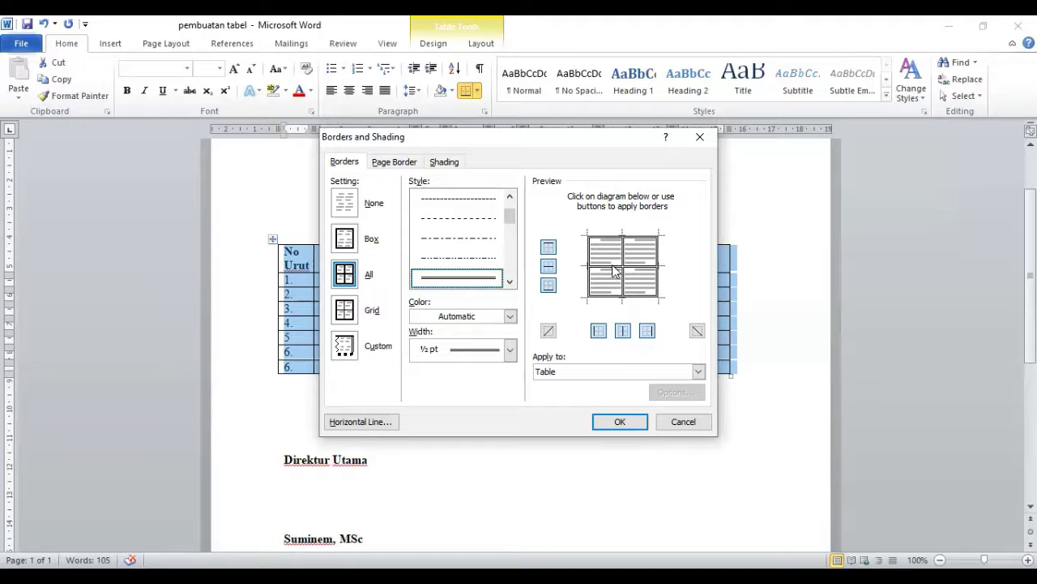
# Replace the table's inner vertical borders with the thin ¾ pt line style and apply the border settings.
pyautogui.click(621, 332)
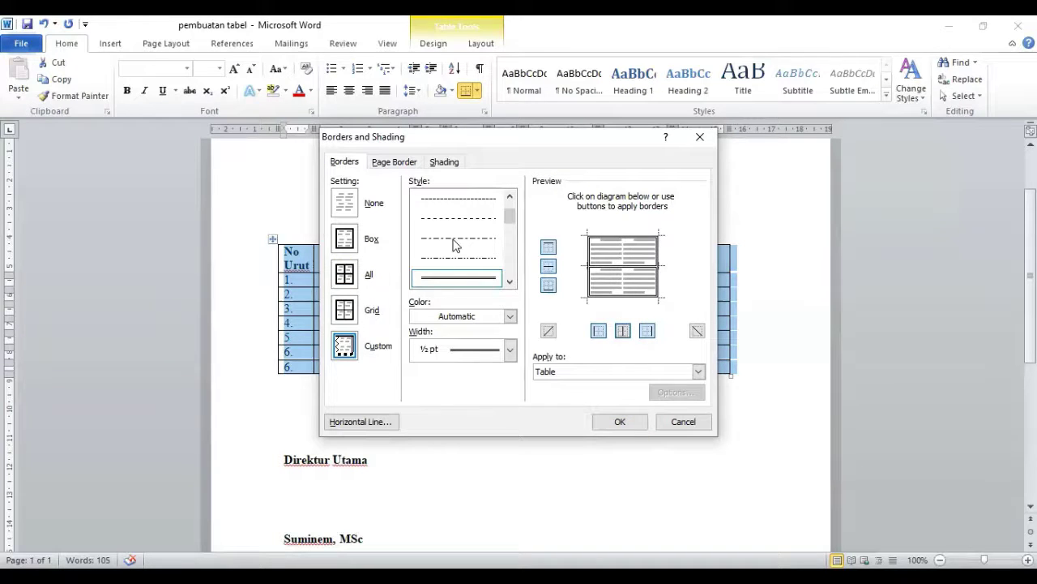
pyautogui.click(510, 197)
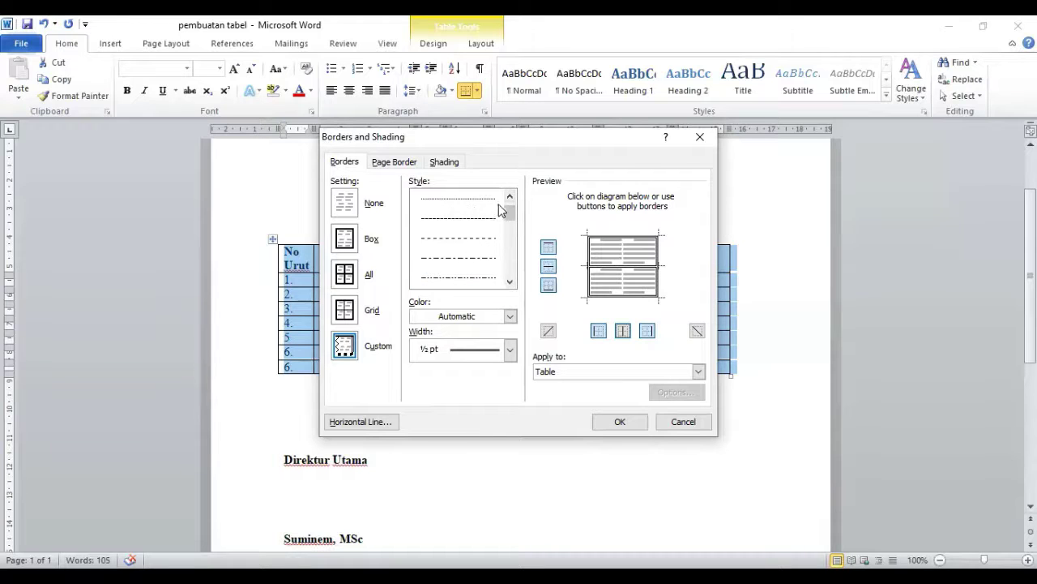
pyautogui.click(511, 236)
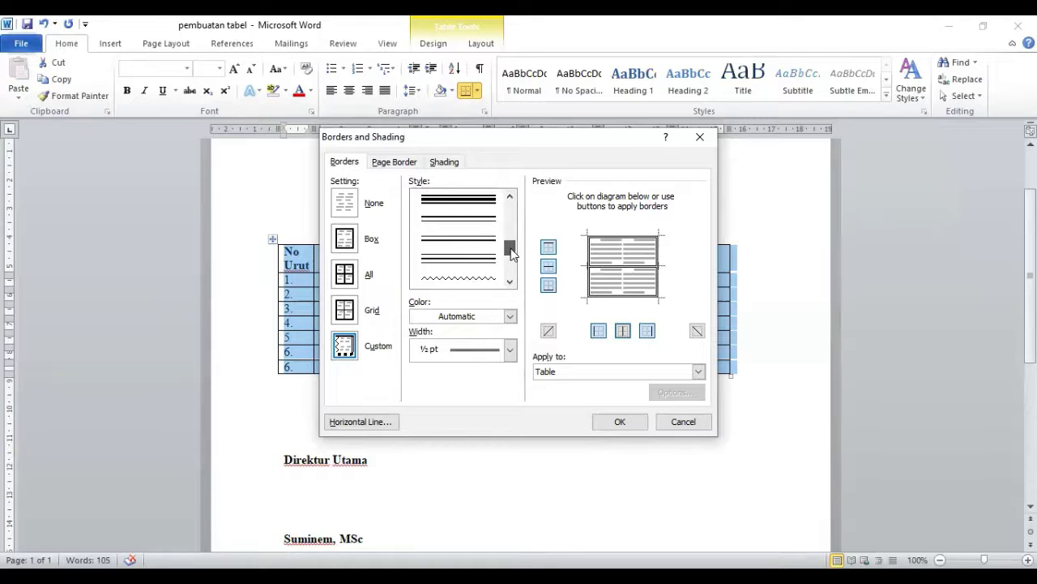
pyautogui.moveTo(513, 240); pyautogui.dragTo(514, 280)
pyautogui.click(477, 276)
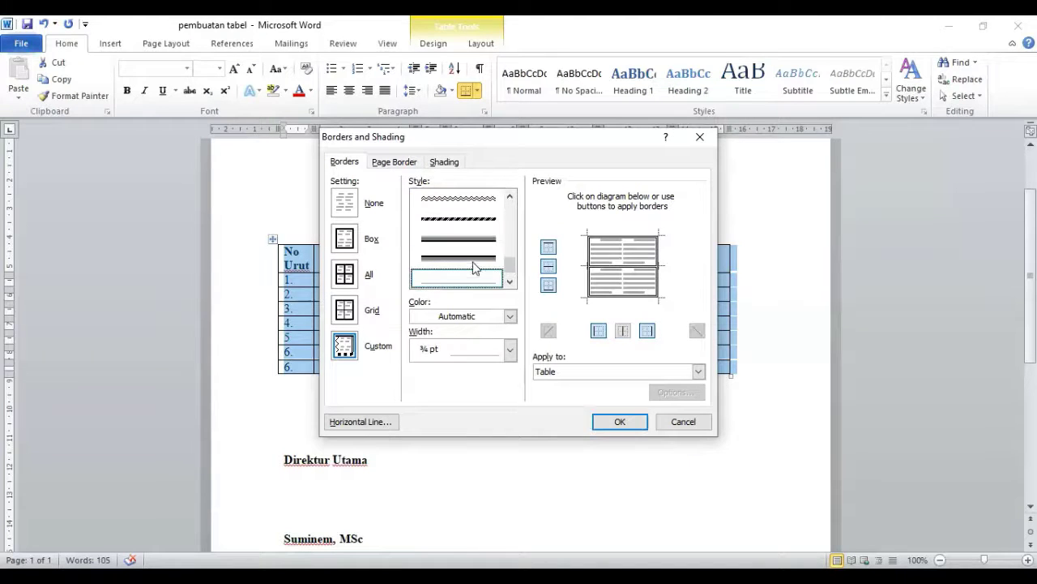
pyautogui.click(621, 330)
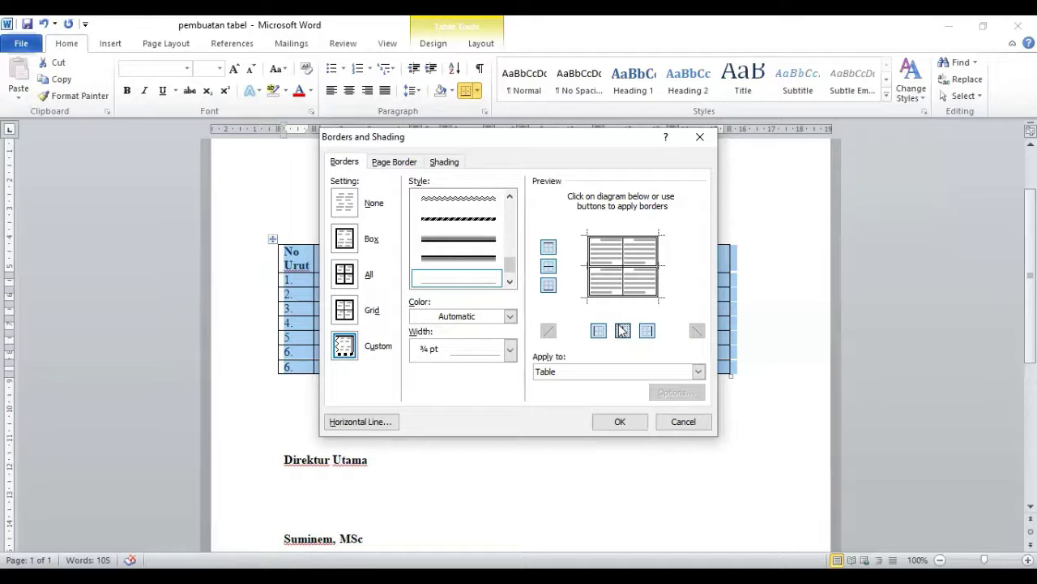
pyautogui.click(620, 421)
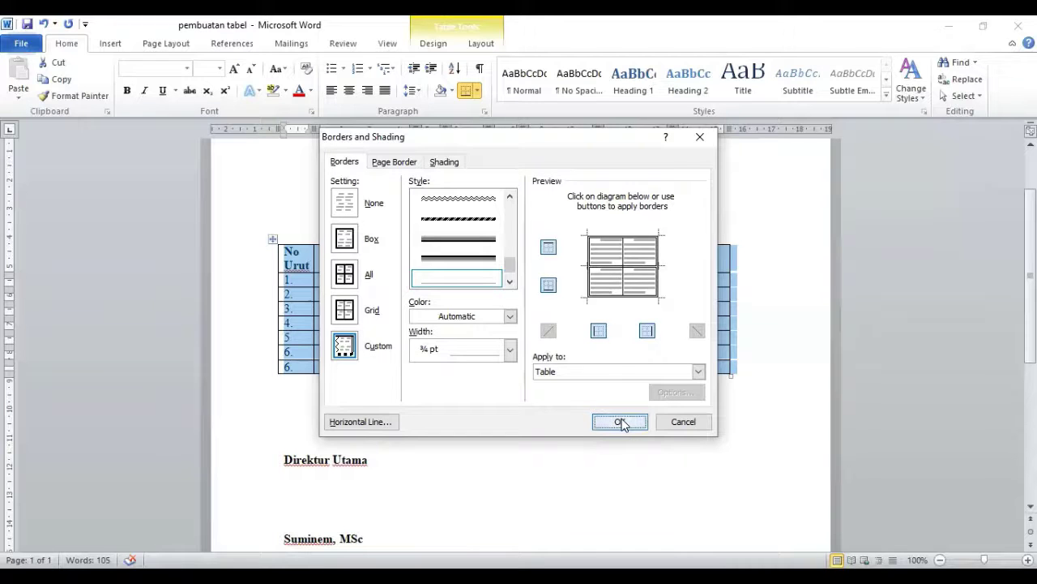
pyautogui.click(547, 426)
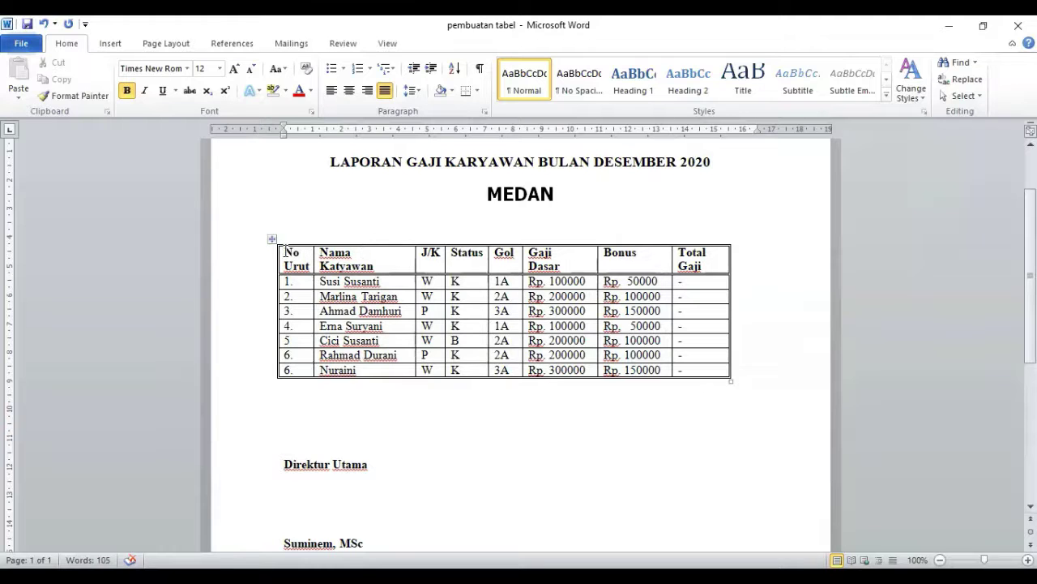
# Shade all cells of the salary table's header row solid black with no pattern, and deselect the row.
pyautogui.doubleClick(292, 252)
pyautogui.moveTo(366, 251); pyautogui.dragTo(708, 272)
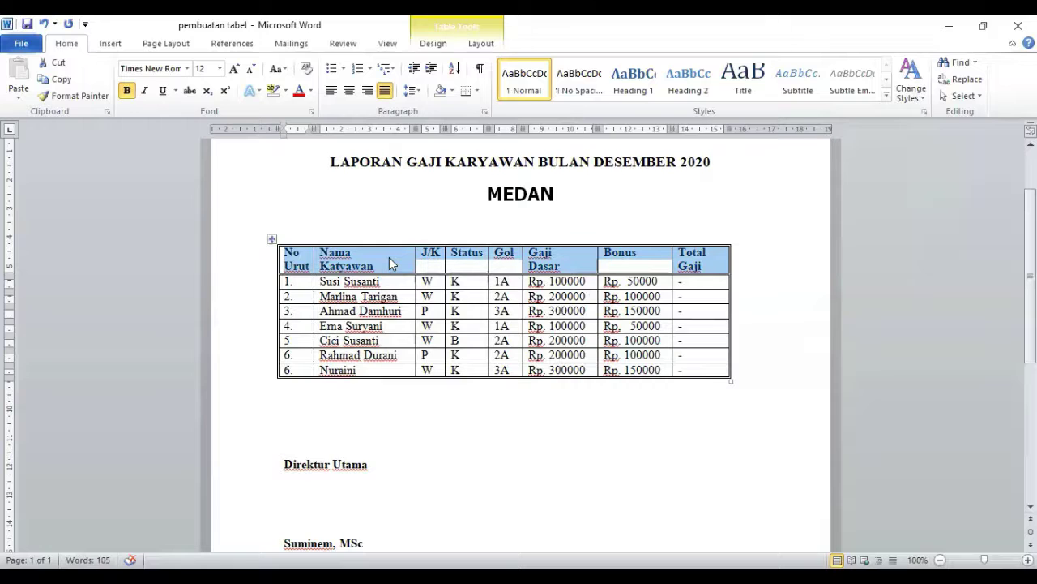
pyautogui.rightClick(389, 262)
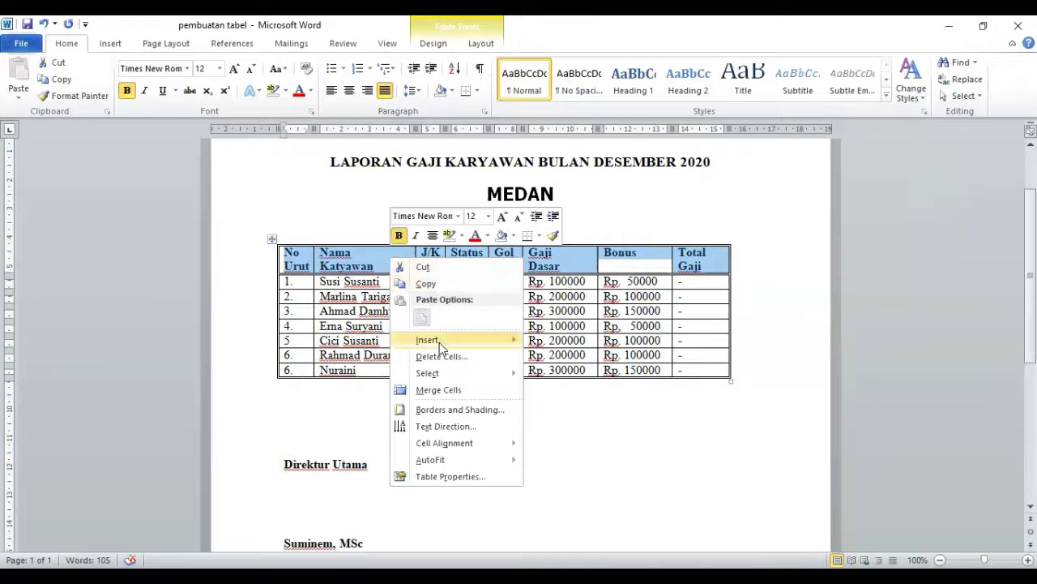
pyautogui.click(456, 410)
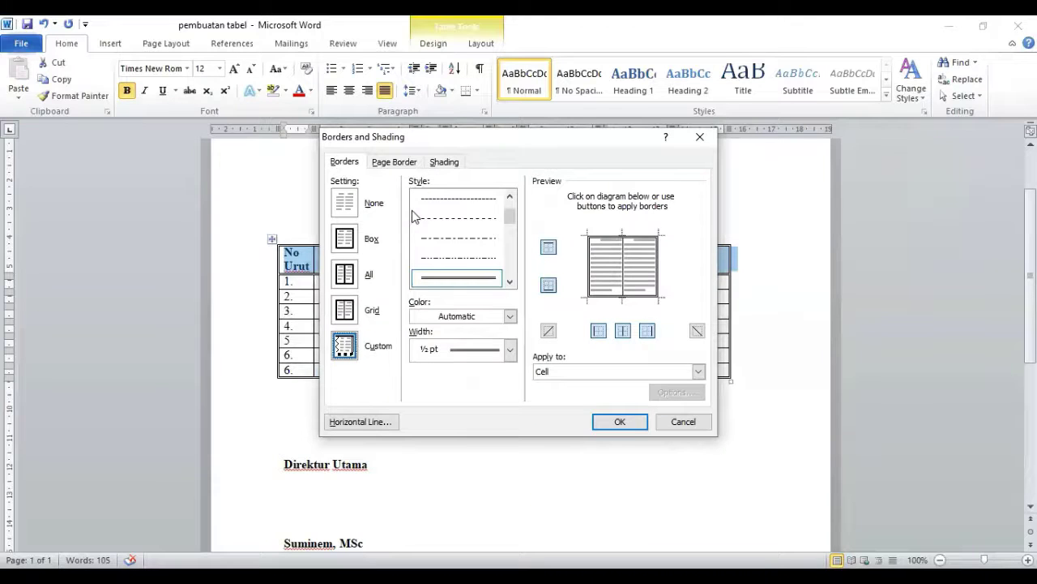
pyautogui.click(440, 163)
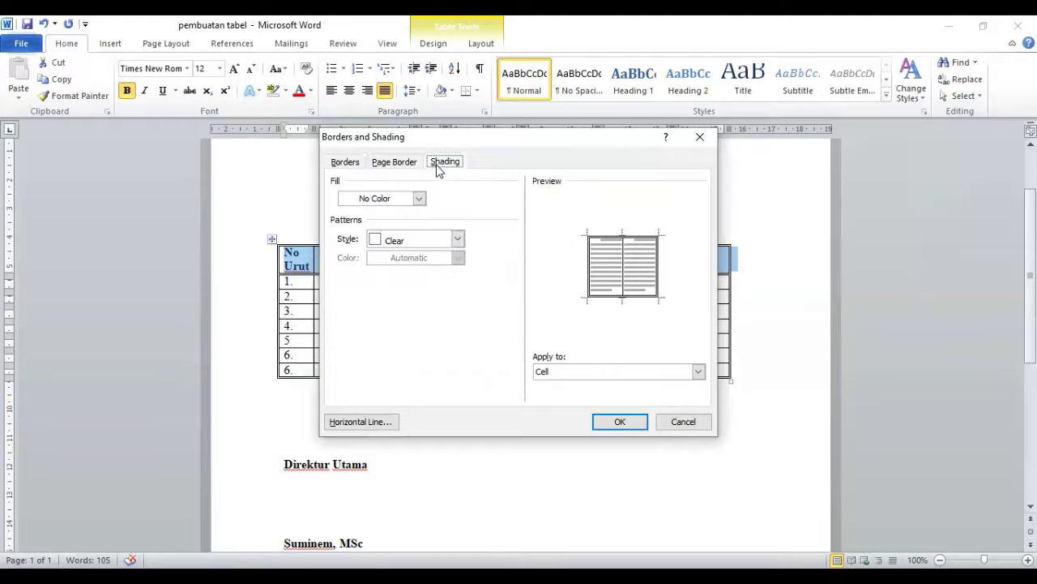
pyautogui.click(420, 200)
pyautogui.click(419, 199)
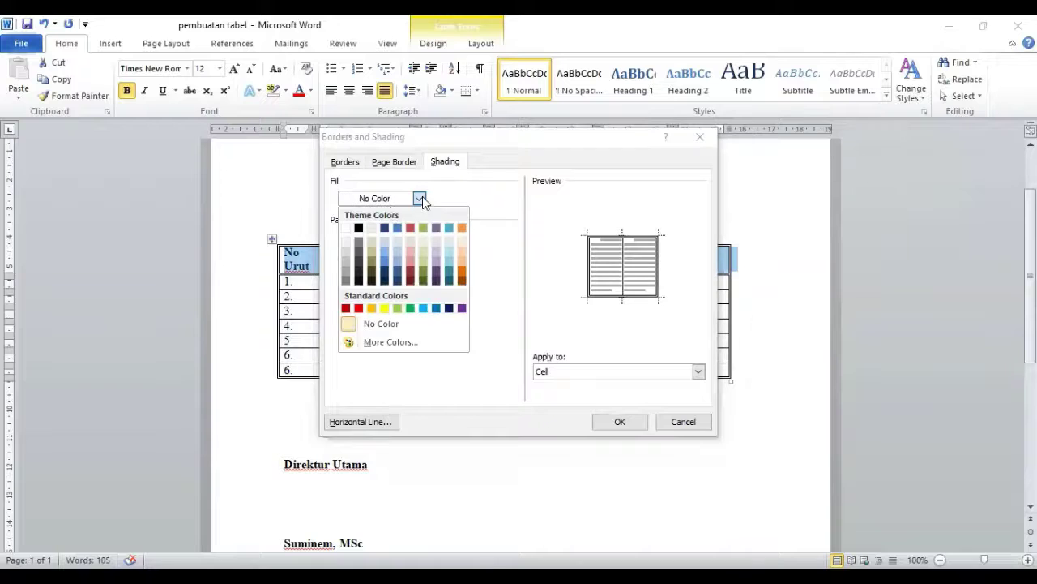
pyautogui.click(359, 228)
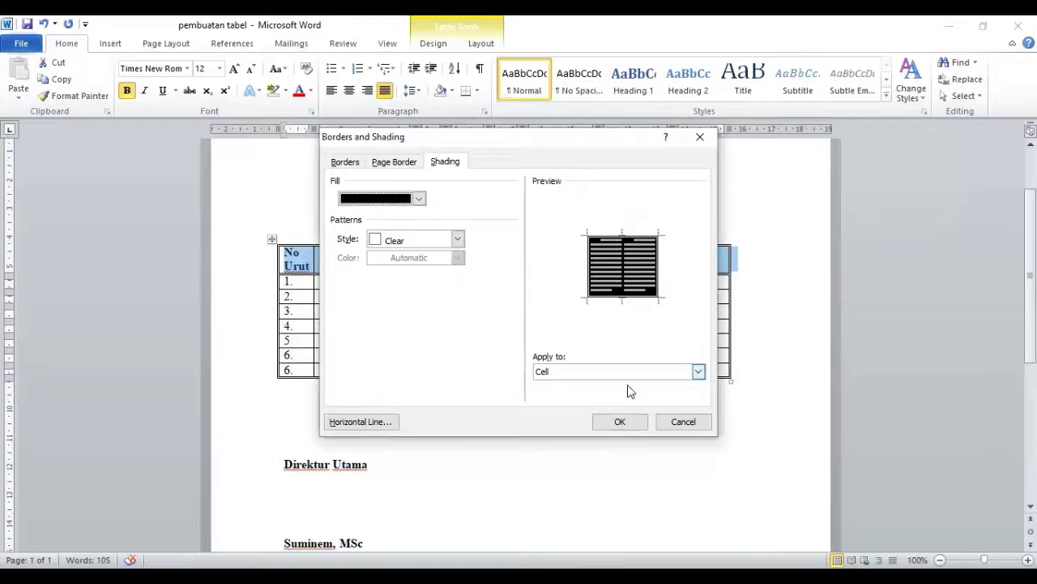
pyautogui.click(620, 422)
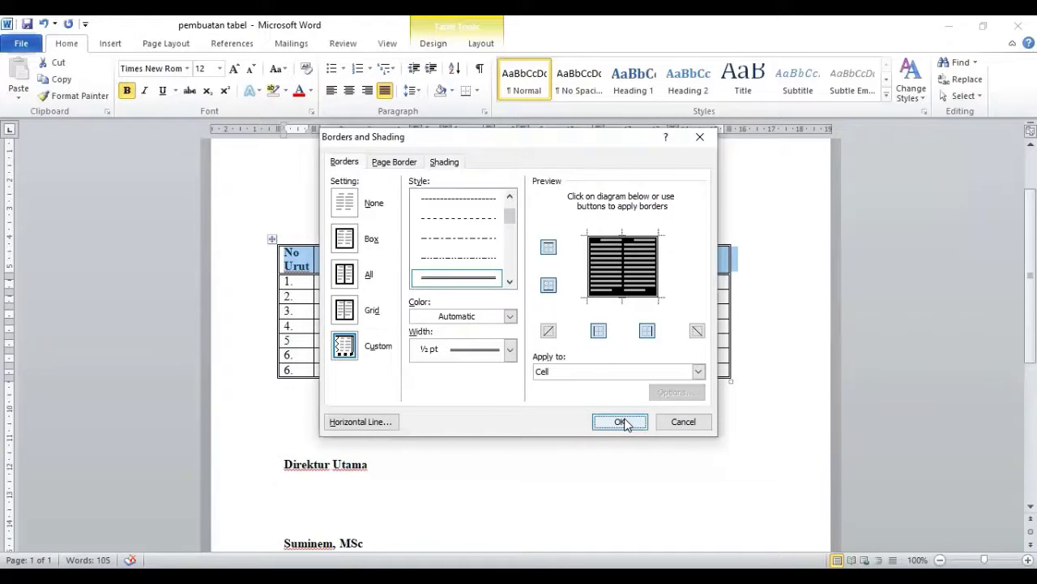
pyautogui.click(621, 422)
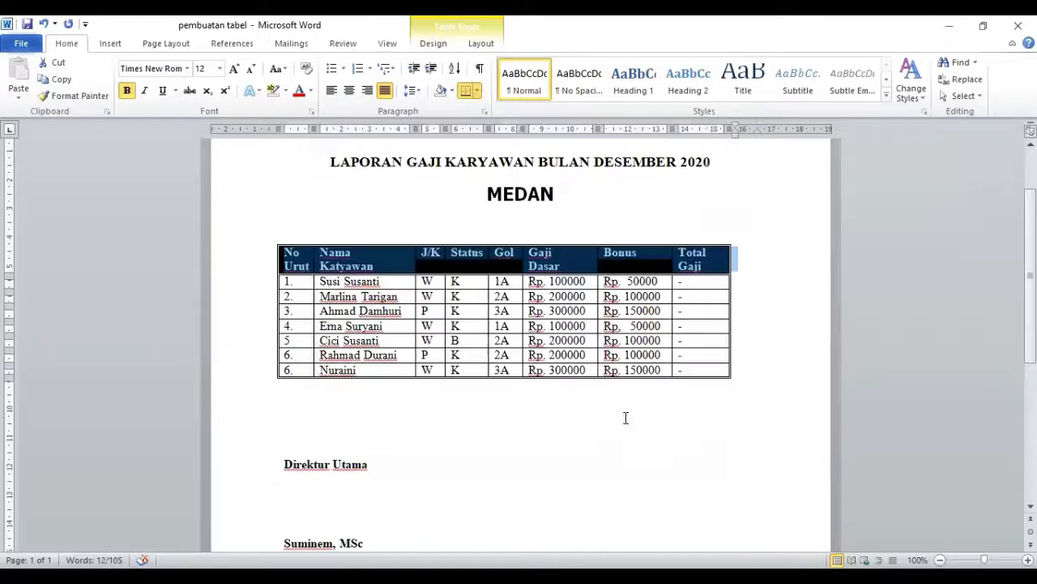
pyautogui.click(705, 344)
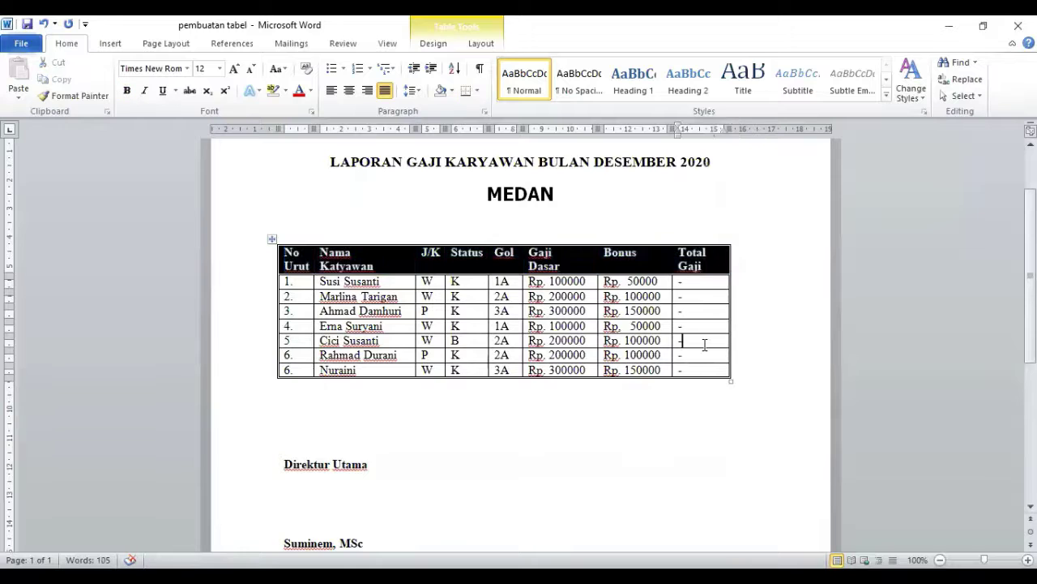
pyautogui.click(467, 342)
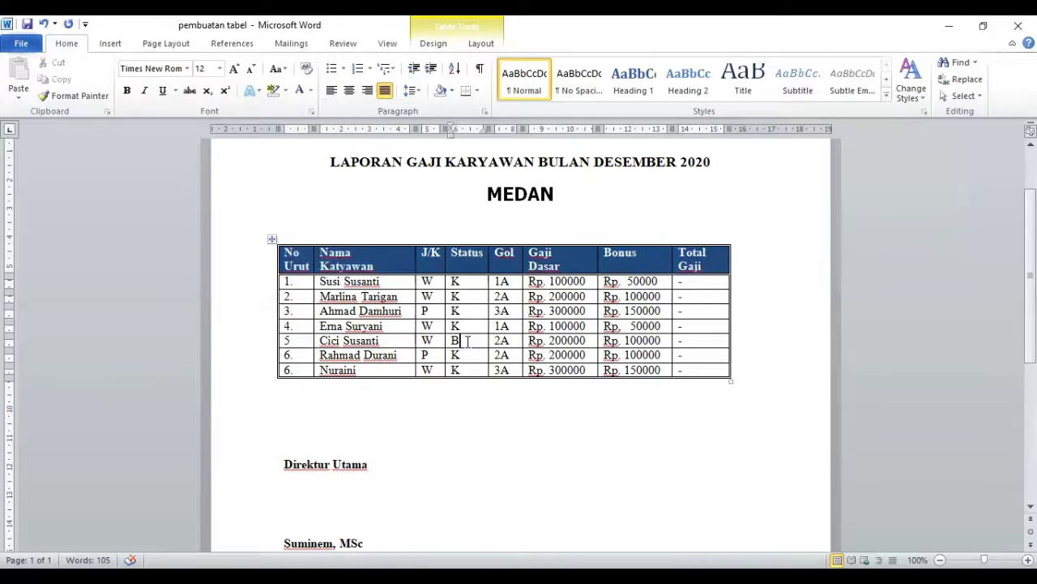